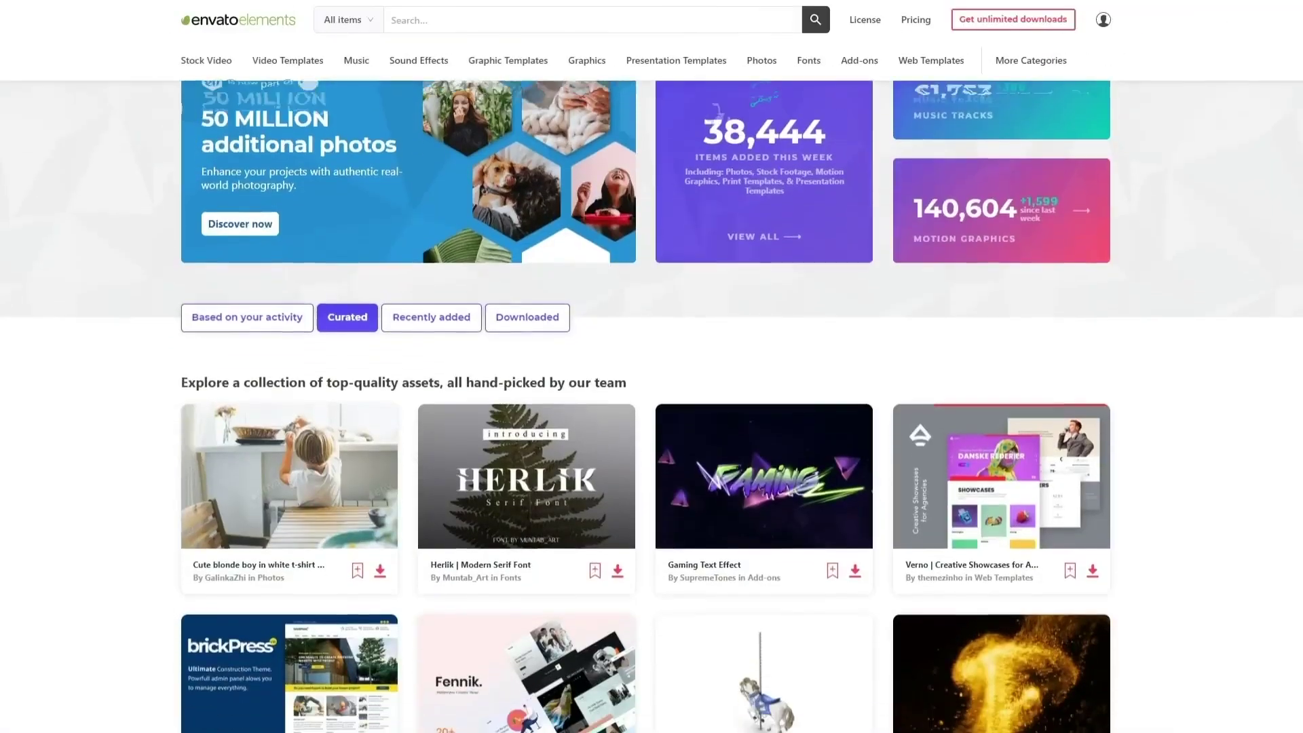
# Step: Scroll down through the Envato Elements snow asset listings
pyautogui.scroll(-10, 652, 407)
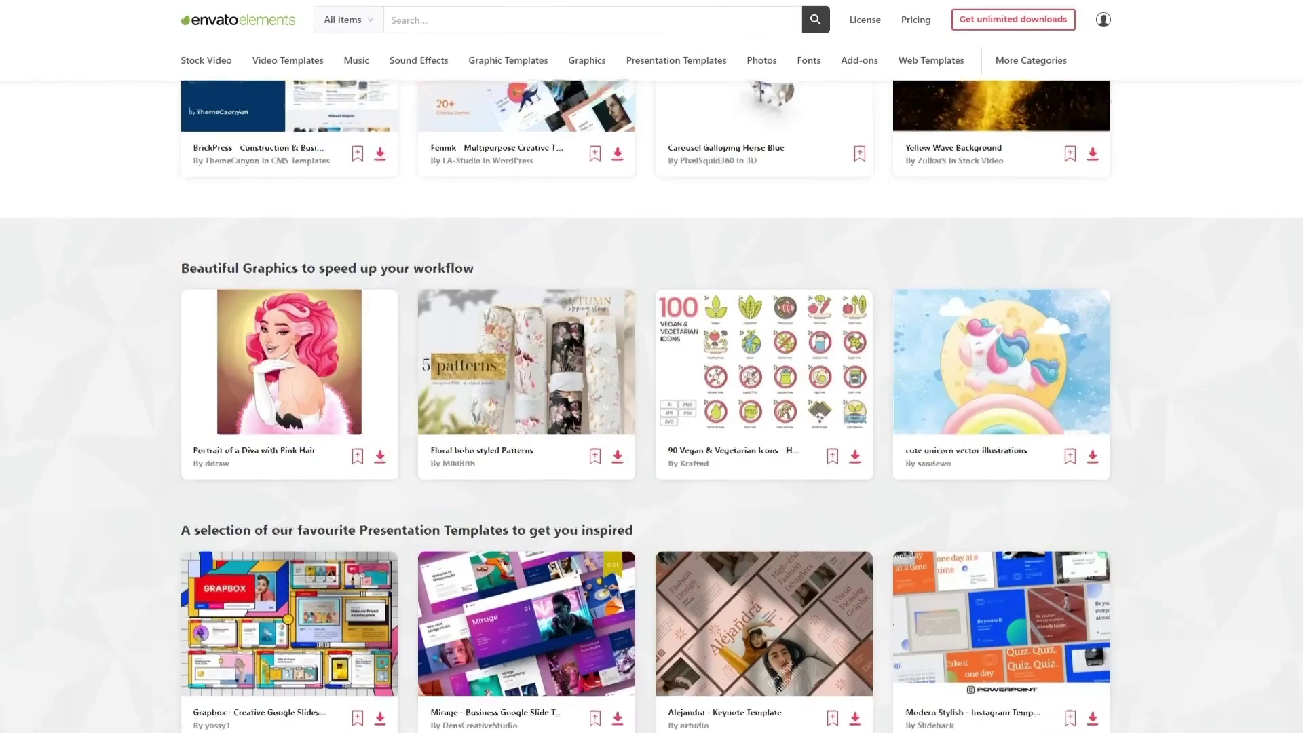
pyautogui.scroll(-3, 652, 407)
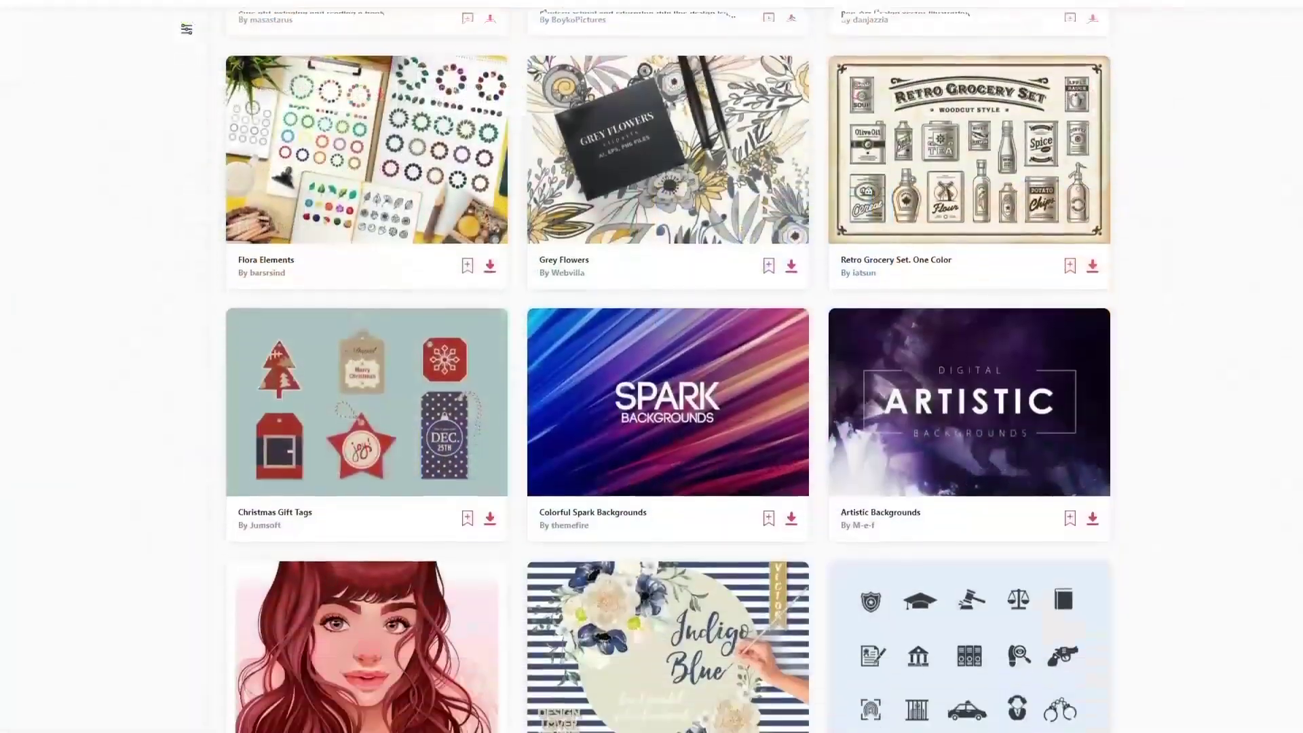
pyautogui.scroll(-3, 652, 407)
pyautogui.scroll(-12, 651, 407)
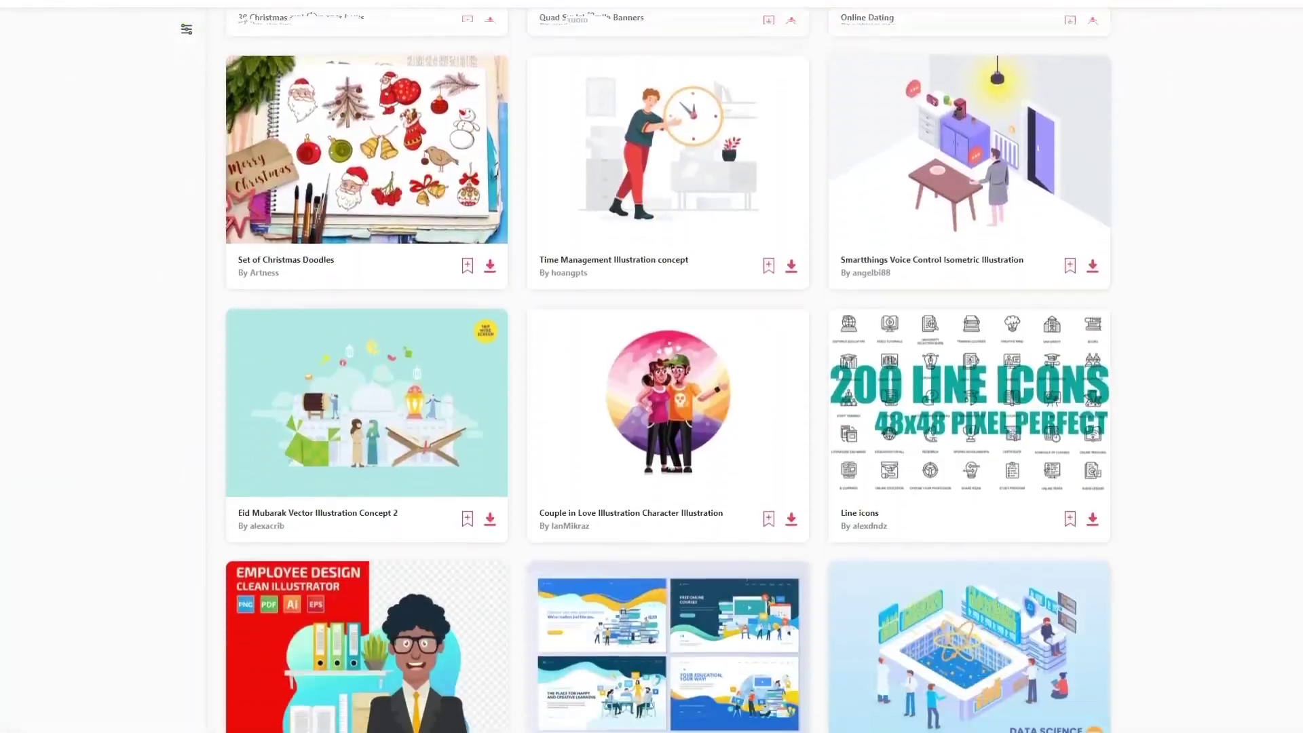
pyautogui.scroll(-12, 651, 408)
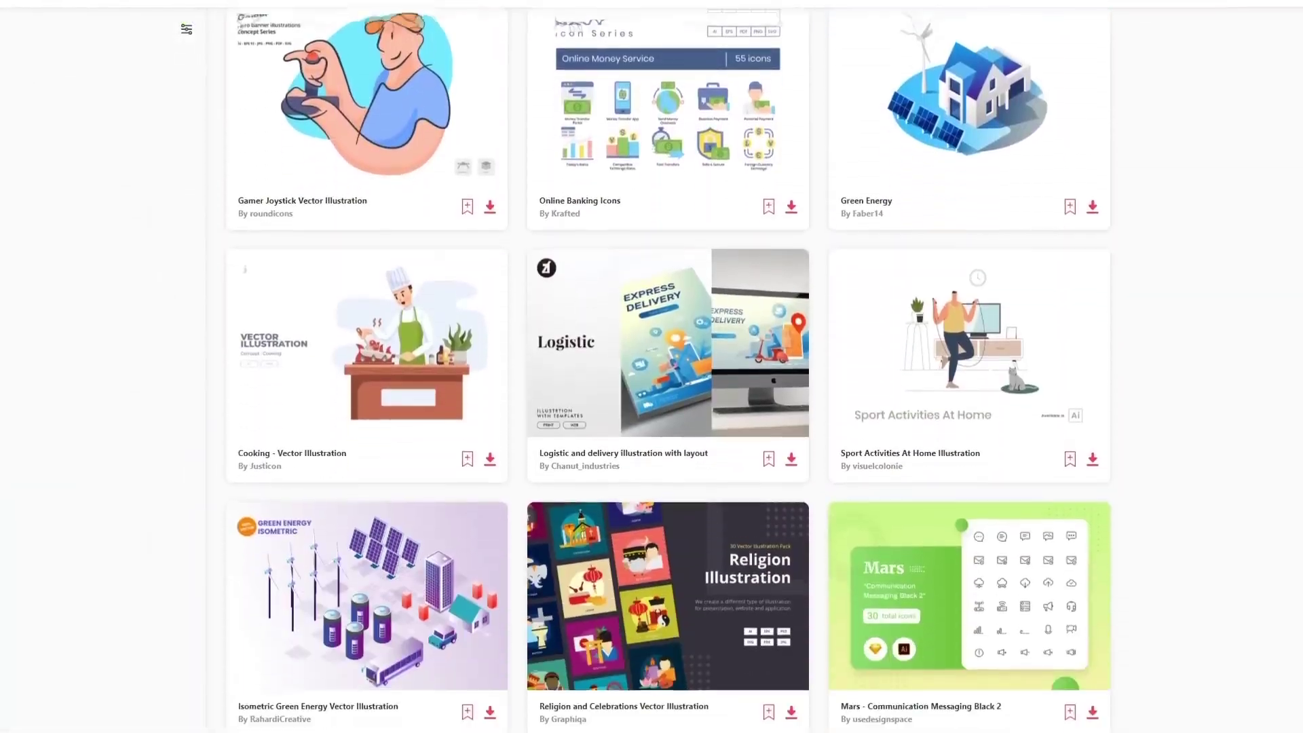
pyautogui.scroll(-4, 652, 408)
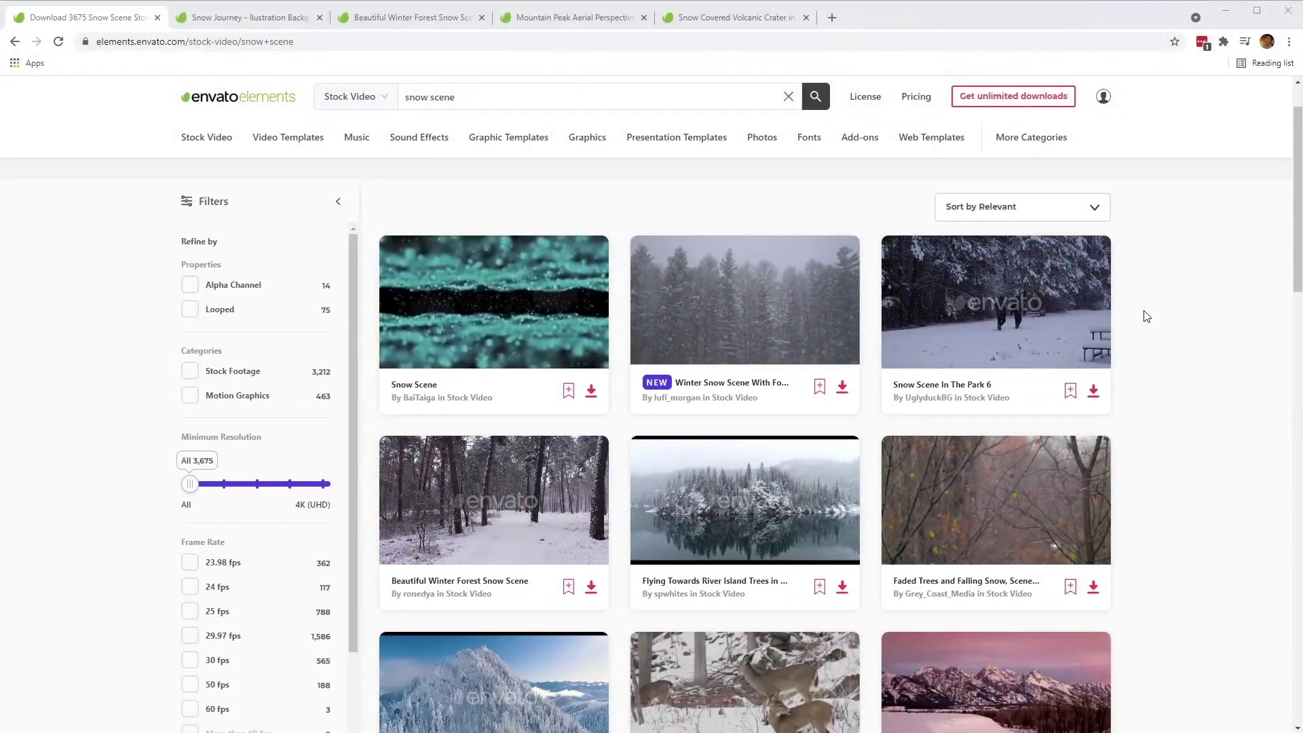
pyautogui.scroll(-1, 1146, 317)
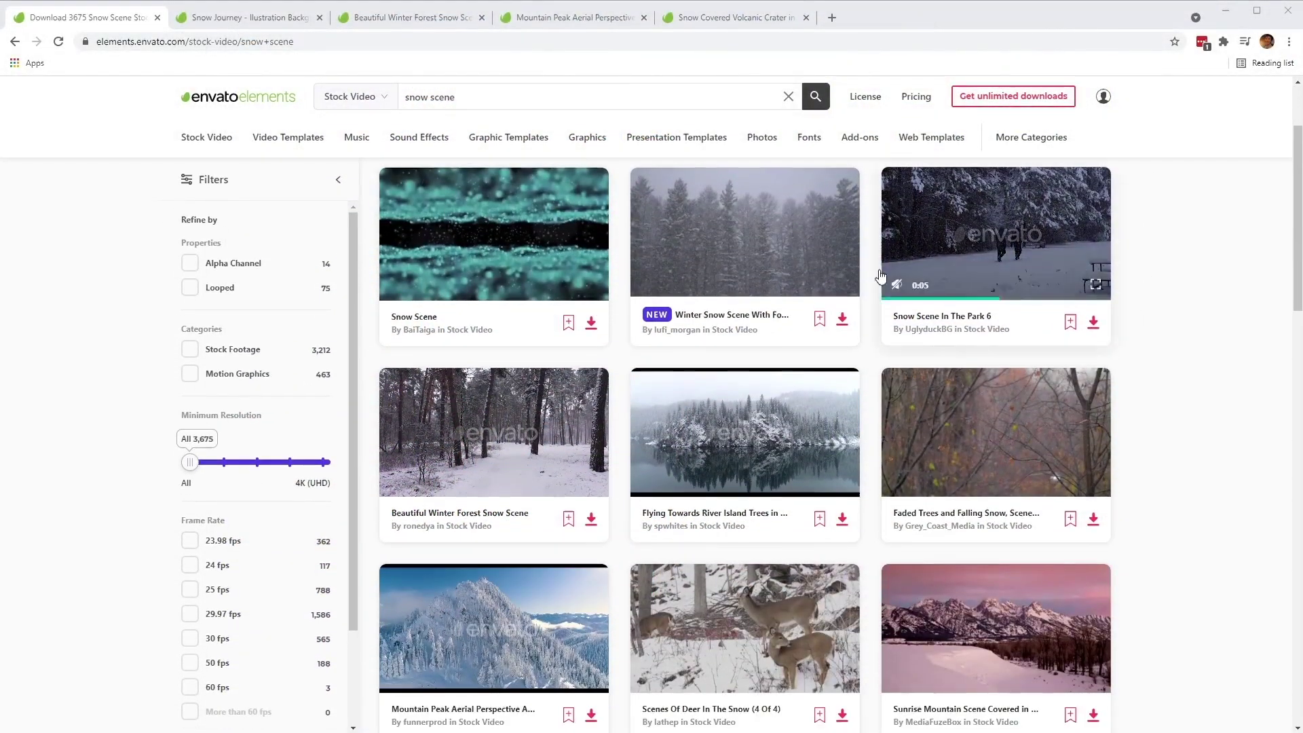
# Step: Look over the Snow Journey illustration page, then switch to the Beautiful Winter Forest Snow Scene page
pyautogui.click(264, 19)
pyautogui.scroll(-3, 642, 293)
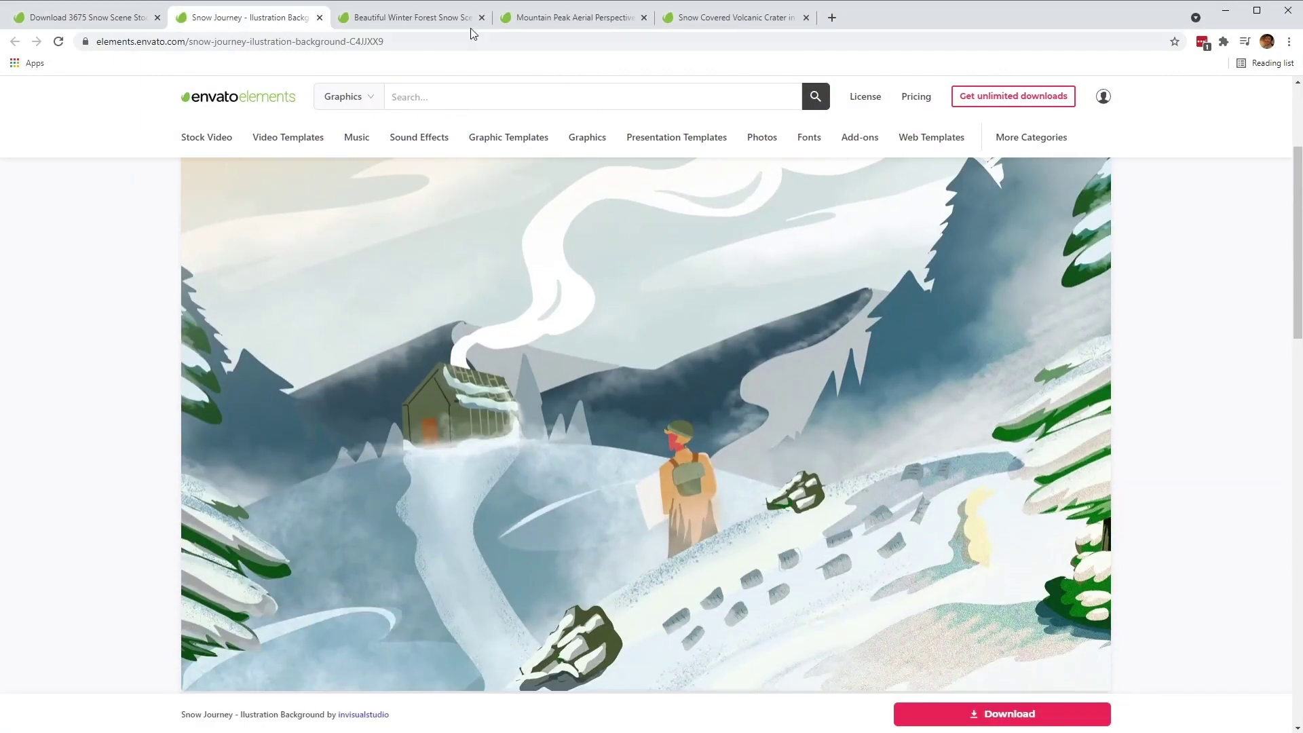
pyautogui.click(458, 24)
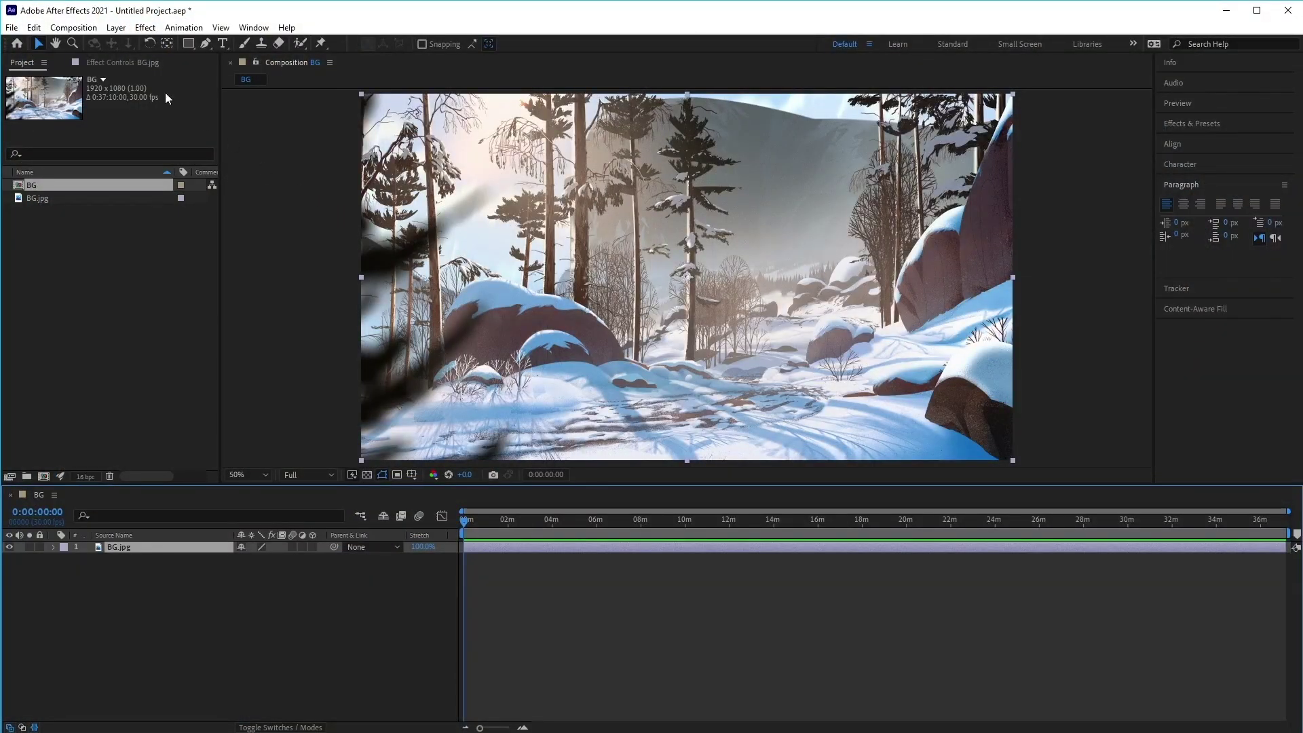
# Step: Create a 1920×1080, 30 fps composition named Snow with a 0:00:10:00 duration
pyautogui.click(73, 27)
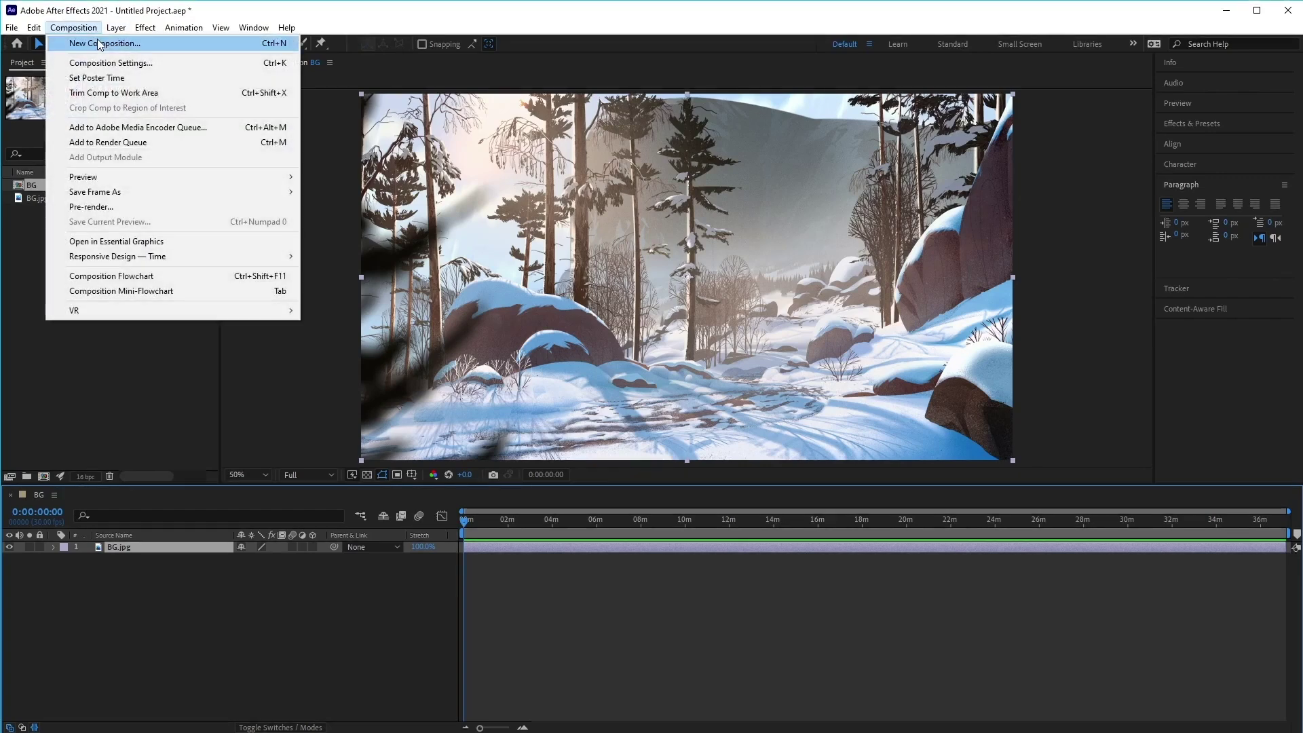
pyautogui.click(100, 43)
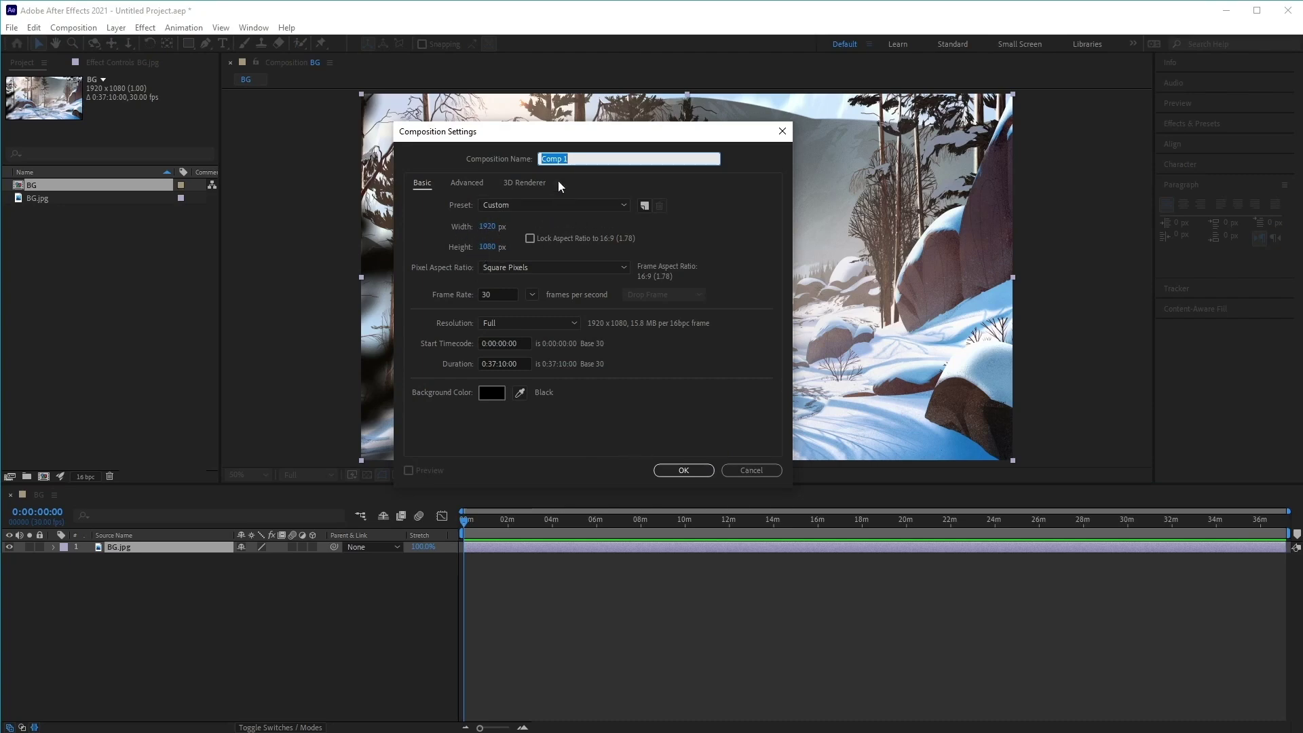
pyautogui.moveTo(575, 131); pyautogui.dragTo(744, 226)
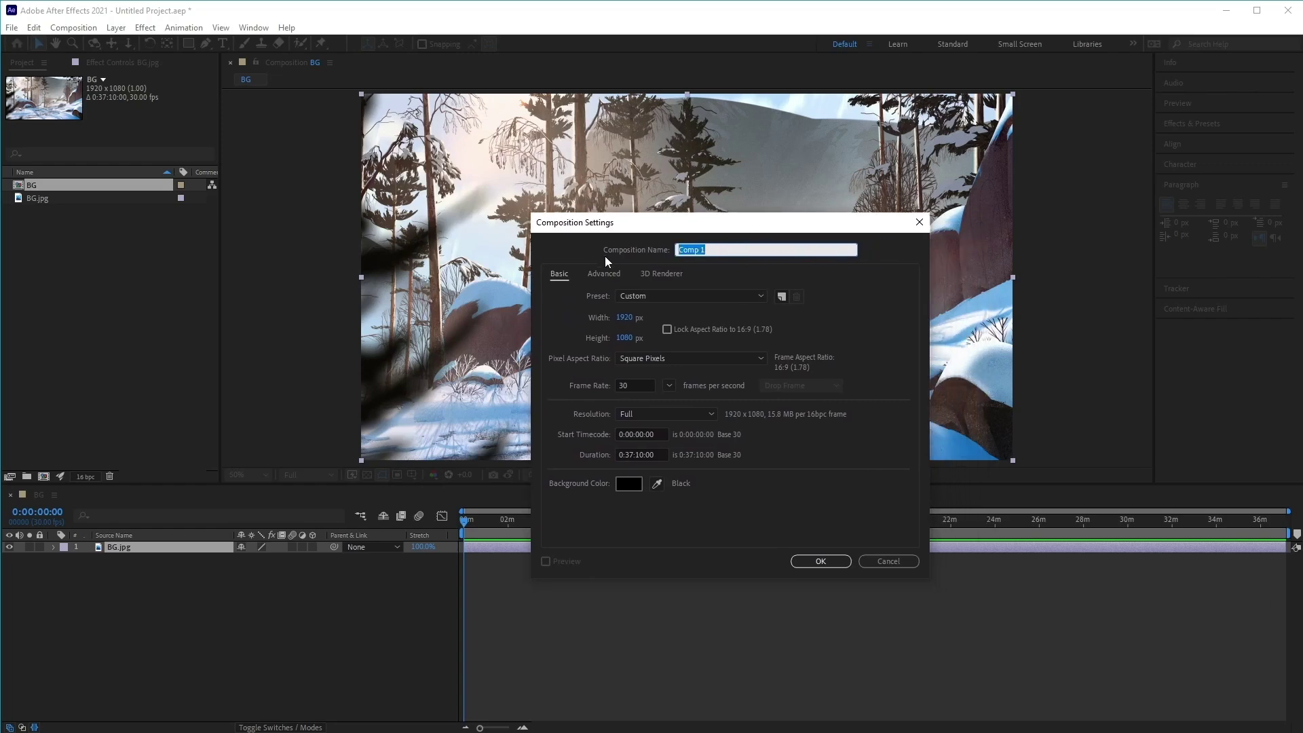
pyautogui.write('Snow')
pyautogui.click(630, 454)
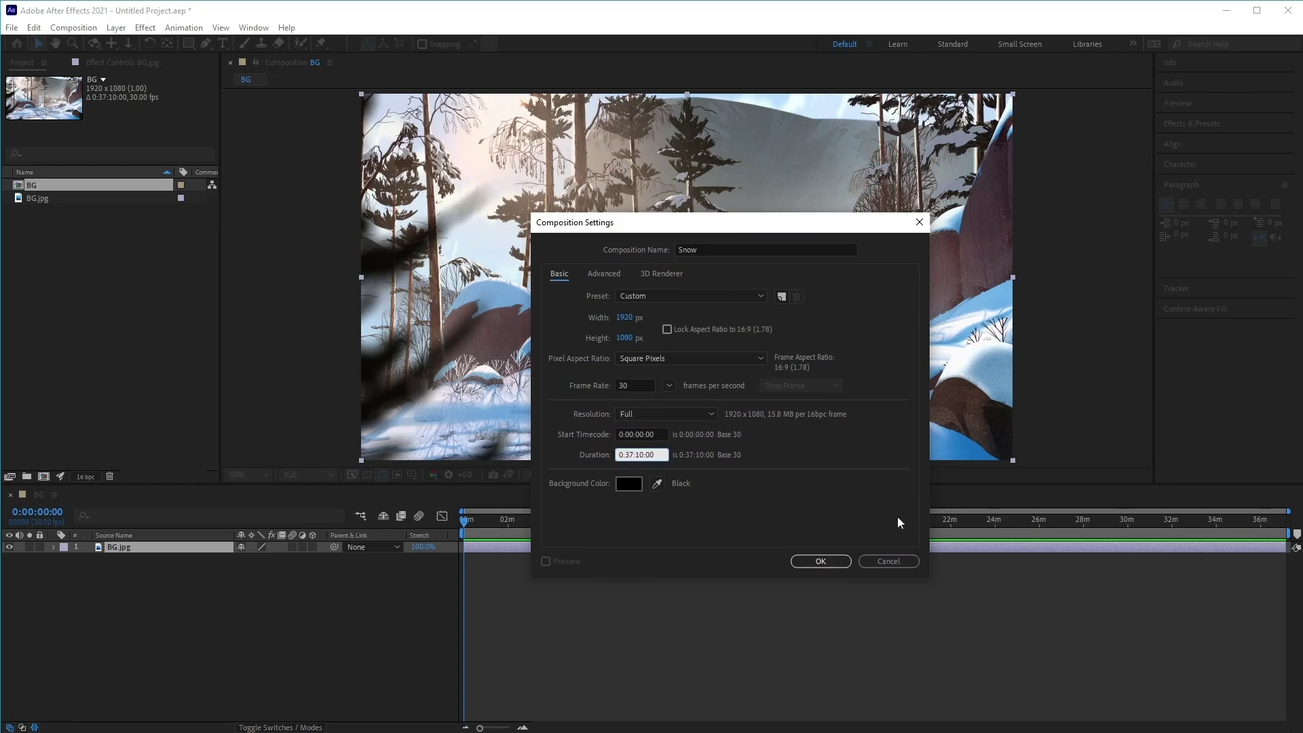
pyautogui.press('BackSpace')
pyautogui.press('BackSpace')
pyautogui.write('00')
pyautogui.click(813, 563)
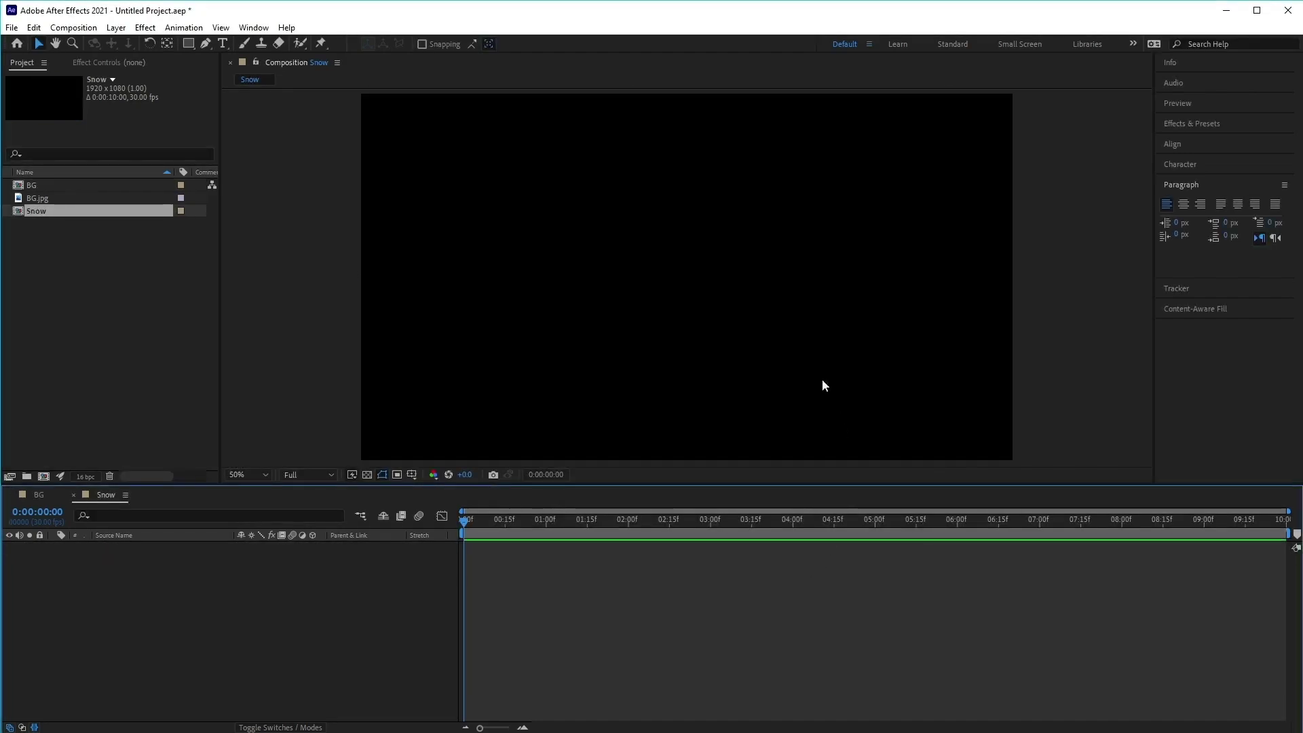
# Step: Create a black full-frame solid layer named Particles in the Snow comp
pyautogui.click(116, 28)
pyautogui.moveTo(133, 43)
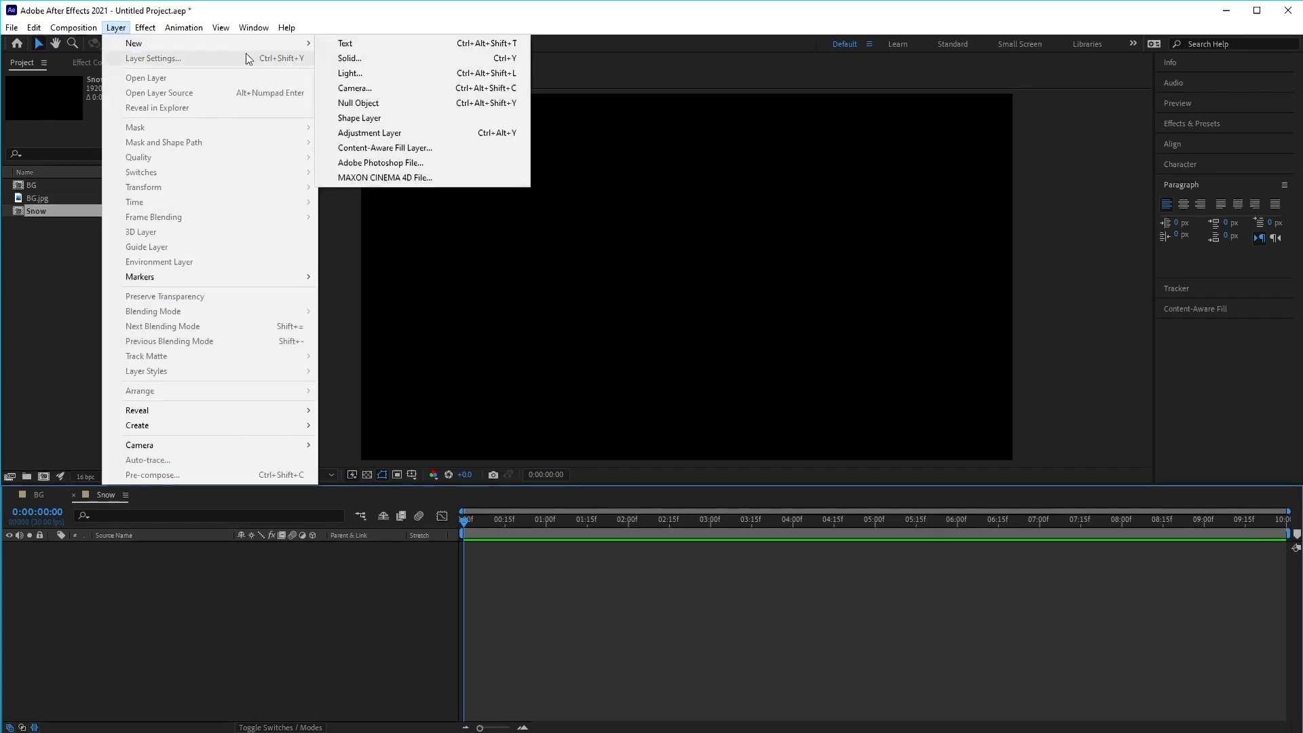
pyautogui.click(346, 58)
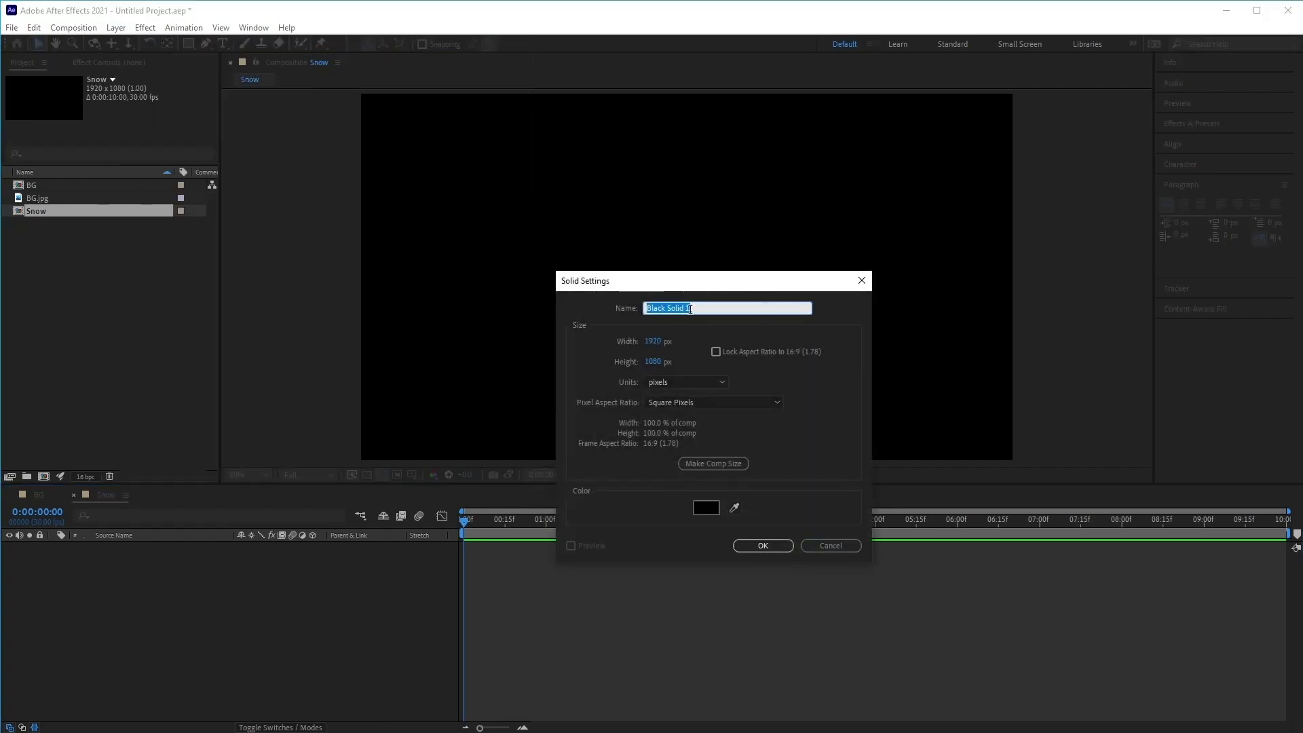
pyautogui.click(703, 507)
pyautogui.click(163, 691)
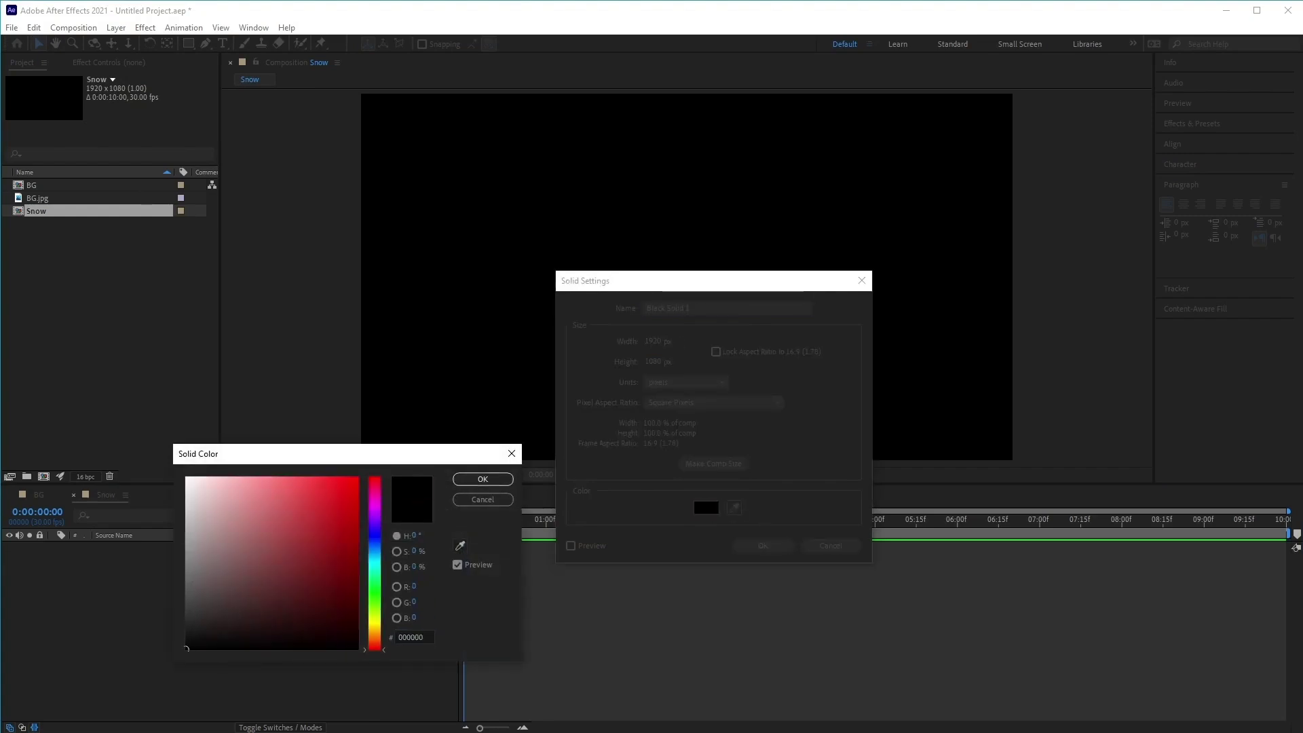
pyautogui.click(483, 479)
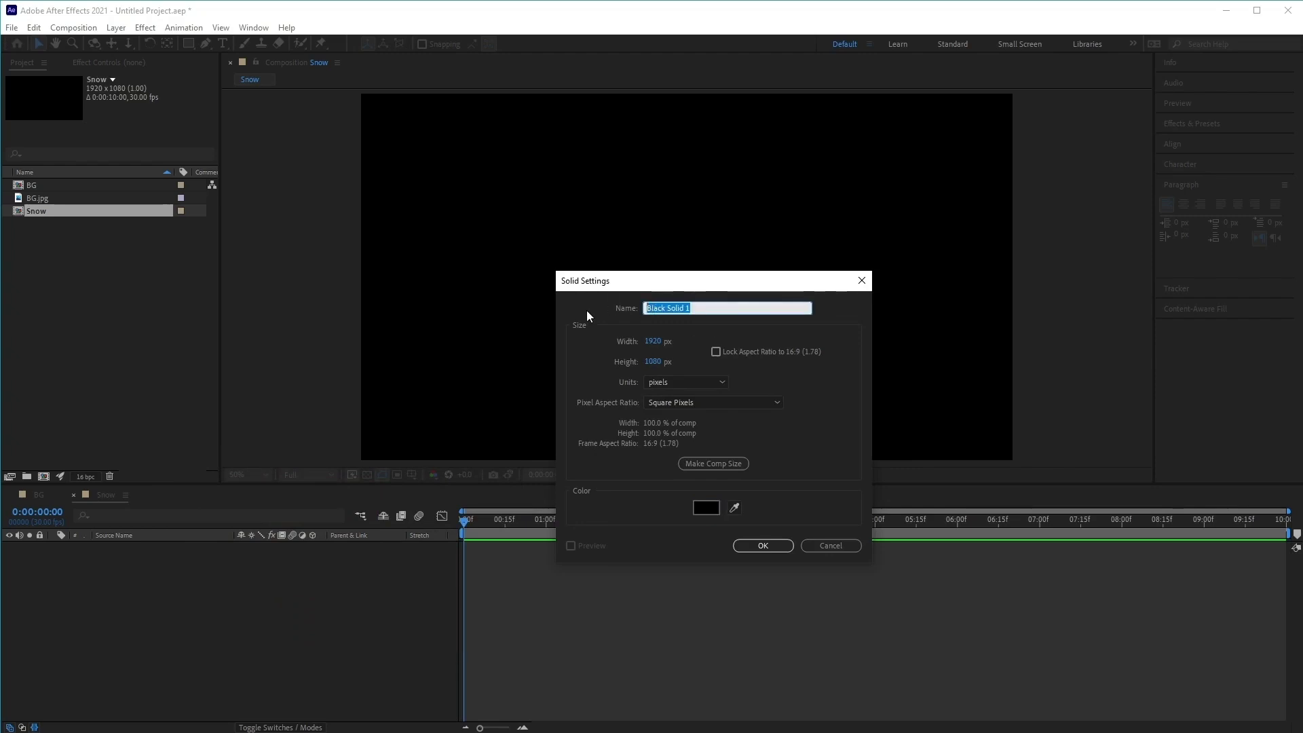
pyautogui.write('Particles')
pyautogui.click(760, 546)
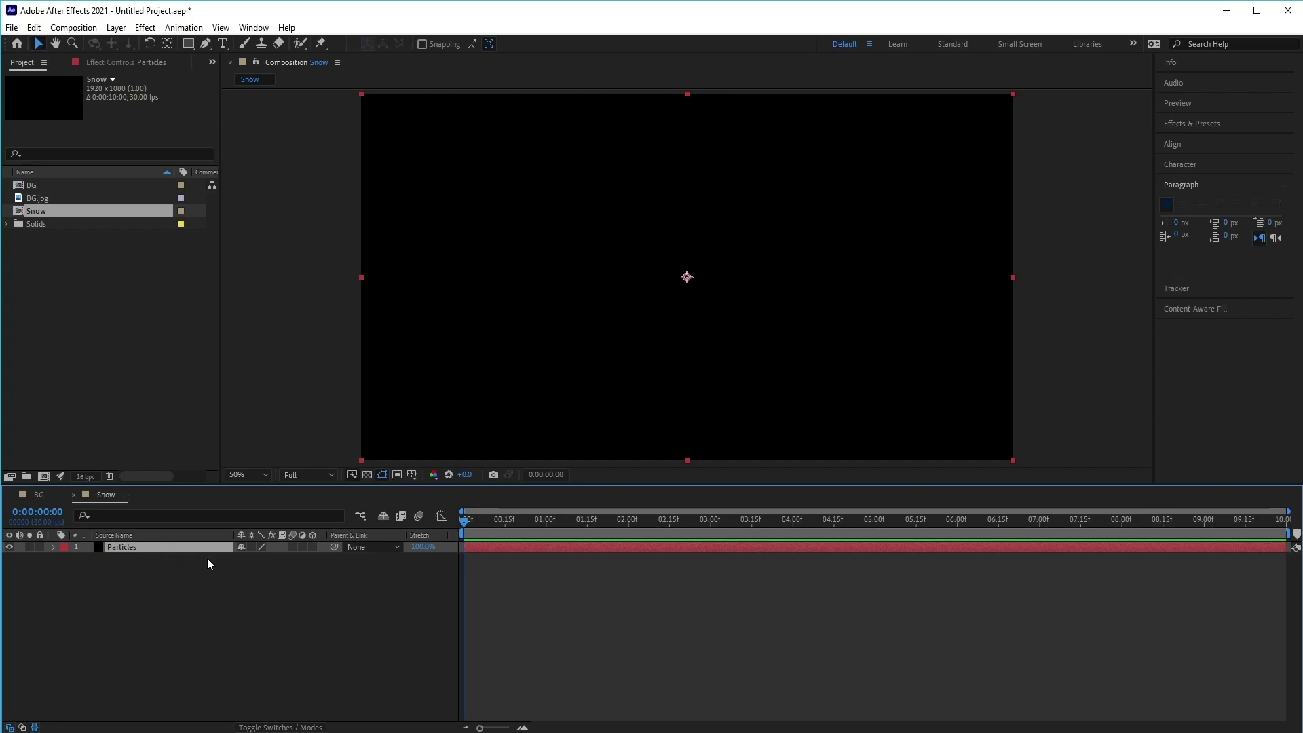
# Step: Apply Simulation > CC Particle World to the Particles layer and scrub to frame 14 to preview the burst
pyautogui.click(145, 27)
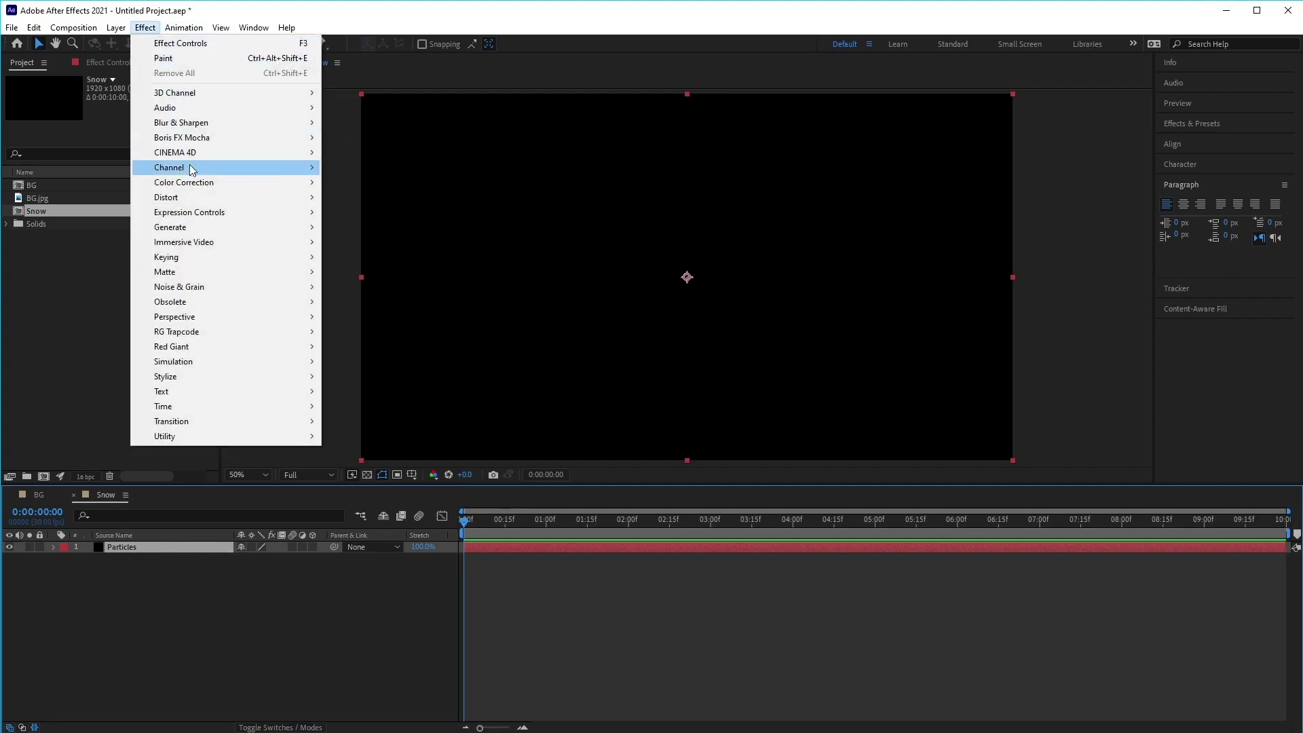
pyautogui.moveTo(226, 363)
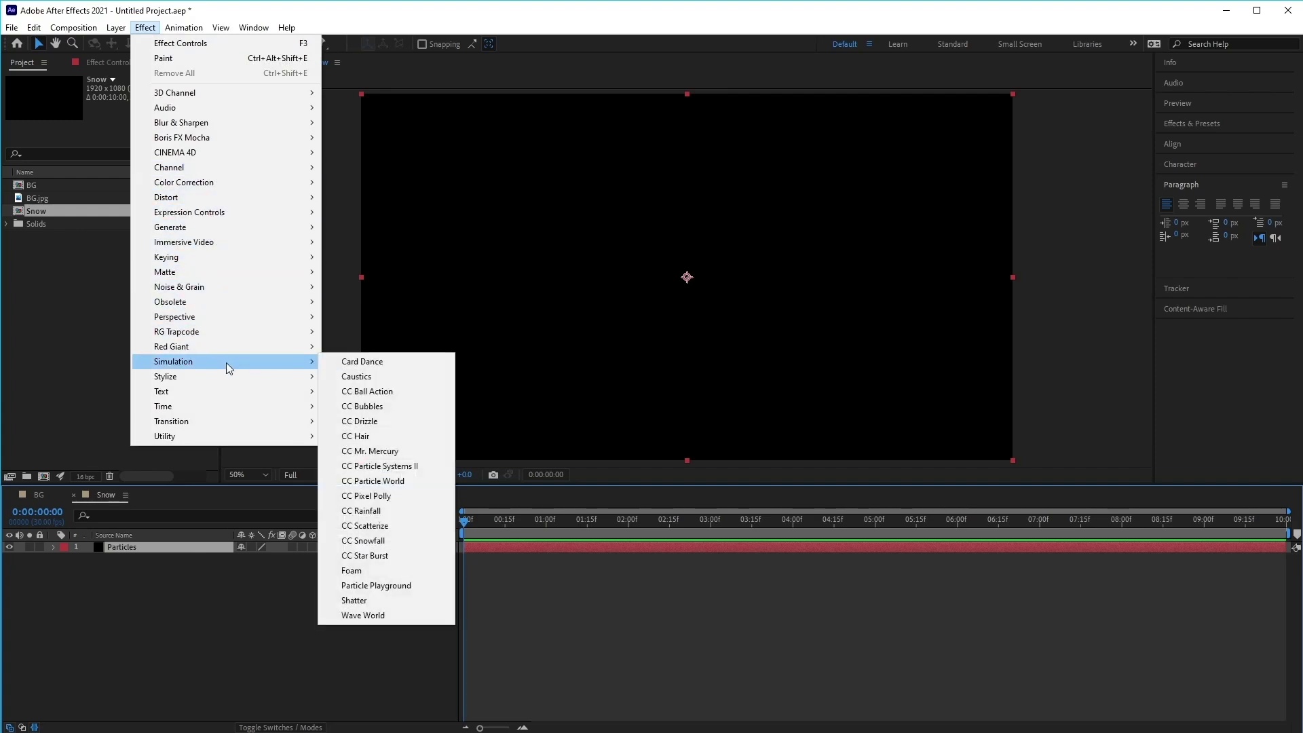
pyautogui.click(421, 479)
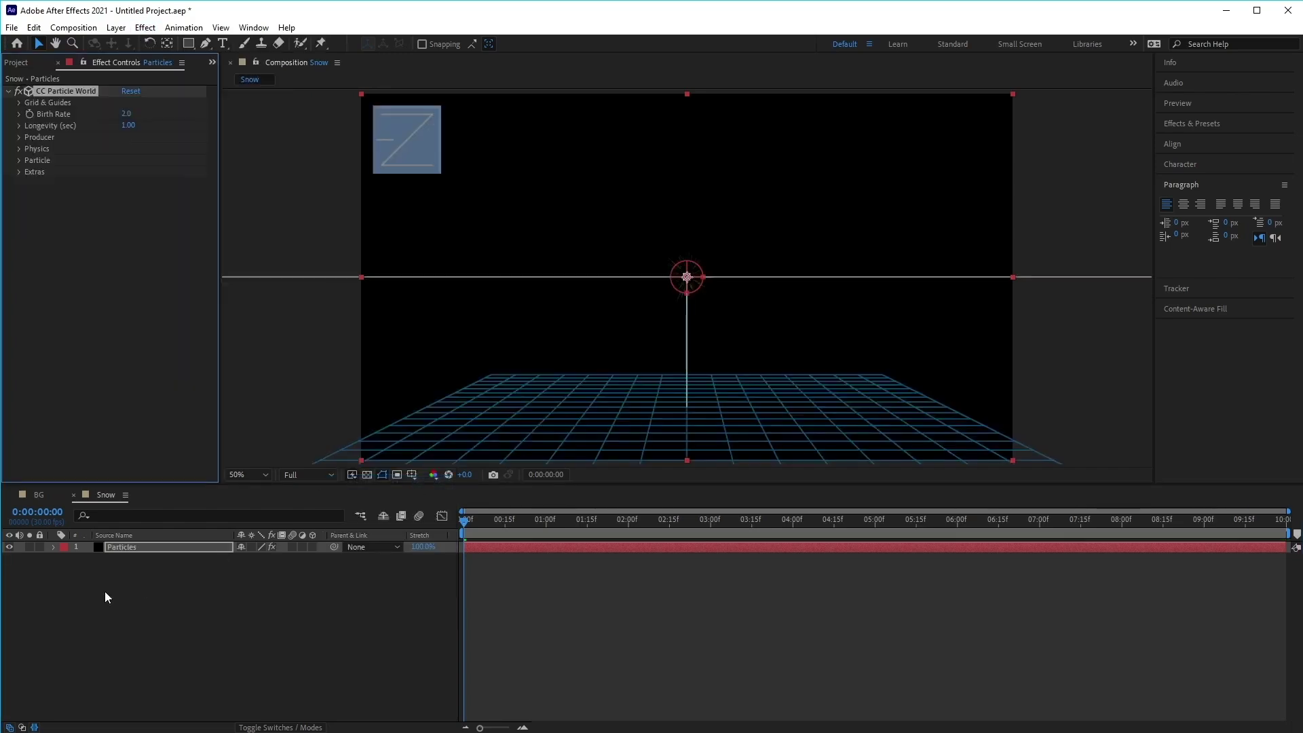
pyautogui.click(139, 548)
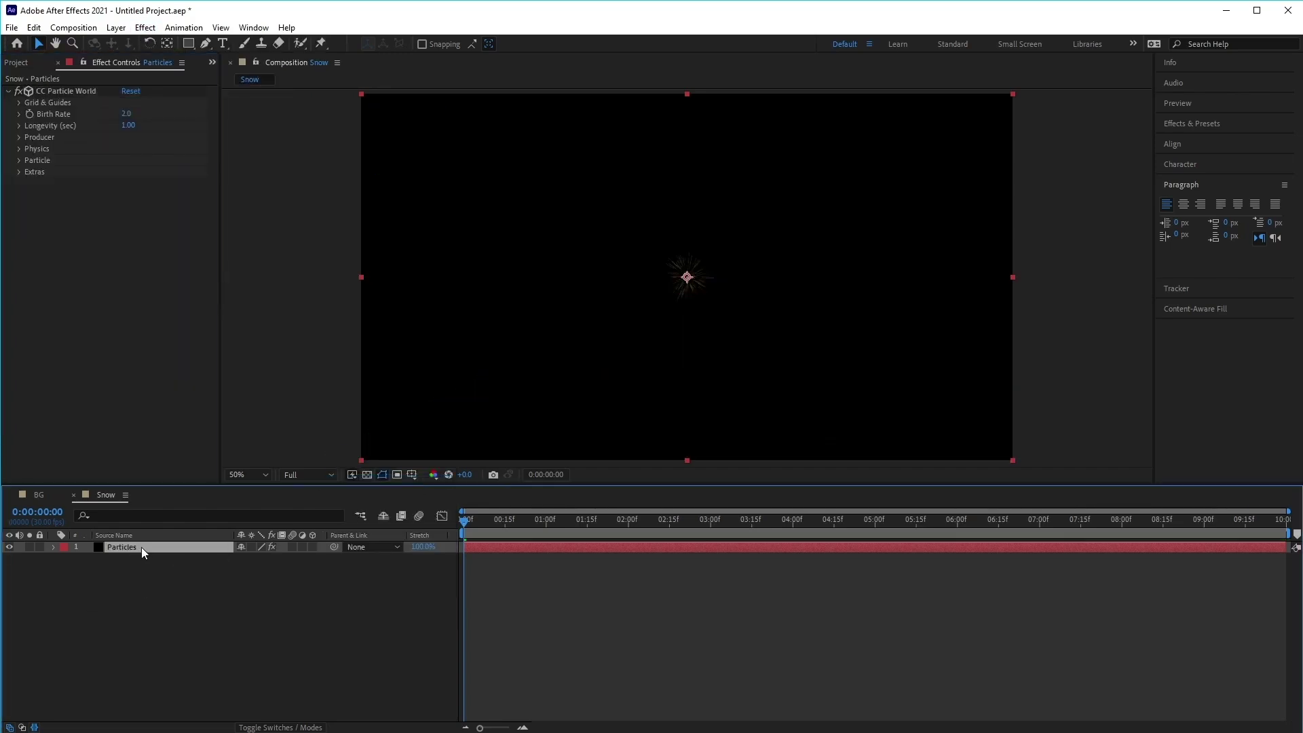
pyautogui.click(60, 88)
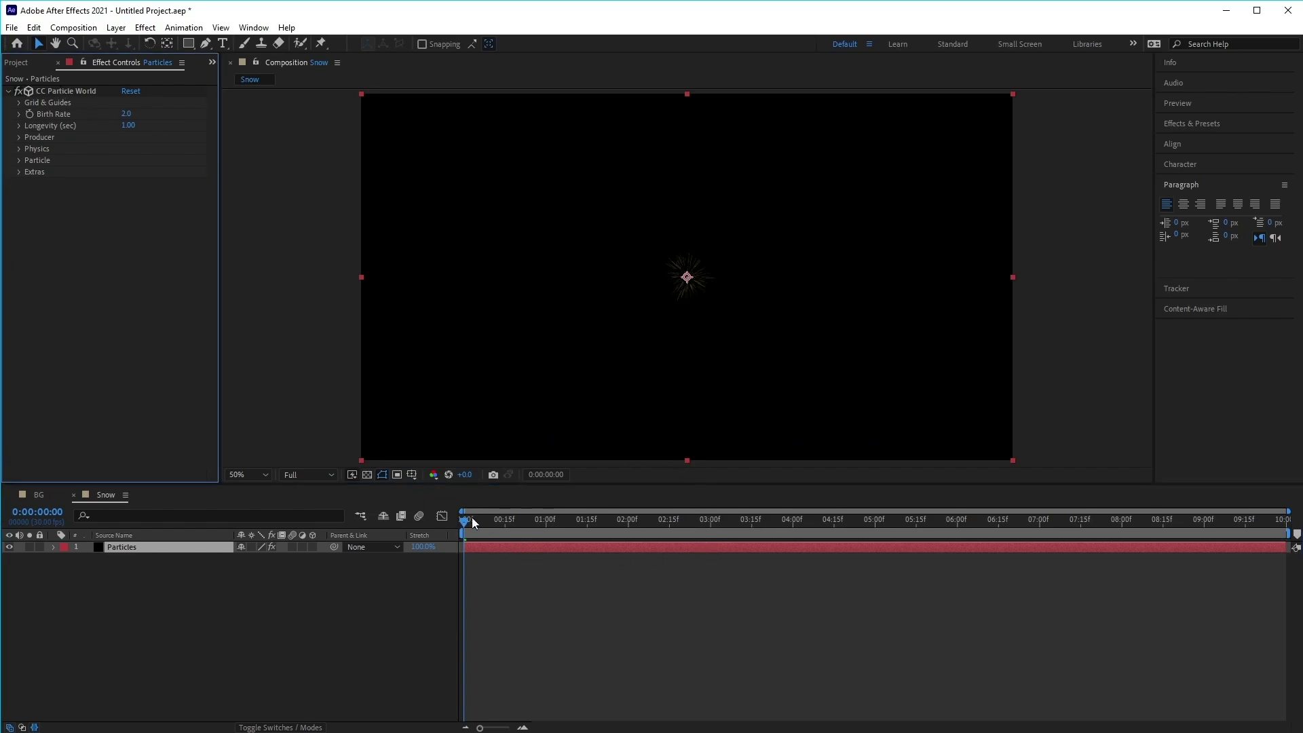
pyautogui.moveTo(471, 519); pyautogui.dragTo(521, 536)
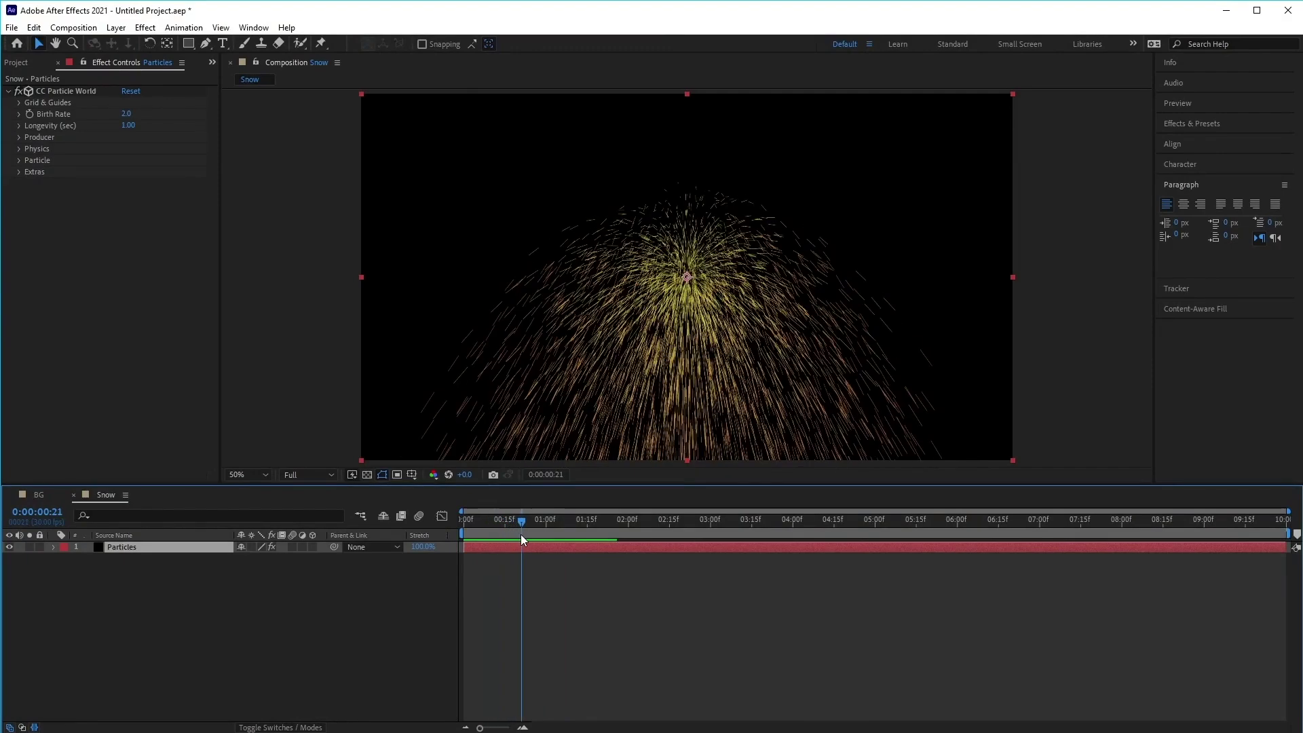
pyautogui.moveTo(521, 535); pyautogui.dragTo(502, 535)
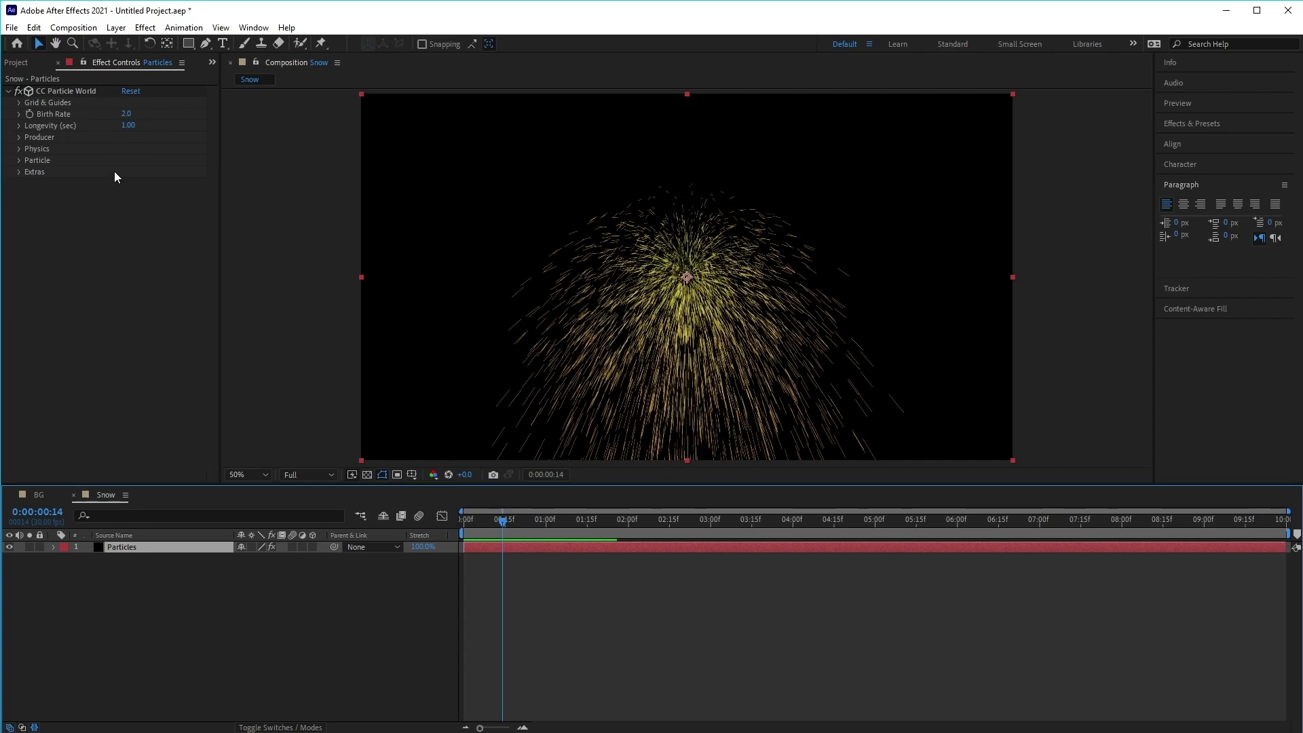
# Step: Uncheck the Position, Motion Path, Grid, Horizon and Axis Box guides under Grid & Guides, then collapse it
pyautogui.click(40, 103)
pyautogui.click(19, 102)
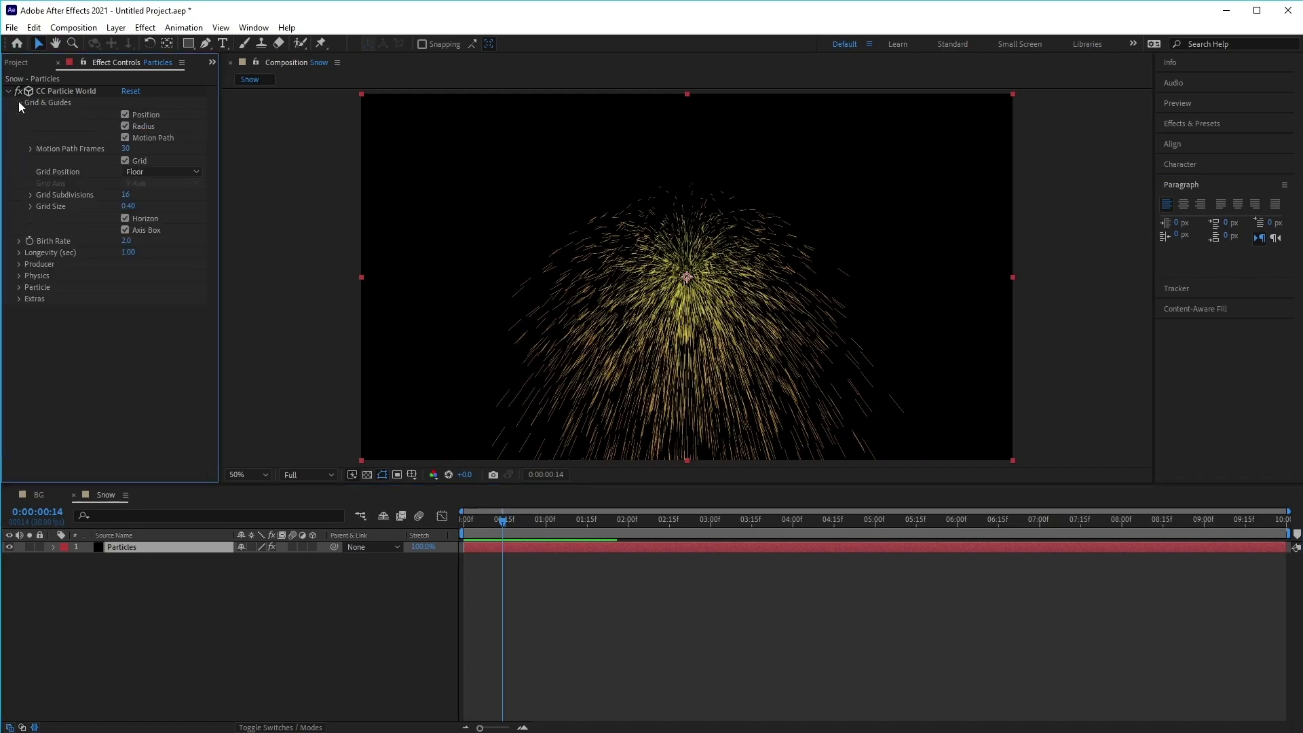
pyautogui.click(126, 115)
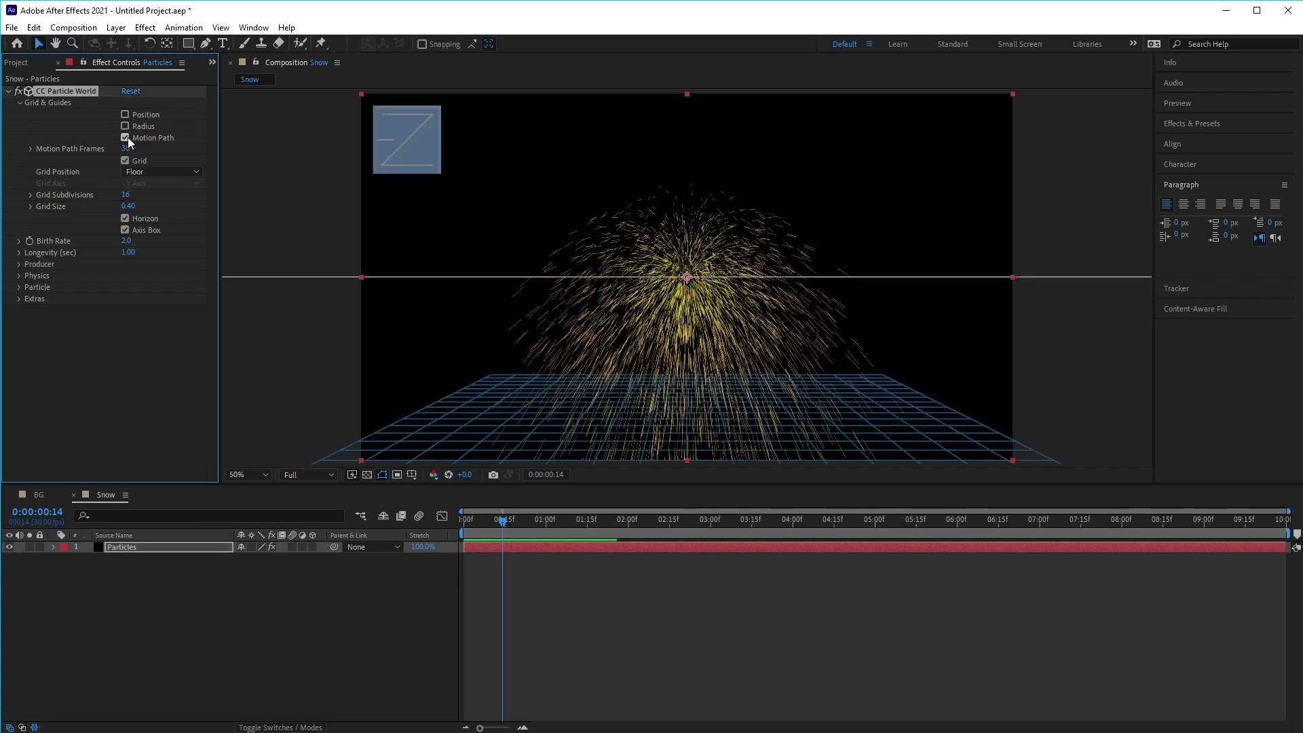
pyautogui.click(126, 137)
pyautogui.click(125, 161)
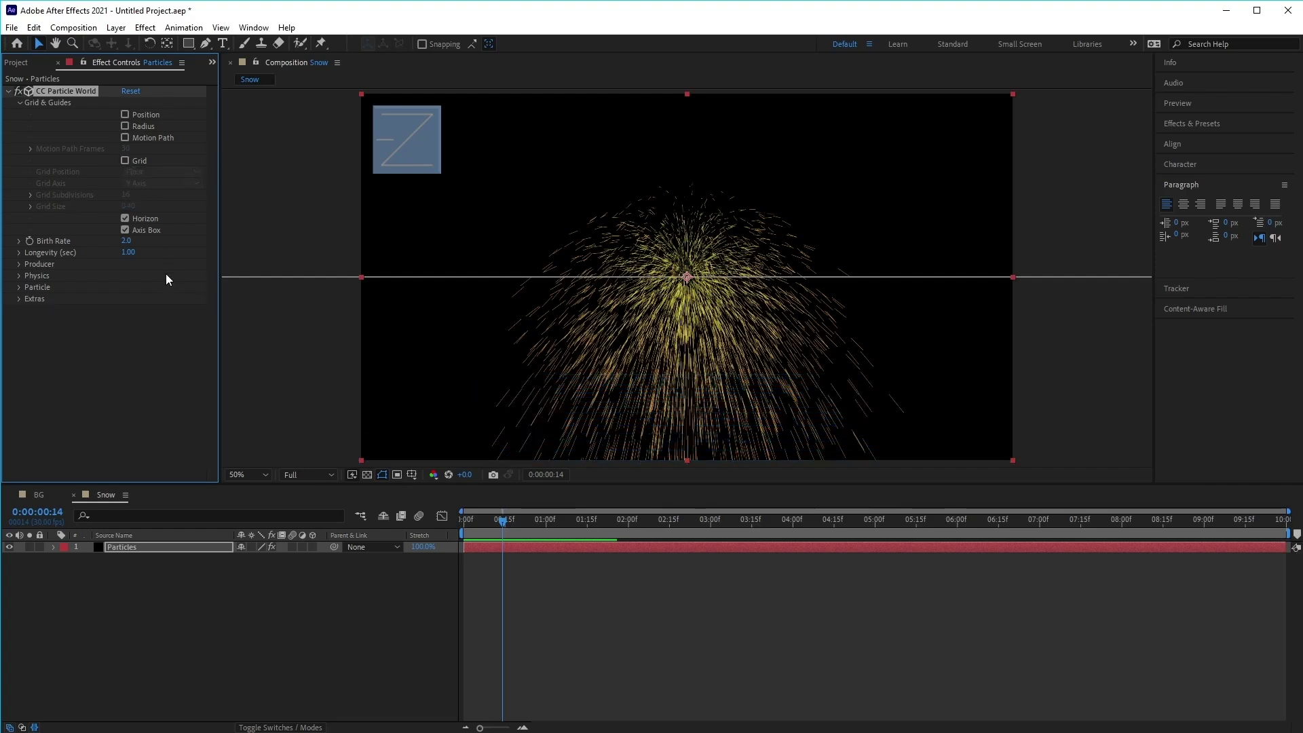
pyautogui.click(125, 218)
pyautogui.click(125, 230)
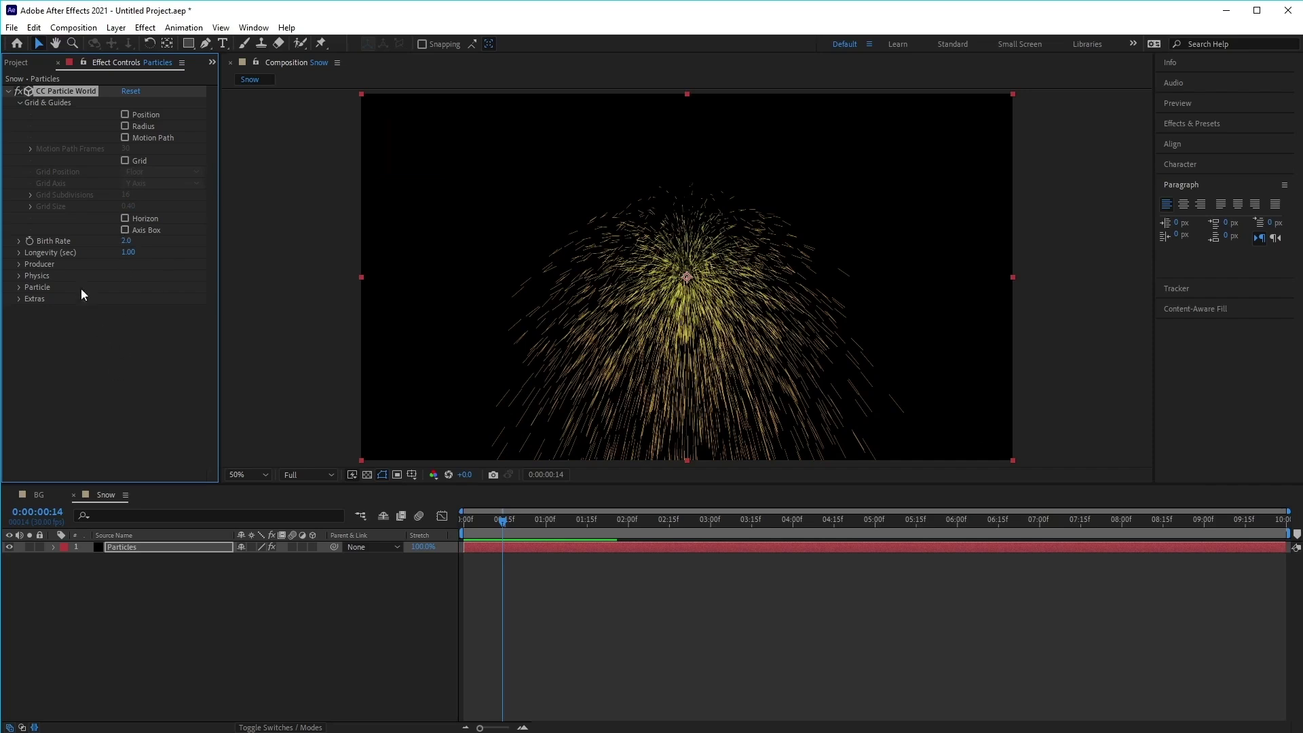
pyautogui.click(21, 103)
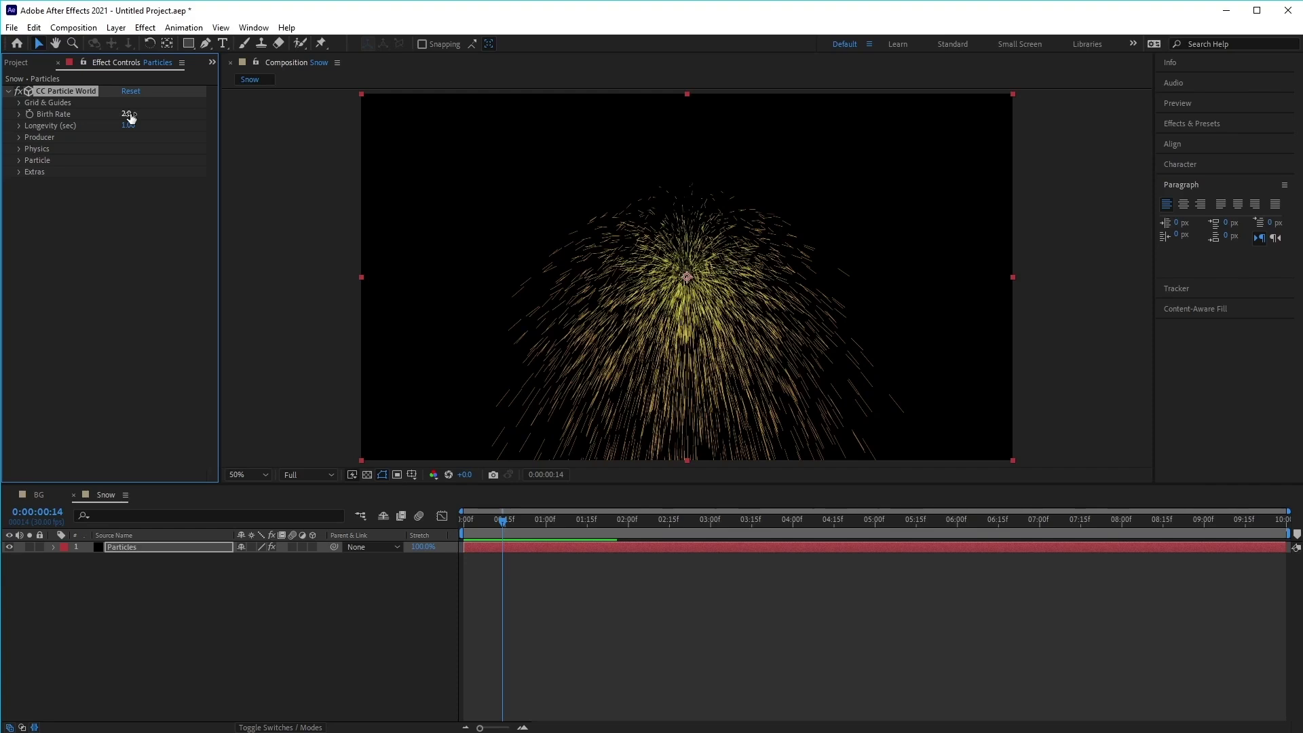
# Step: Set CC Particle World's Birth Rate to 0.3 and Longevity to 5 seconds
pyautogui.moveTo(131, 117)
pyautogui.mouseDown()
pyautogui.moveTo(184, 124)
pyautogui.moveTo(122, 117)
pyautogui.mouseUp()
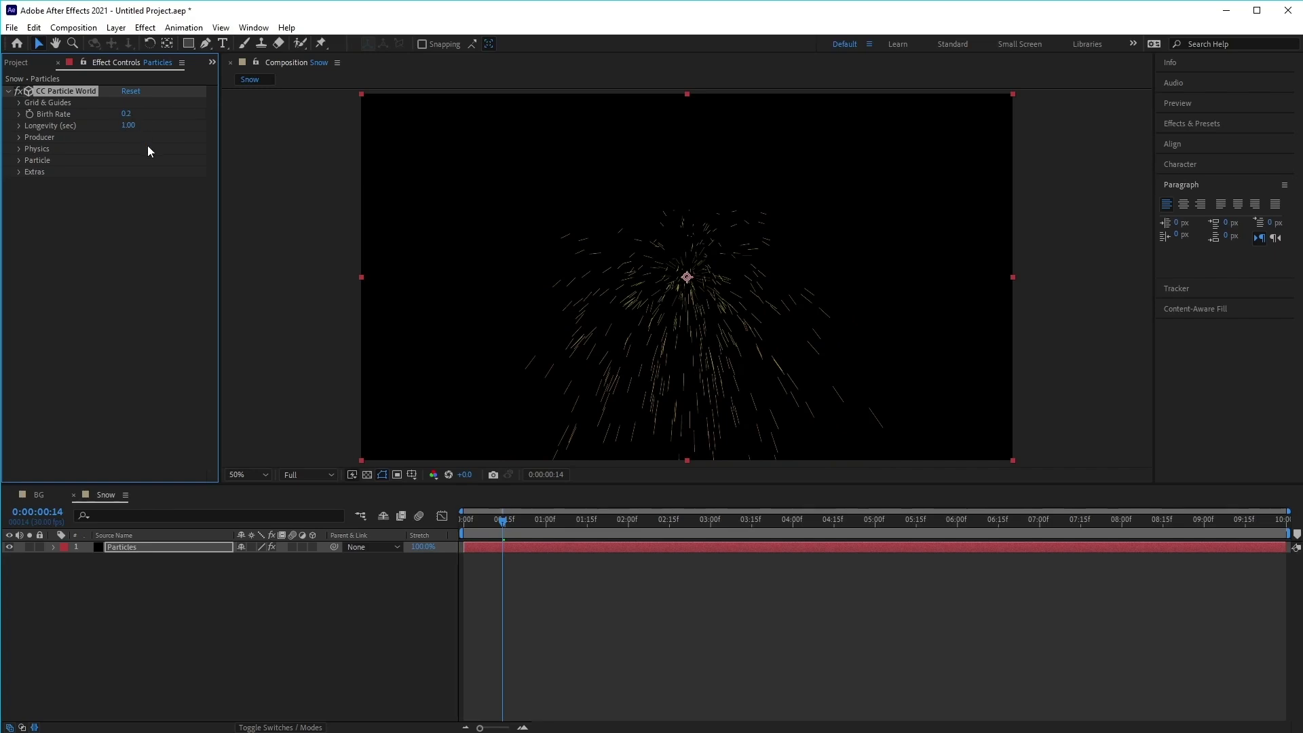
pyautogui.click(127, 114)
pyautogui.write('0.3')
pyautogui.press('Return')
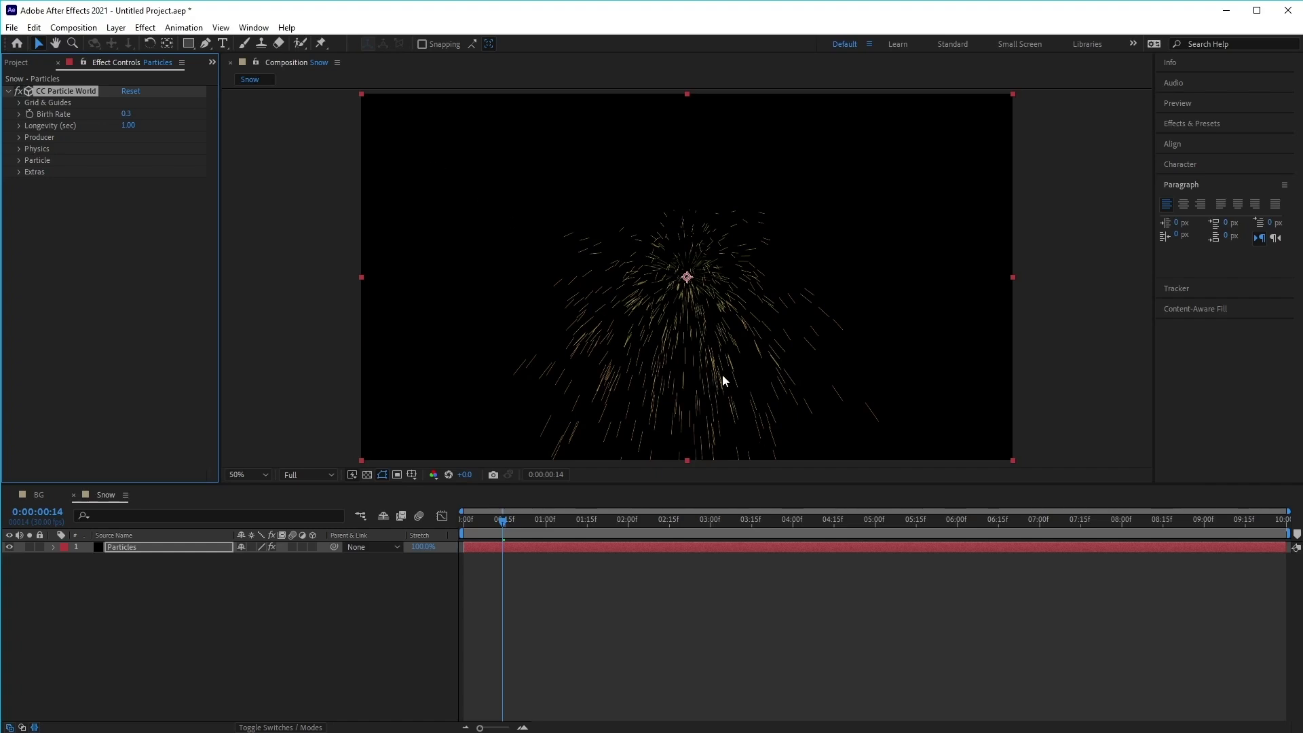
pyautogui.click(127, 126)
pyautogui.write('5')
pyautogui.press('Return')
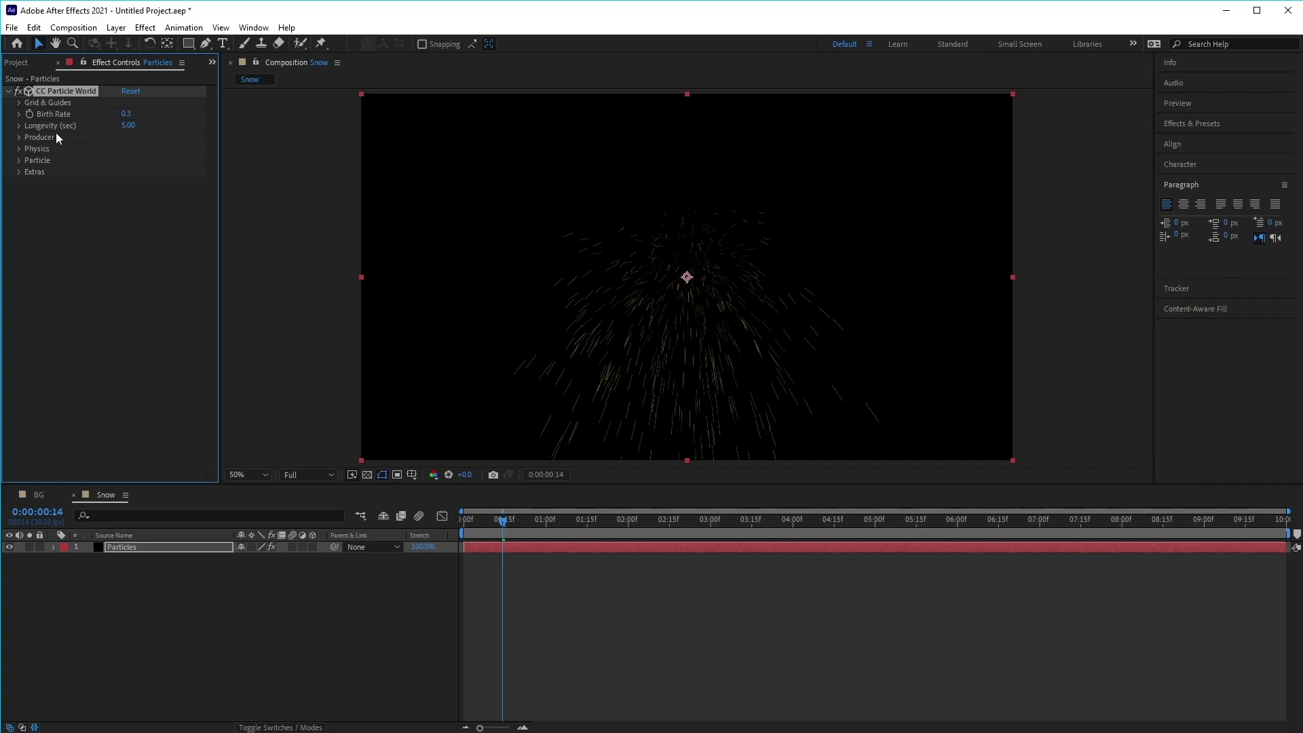
# Step: Under Producer, set the emitter Position Y to -0.70 and Position Z to 0.30
pyautogui.click(18, 137)
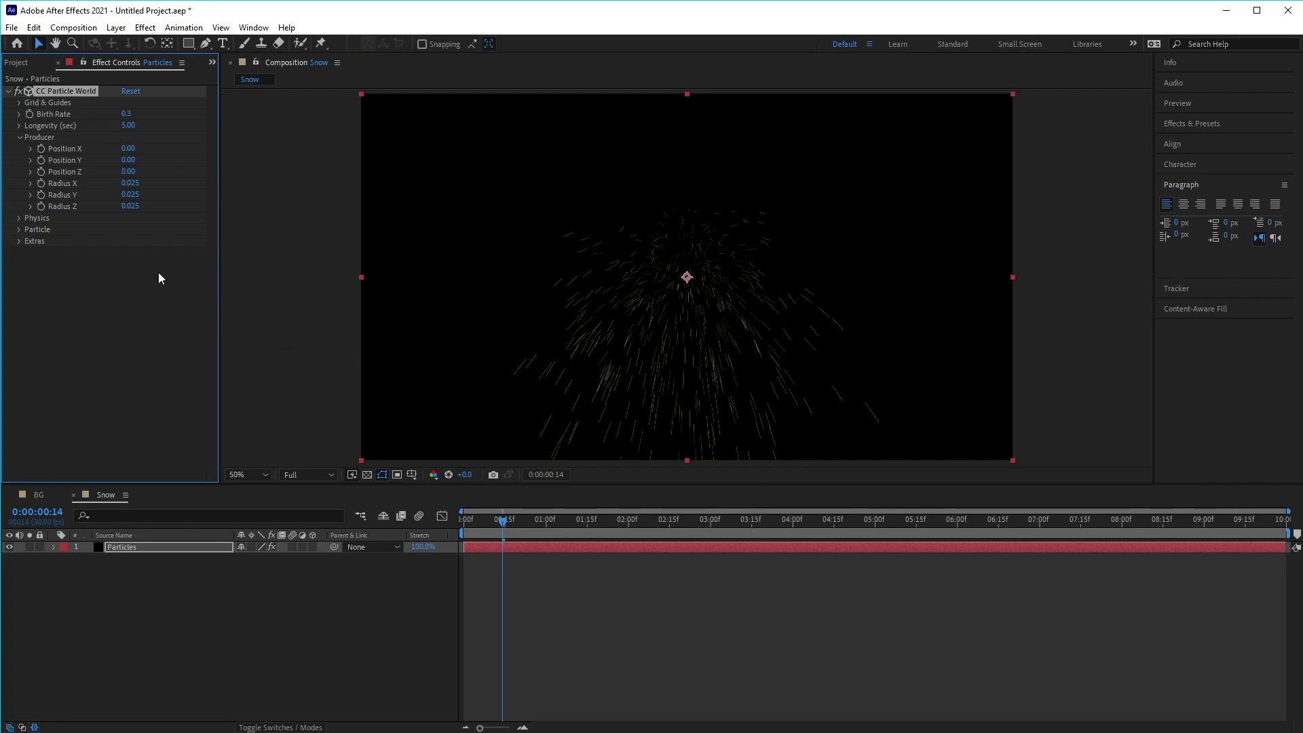
pyautogui.moveTo(129, 161); pyautogui.dragTo(125, 159)
pyautogui.click(133, 160)
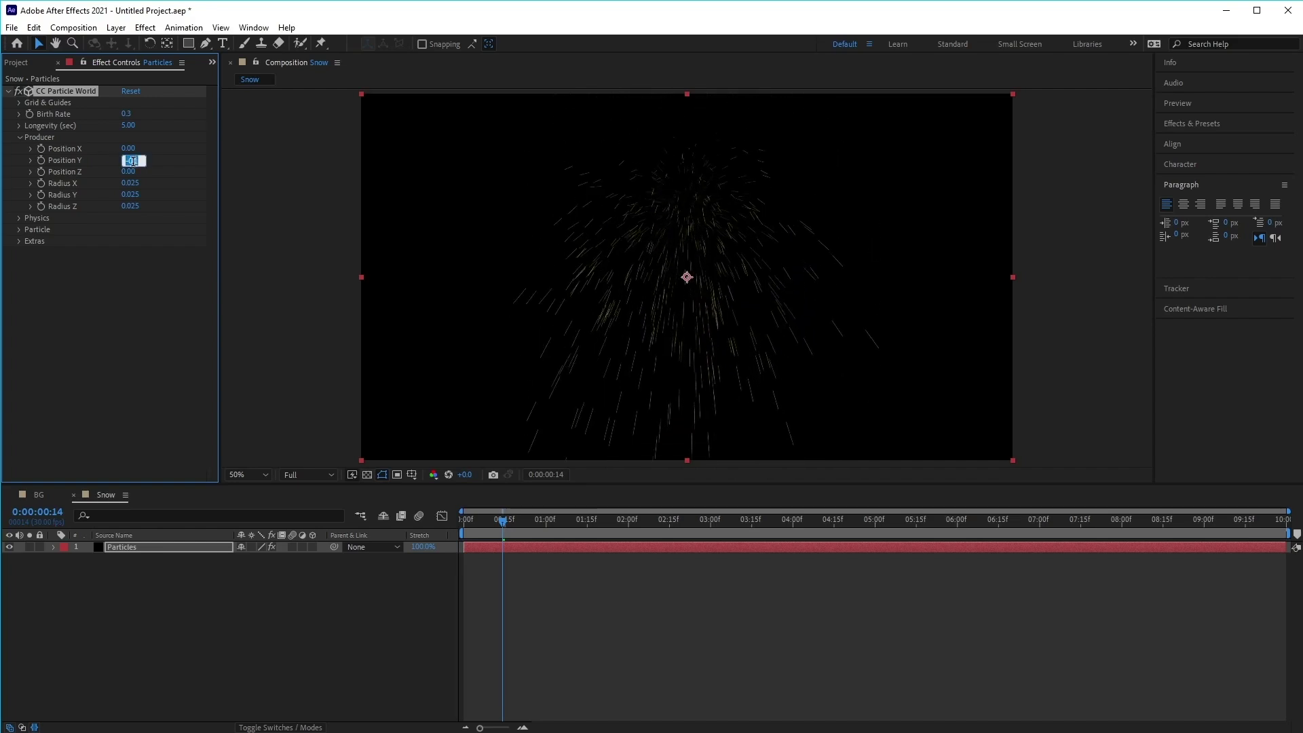
pyautogui.write('-0.7')
pyautogui.press('Return')
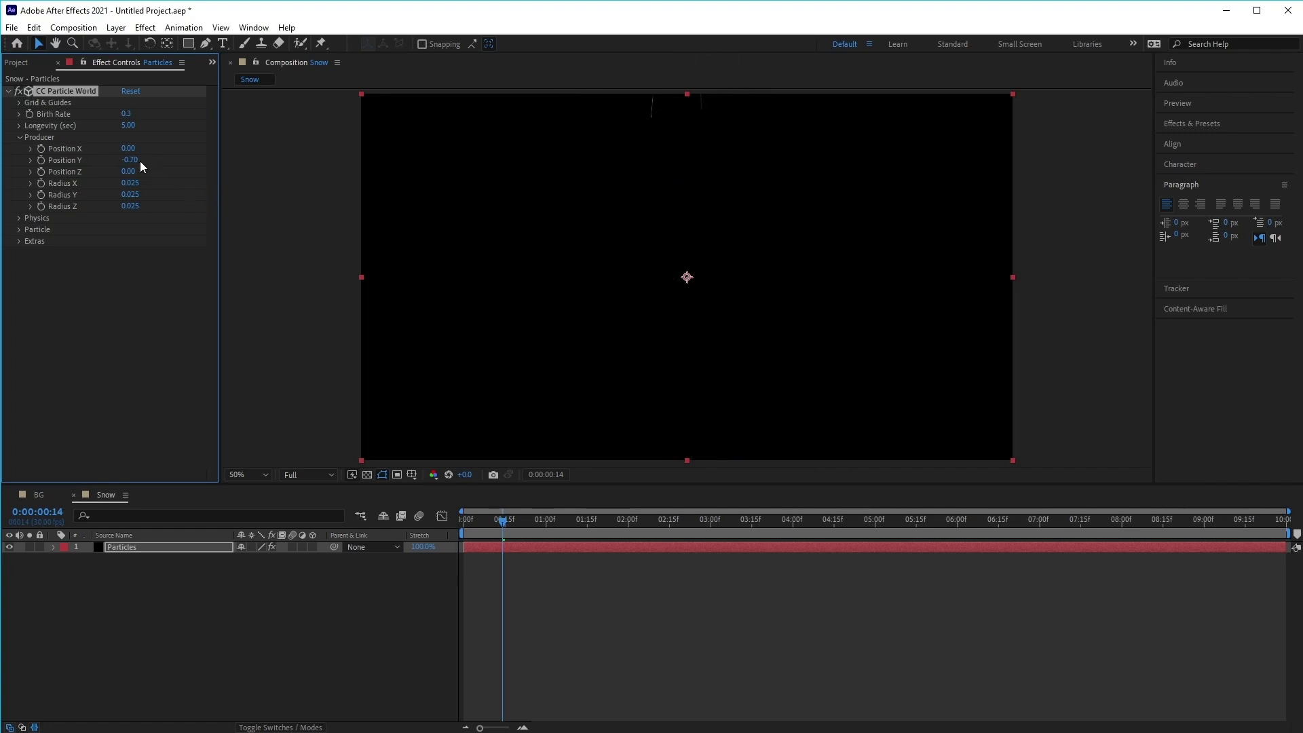
pyautogui.moveTo(139, 164); pyautogui.dragTo(136, 163)
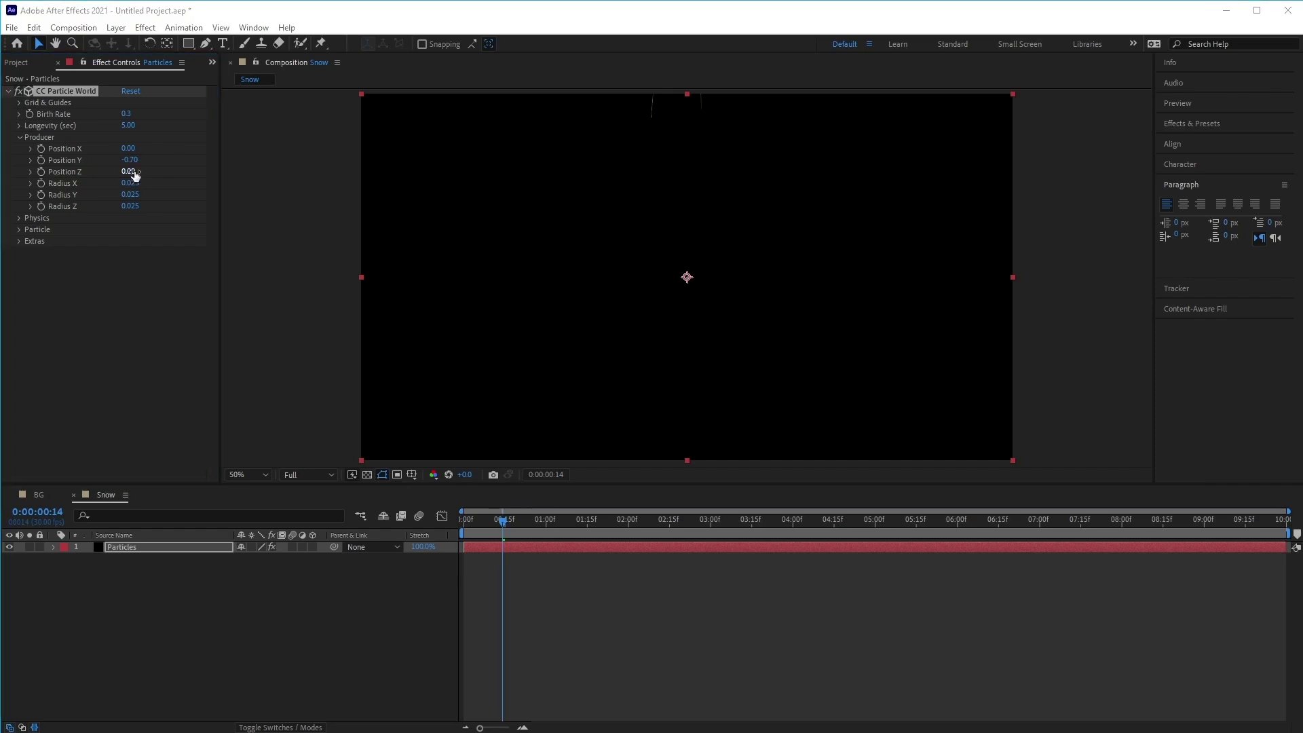
pyautogui.click(135, 174)
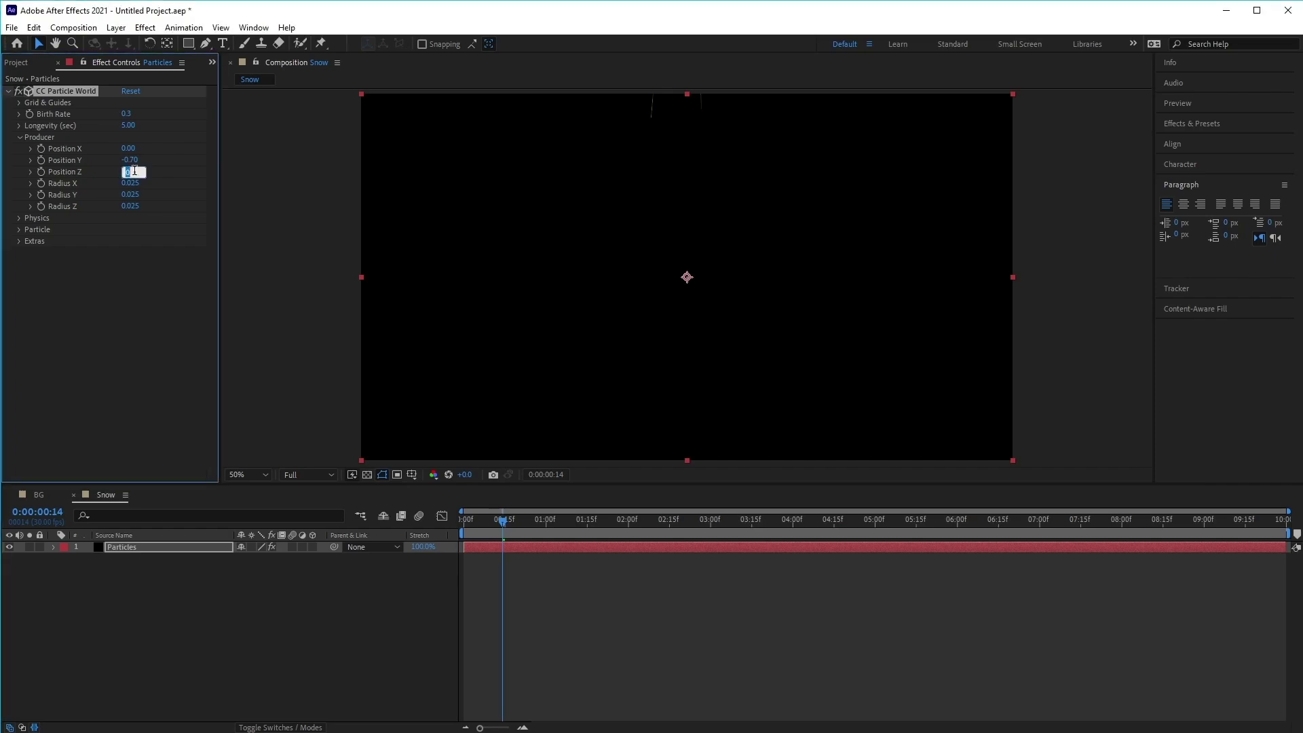
pyautogui.write('0')
pyautogui.press('Return')
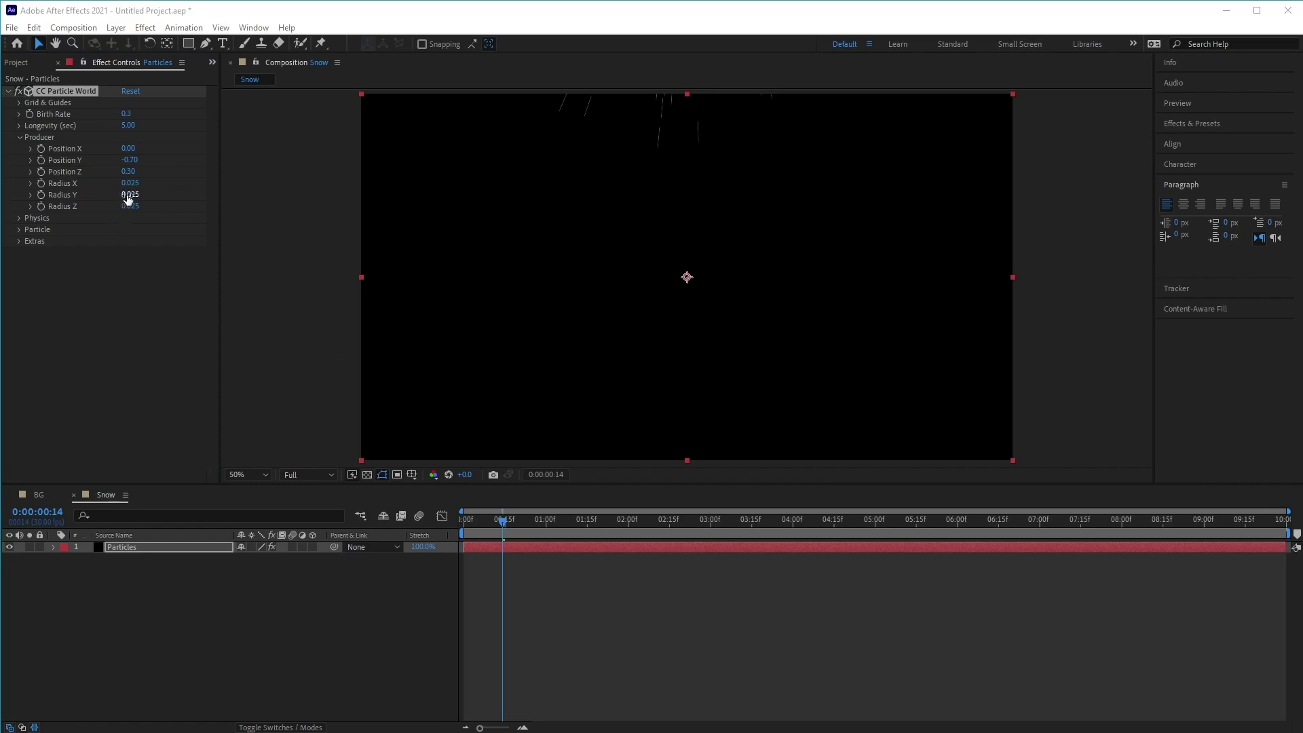
# Step: Set the emitter's Radius X to 0.700
pyautogui.moveTo(128, 183); pyautogui.dragTo(175, 184)
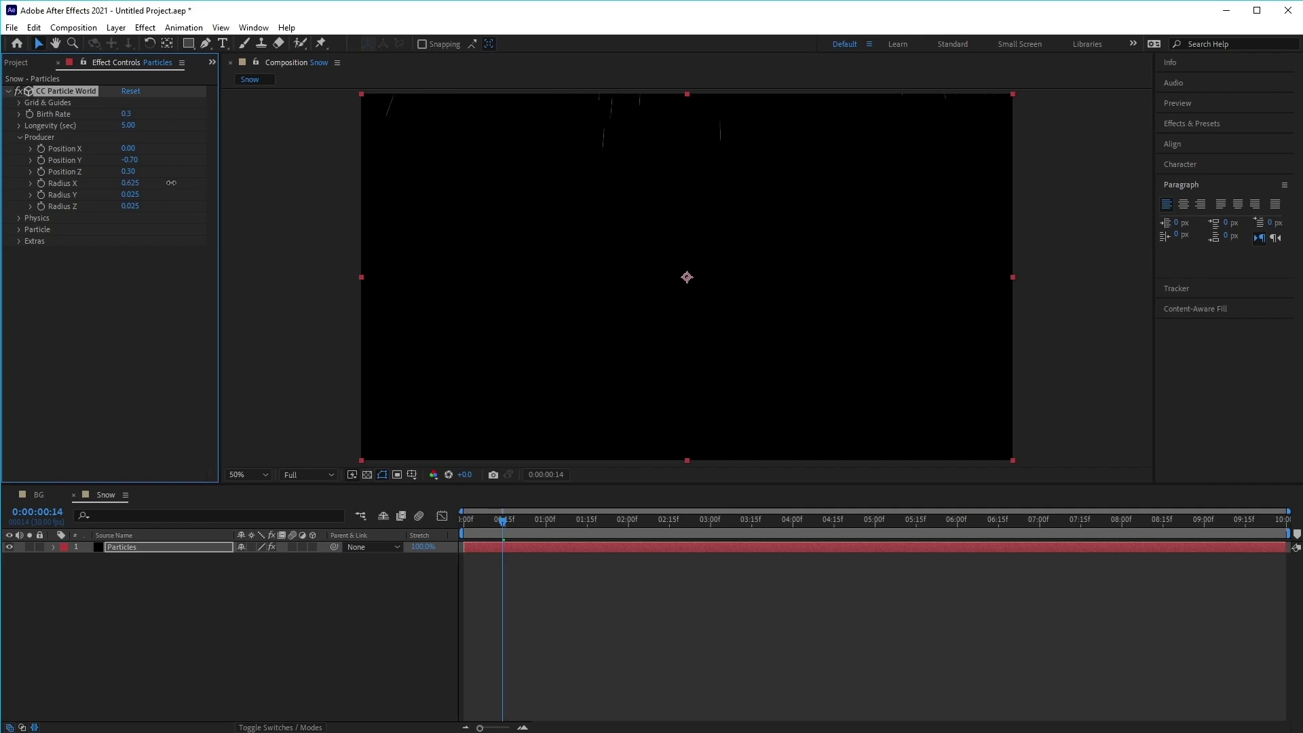
pyautogui.click(131, 183)
pyautogui.write('0.7')
pyautogui.press('Return')
# Step: Try a larger Position Z and Position Y 0.00, then undo the Position Y change
pyautogui.moveTo(129, 171); pyautogui.dragTo(332, 159)
pyautogui.moveTo(129, 160); pyautogui.dragTo(183, 161)
pyautogui.hotkey('ctrl', 'z')
# Step: Set the emitter's Radius Z to 1.500 and scrub forward to preview the falling streaks
pyautogui.moveTo(139, 207); pyautogui.dragTo(136, 210)
pyautogui.click(137, 207)
pyautogui.write('1.5')
pyautogui.press('Return')
pyautogui.moveTo(503, 521); pyautogui.dragTo(854, 540)
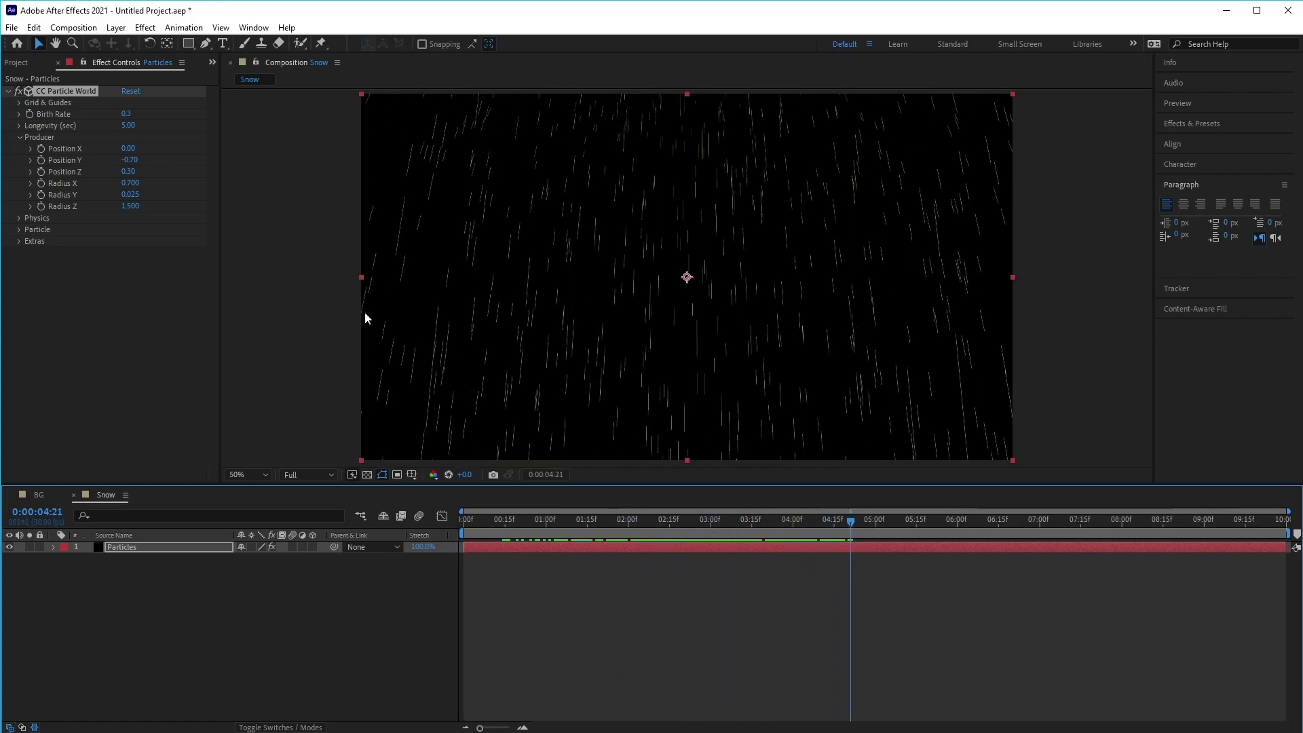
# Step: Switch the Physics animation to Twirly and scrub back to preview the swirl
pyautogui.click(20, 137)
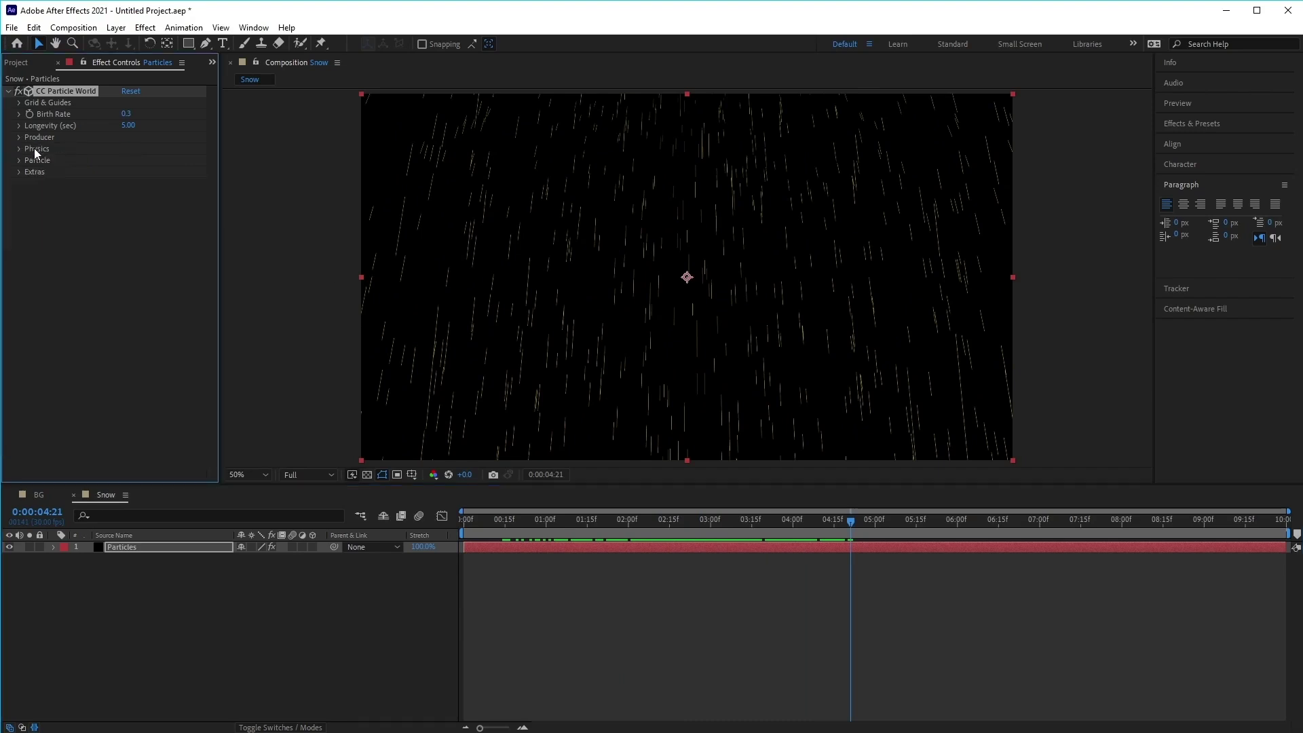
pyautogui.click(20, 149)
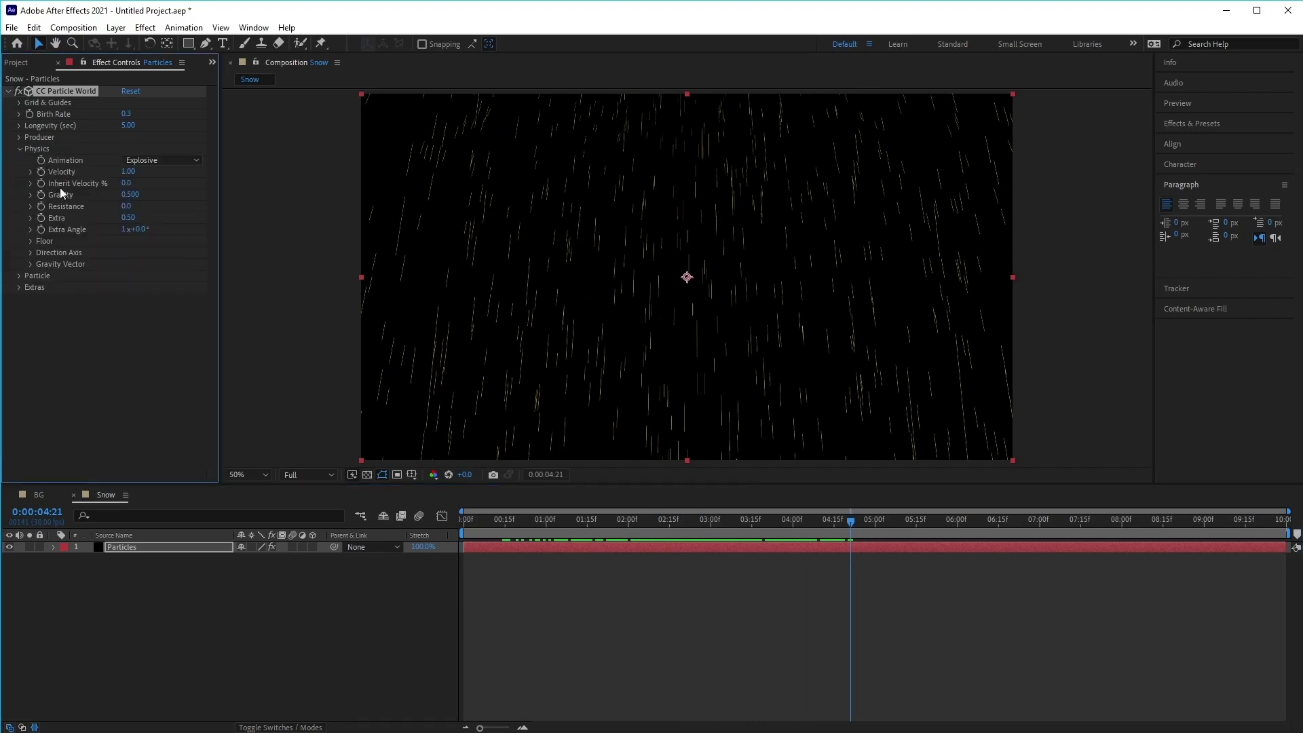
pyautogui.click(163, 160)
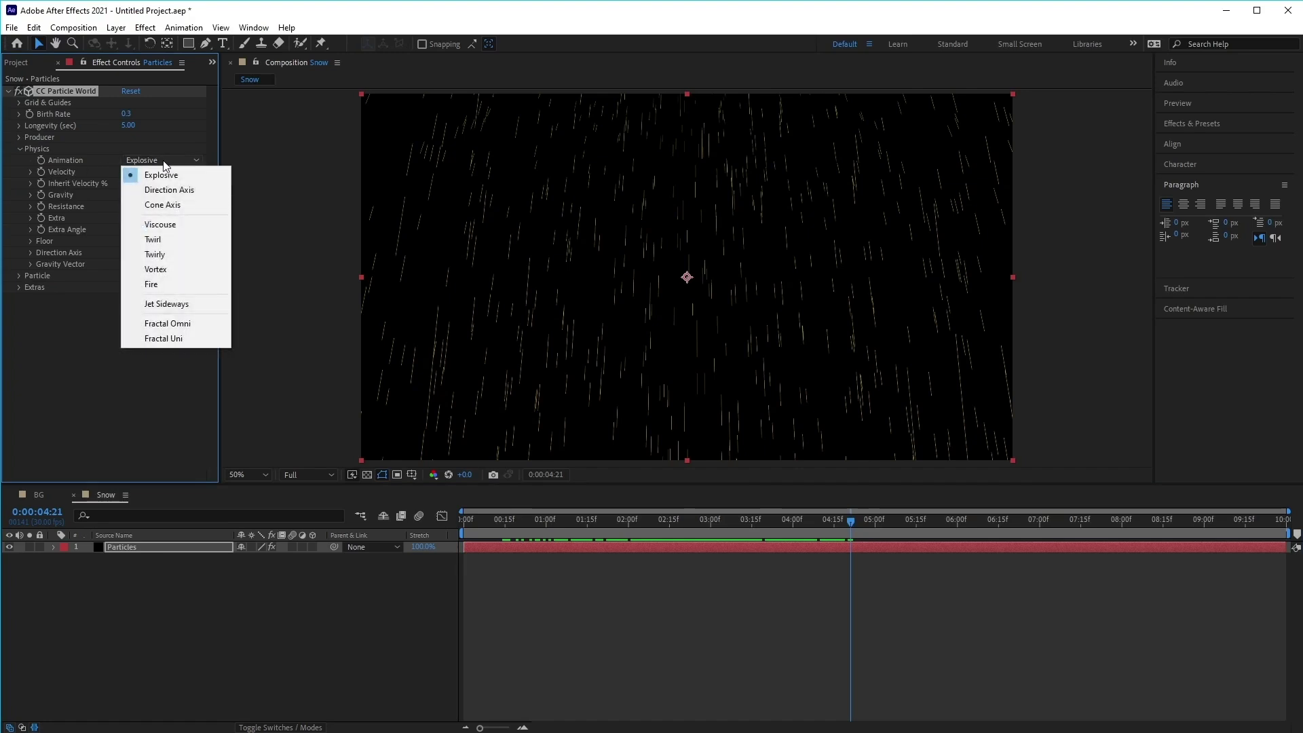
pyautogui.click(185, 257)
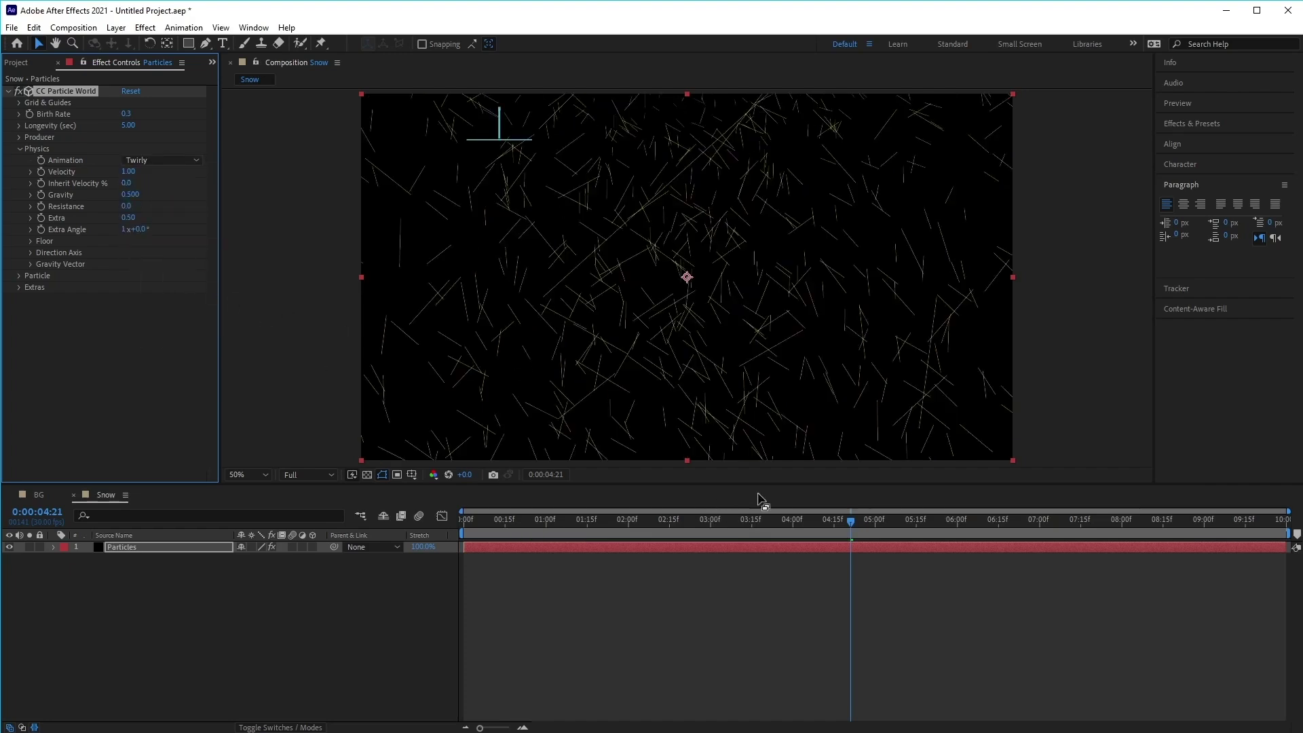
pyautogui.moveTo(780, 520); pyautogui.dragTo(618, 541)
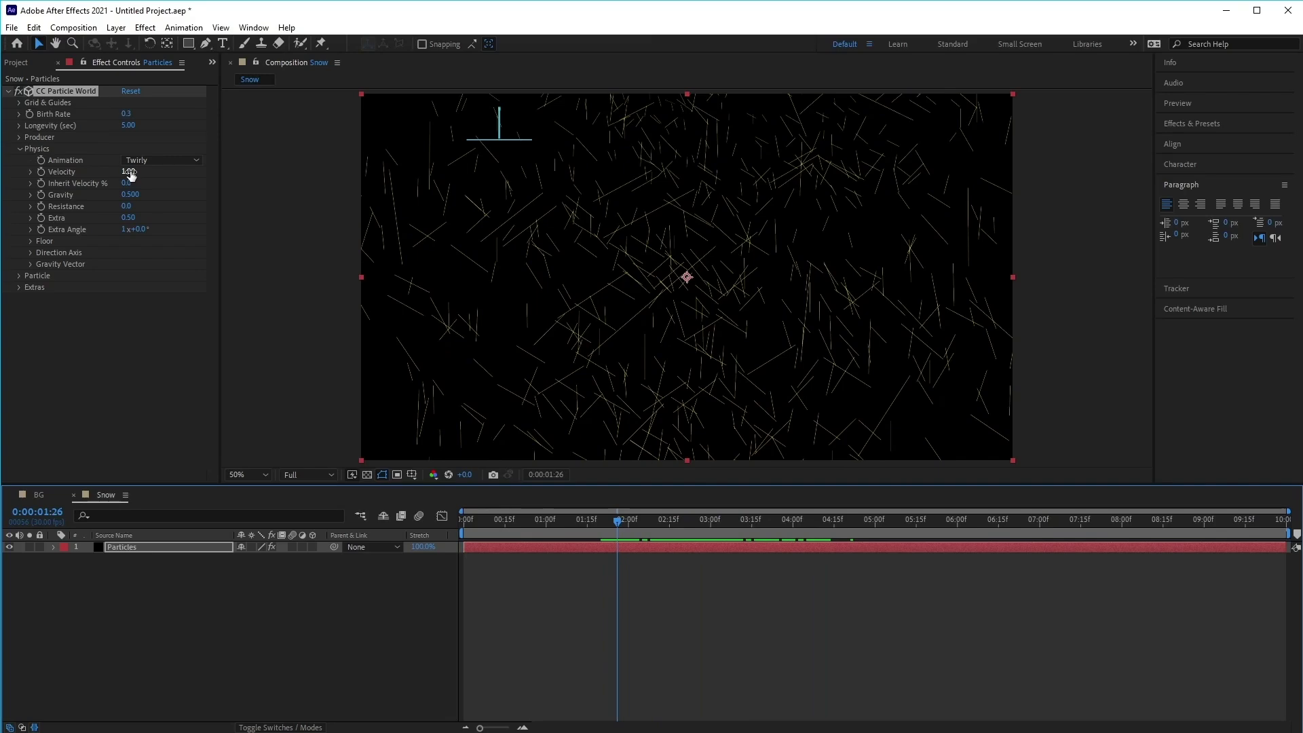
# Step: Set Gravity to 0.030 and Extra Angle to 1x+20.0°, then preview the drifting particles
pyautogui.moveTo(129, 173); pyautogui.dragTo(104, 181)
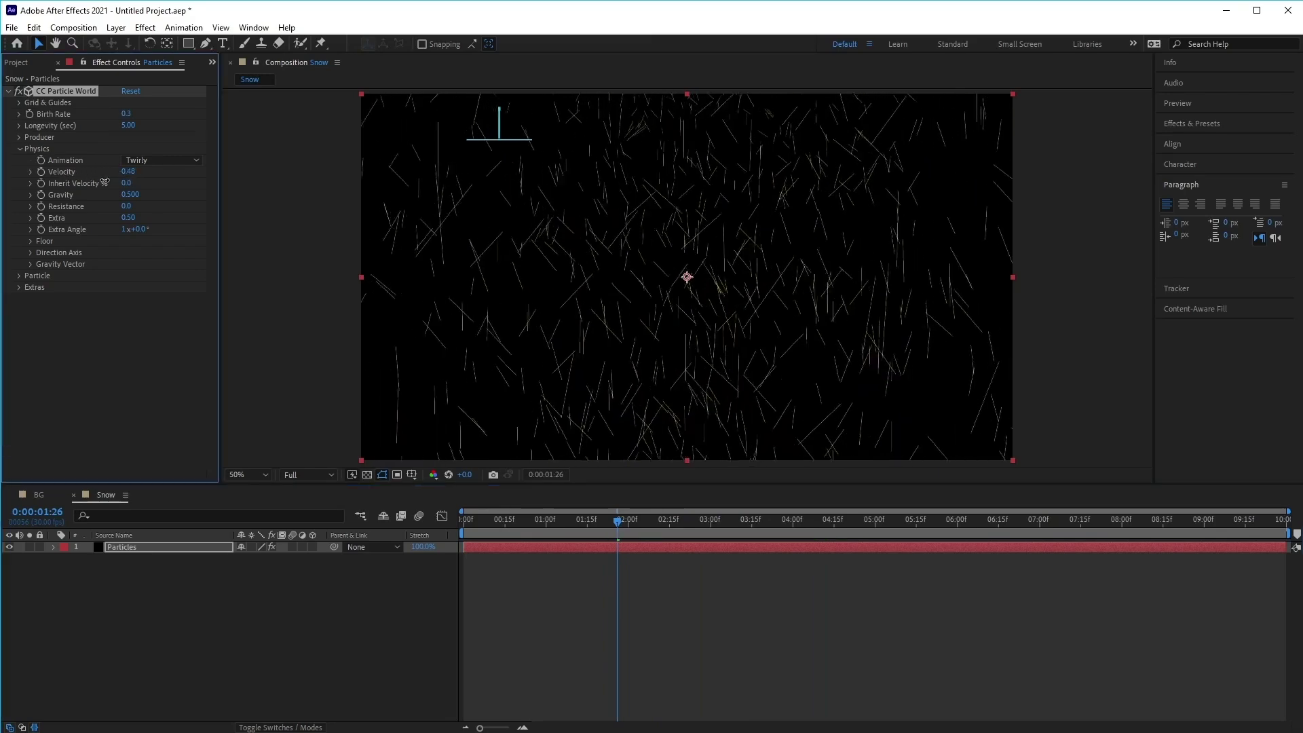
pyautogui.hotkey('ctrl', 'z')
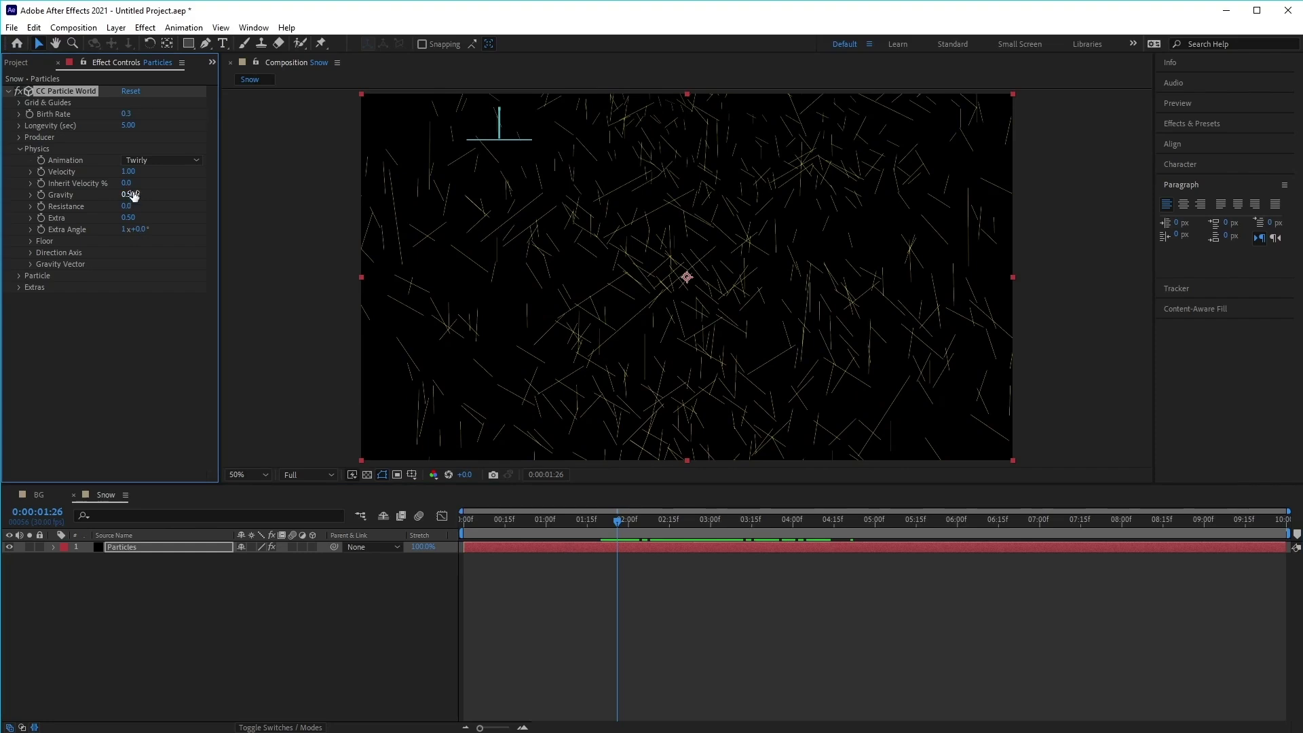
pyautogui.click(130, 195)
pyautogui.write('0.03')
pyautogui.press('Return')
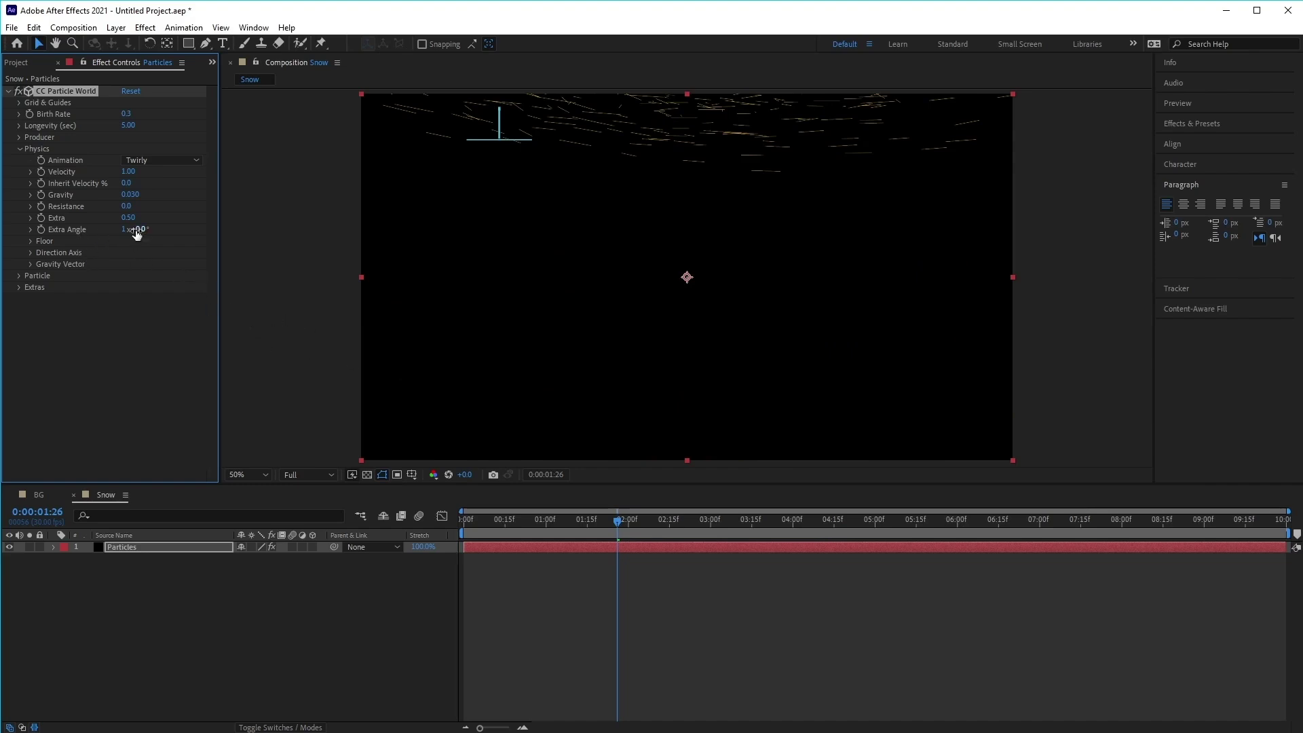
pyautogui.moveTo(137, 234)
pyautogui.mouseDown()
pyautogui.moveTo(293, 240)
pyautogui.moveTo(157, 232)
pyautogui.mouseUp()
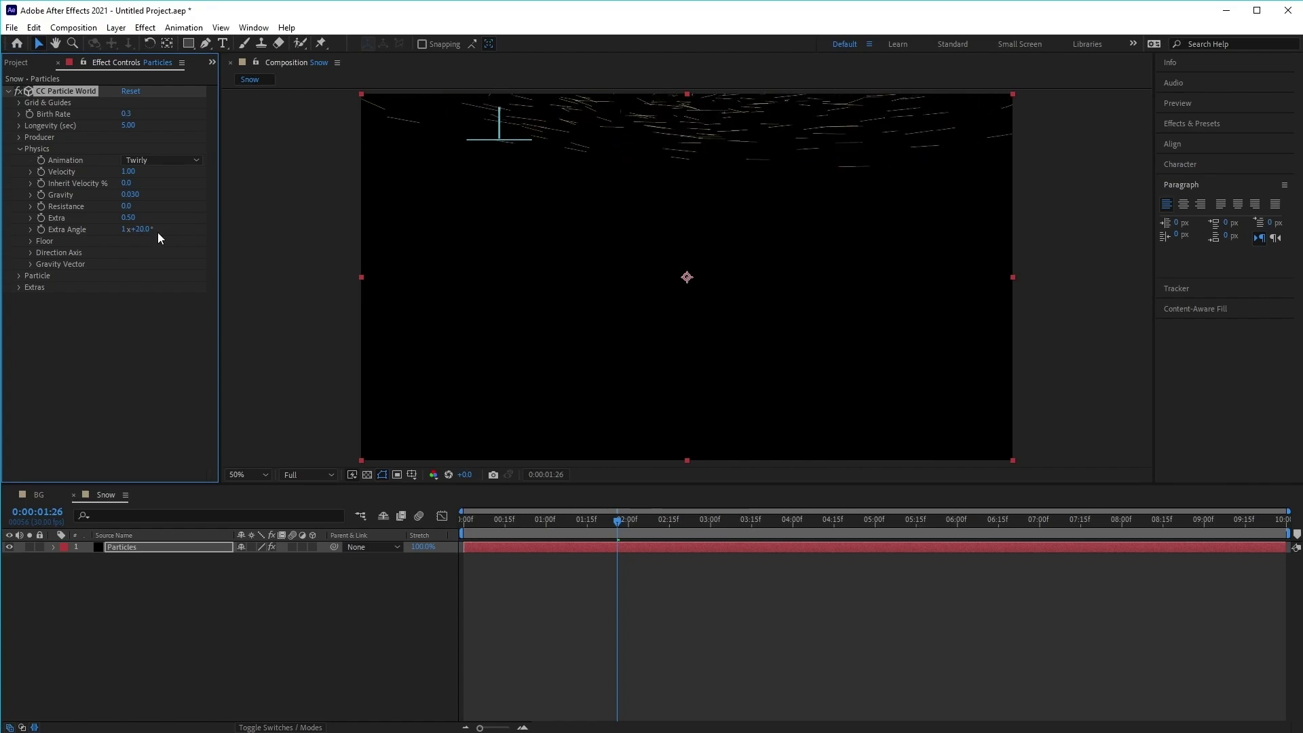
pyautogui.moveTo(598, 528); pyautogui.dragTo(921, 511)
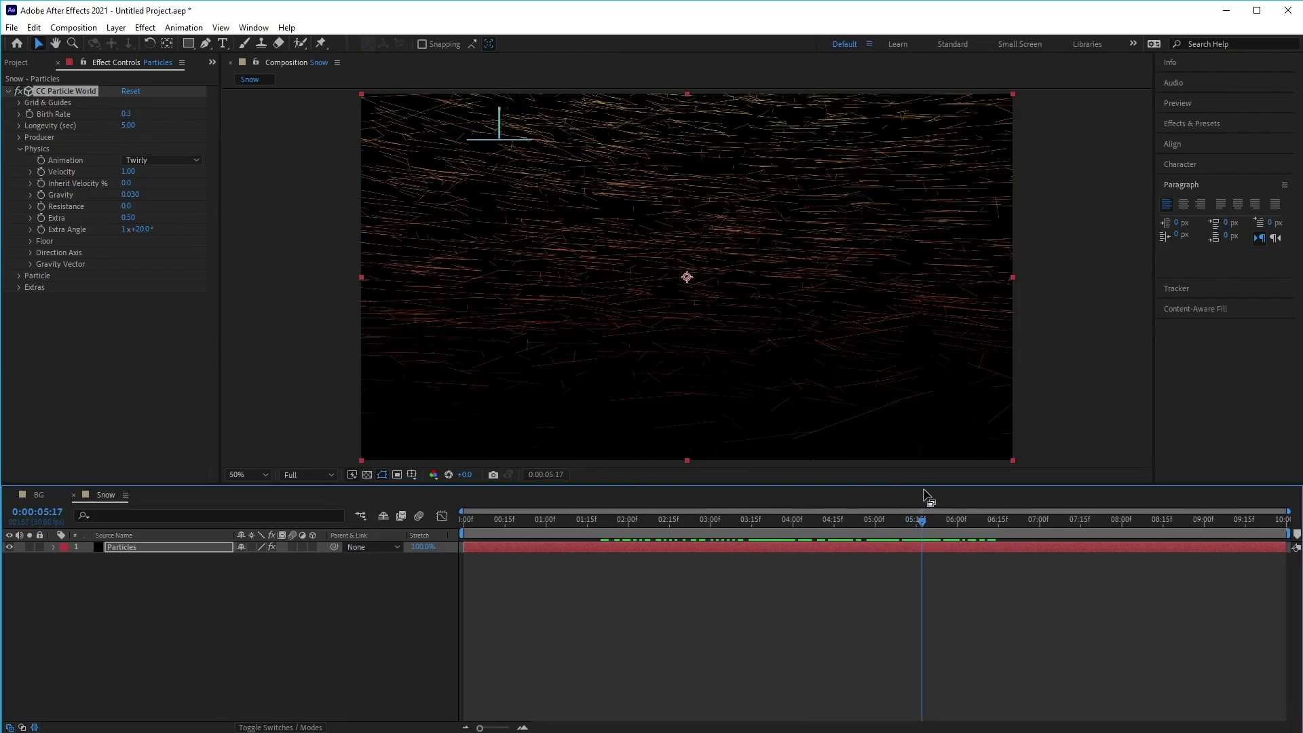
# Step: Collapse Physics and expand Particle in CC Particle World, keeping Particle Type at Line
pyautogui.click(26, 281)
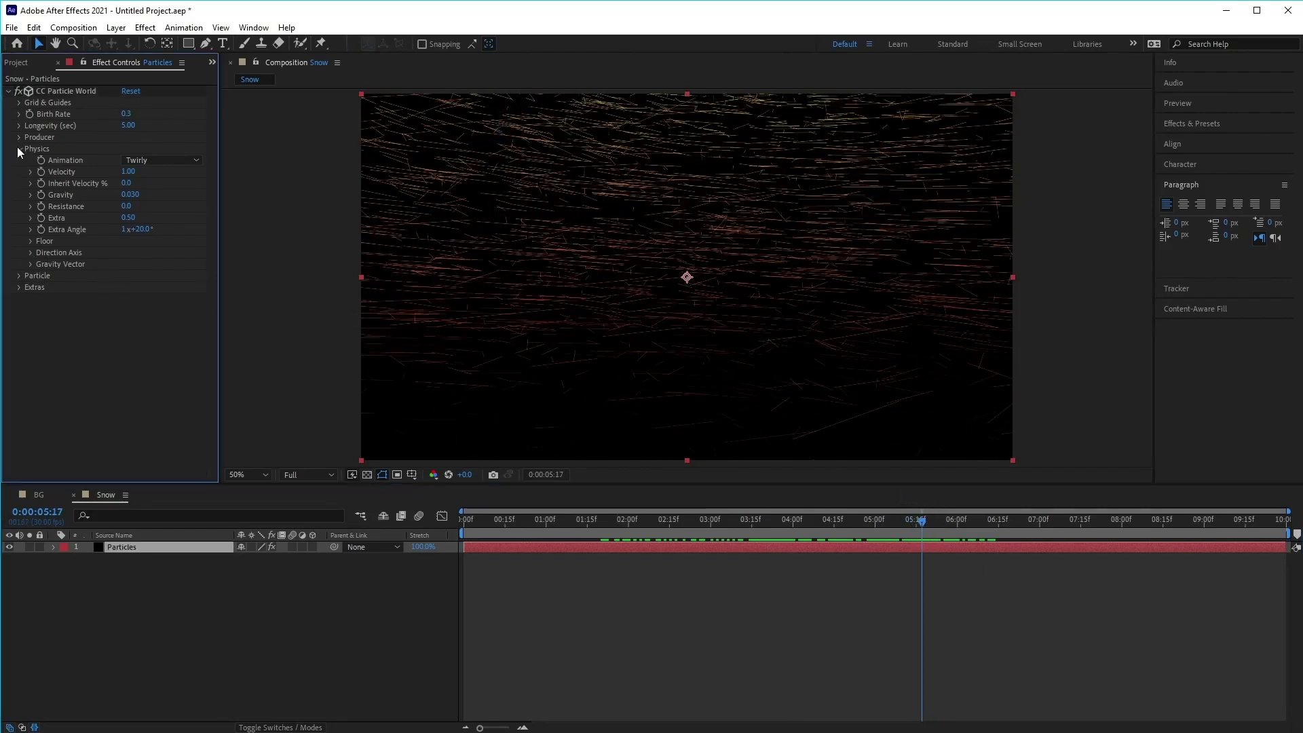
pyautogui.click(19, 148)
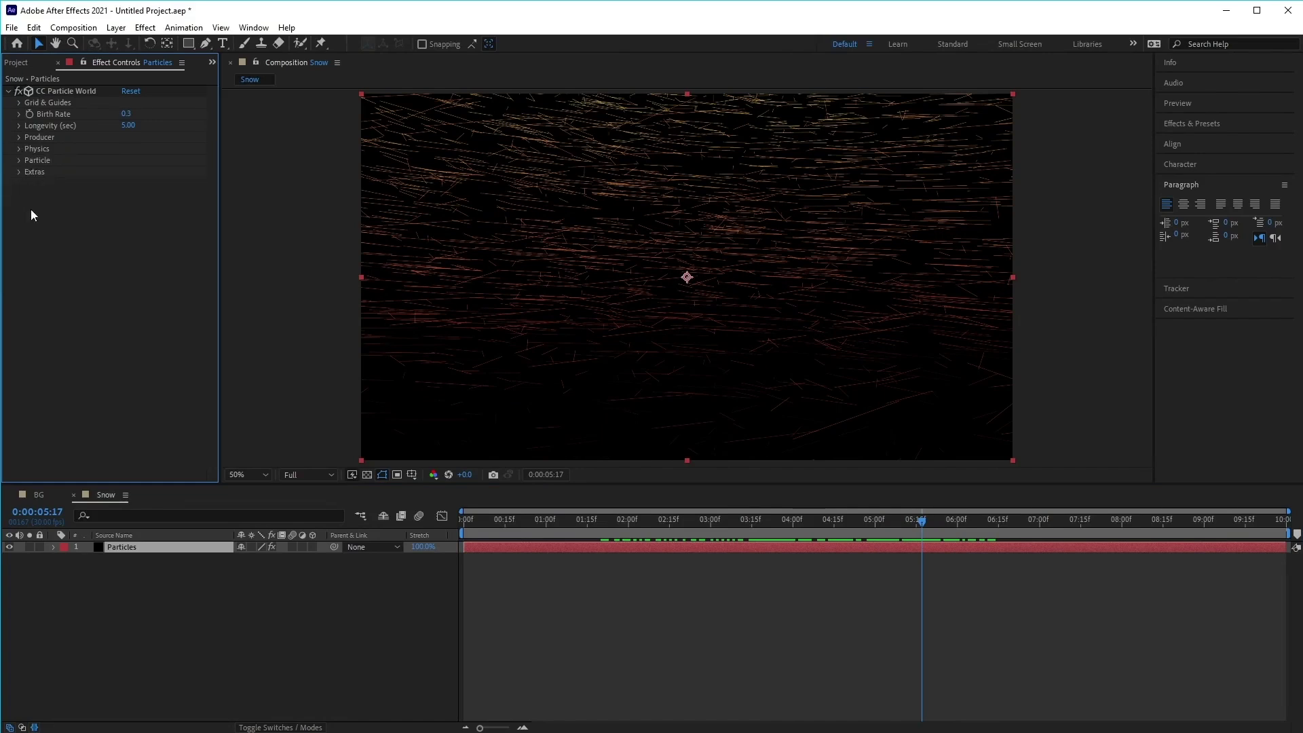
pyautogui.click(19, 160)
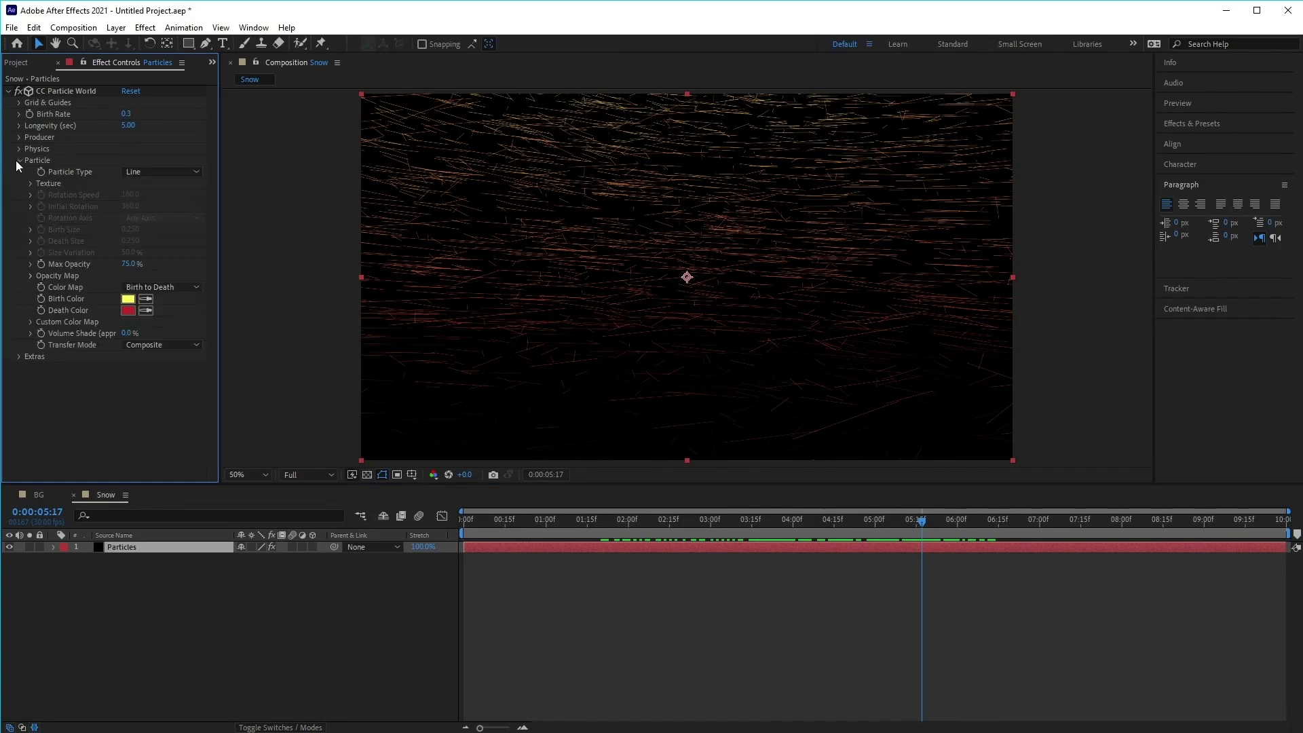
pyautogui.click(168, 174)
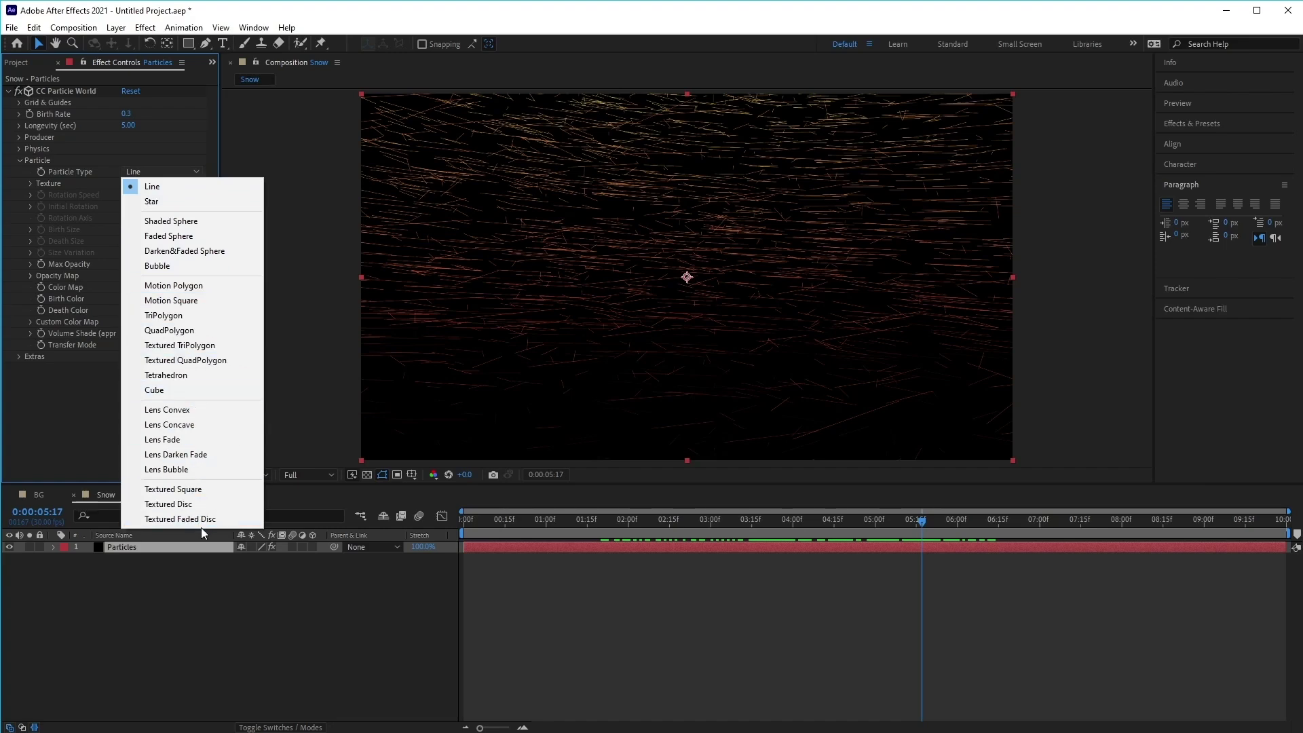
pyautogui.click(36, 149)
# Step: Create a new composition named 'Snowflake' with width and height of 40 px
pyautogui.click(92, 28)
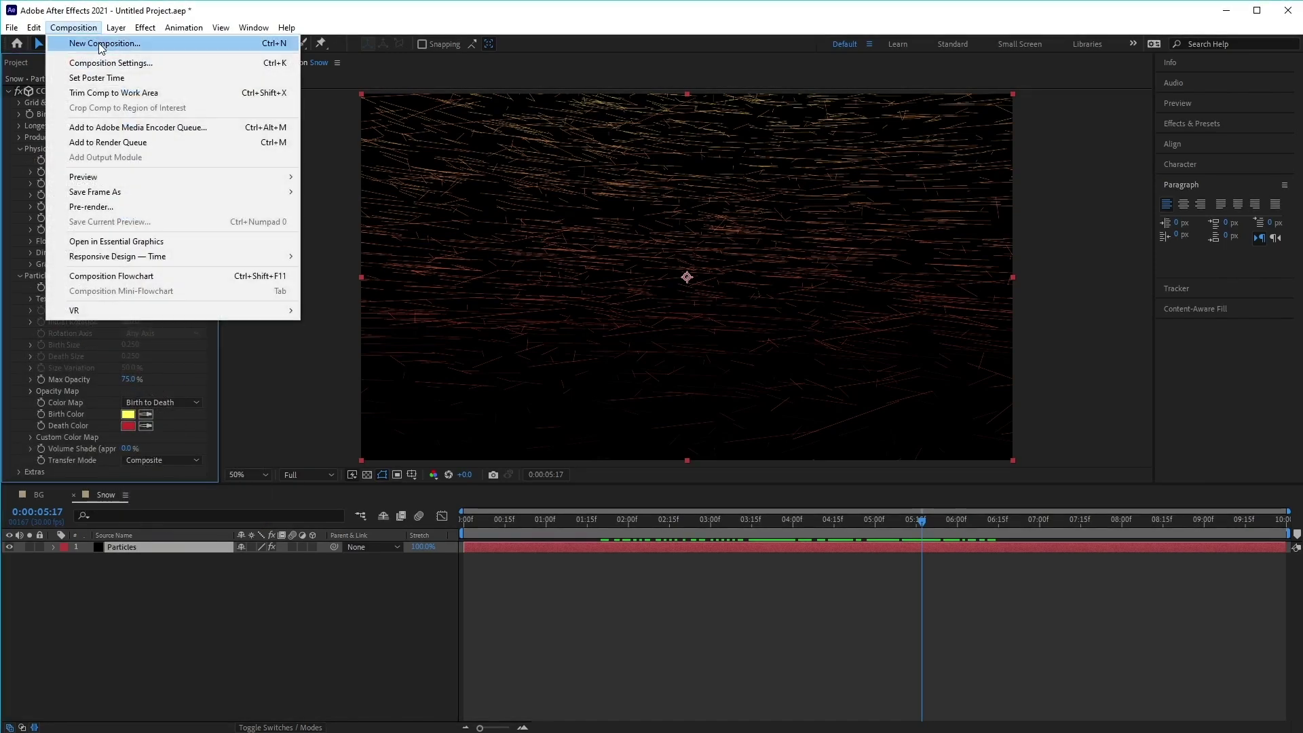
pyautogui.click(102, 42)
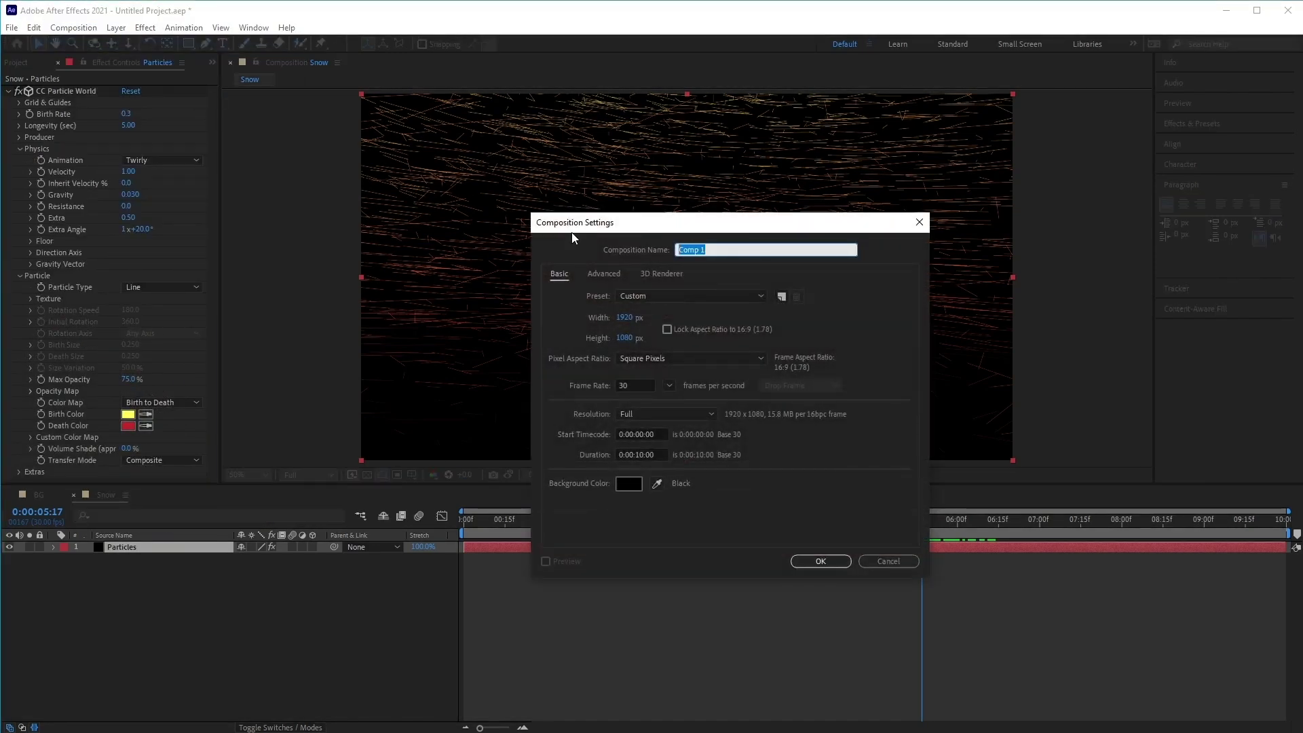
pyautogui.write('Snowflake')
pyautogui.click(631, 317)
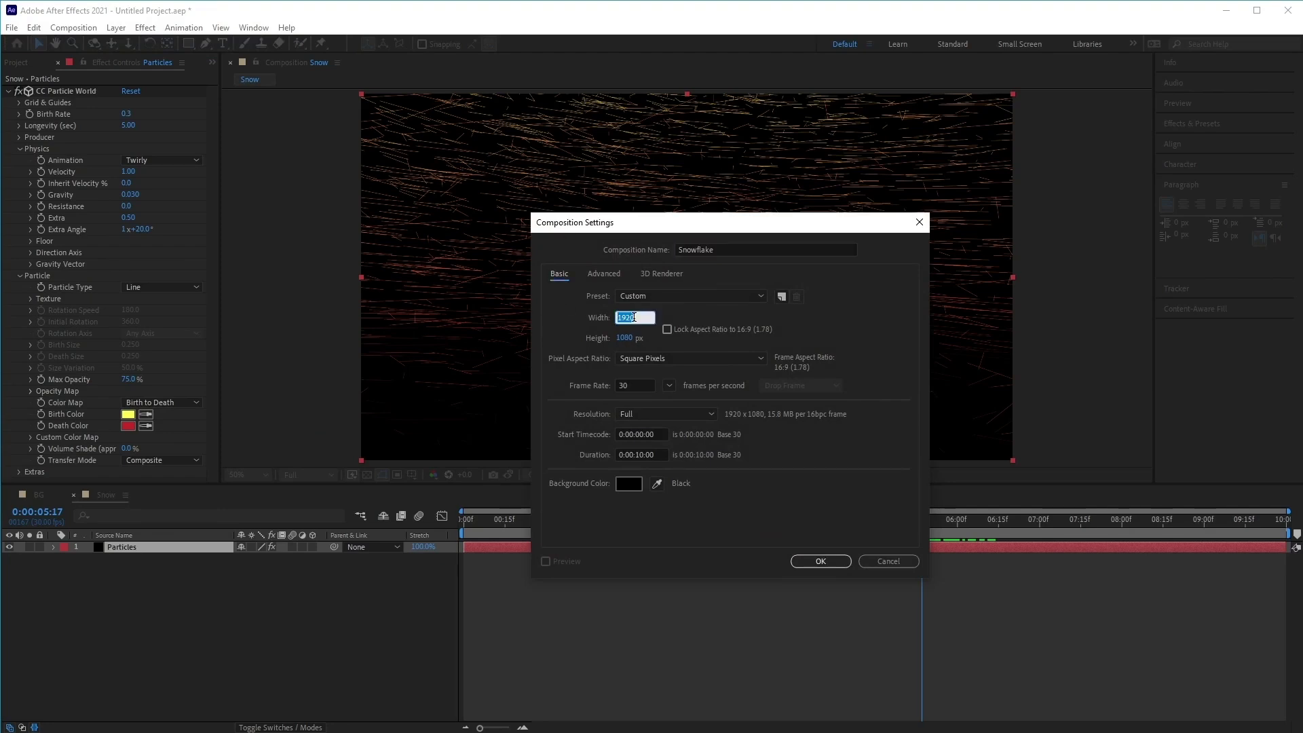
pyautogui.write('40')
pyautogui.press('Tab')
pyautogui.write('40')
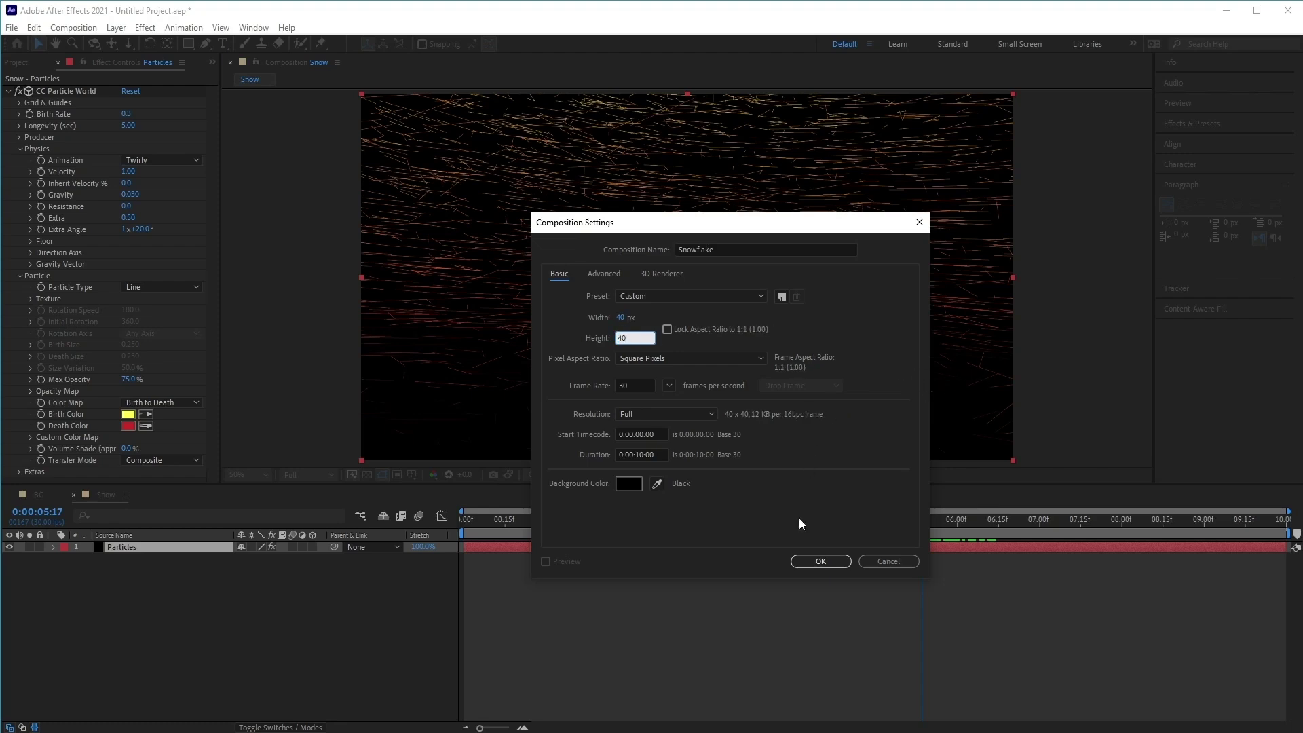
pyautogui.click(820, 561)
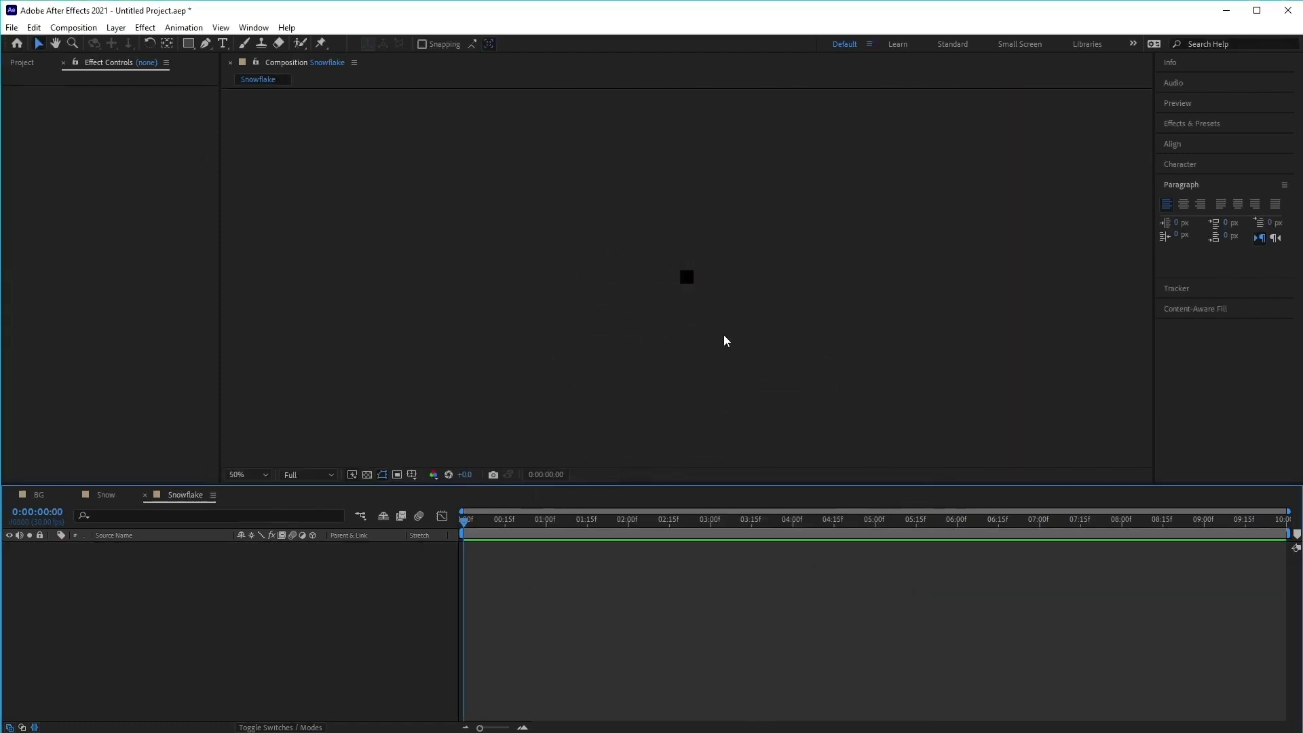
# Step: Zoom in on the Snowflake comp, add a new shape layer, and give it an Ellipse path
pyautogui.press('.')
pyautogui.press('.')
pyautogui.press('.')
pyautogui.press('.')
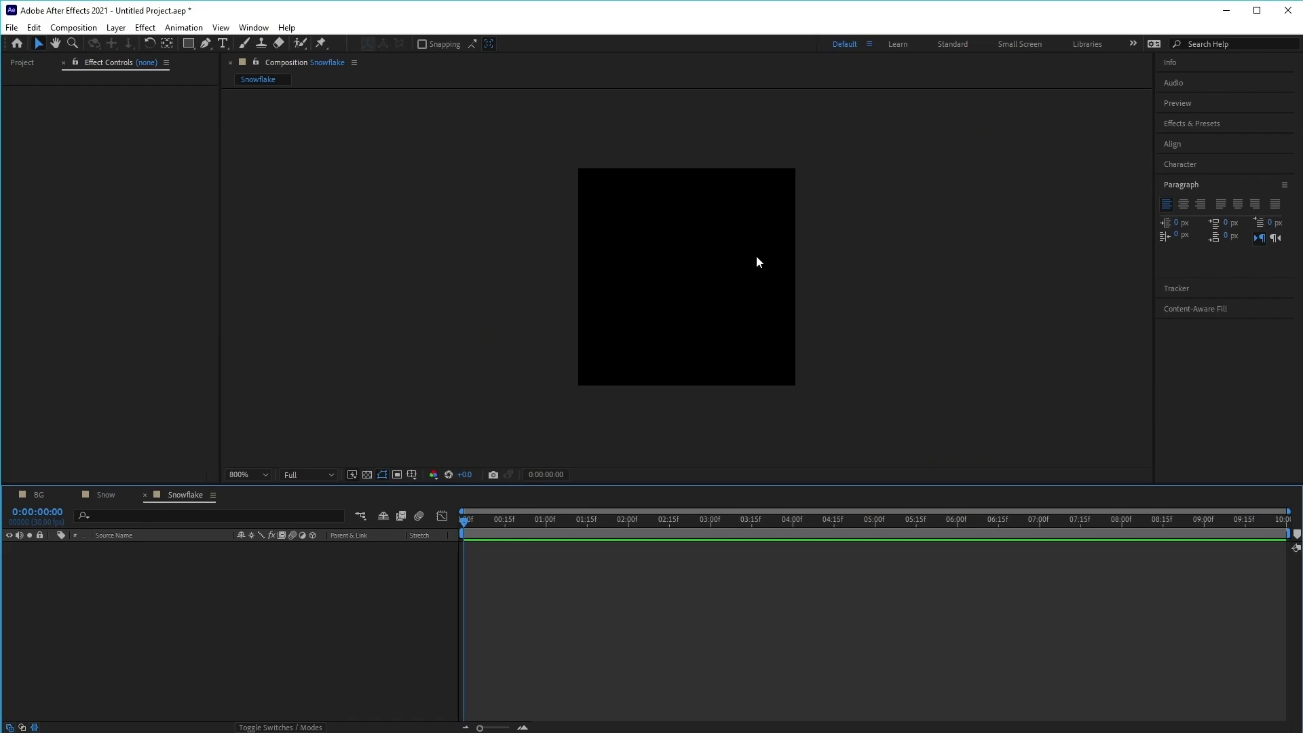
pyautogui.click(128, 31)
pyautogui.moveTo(129, 43)
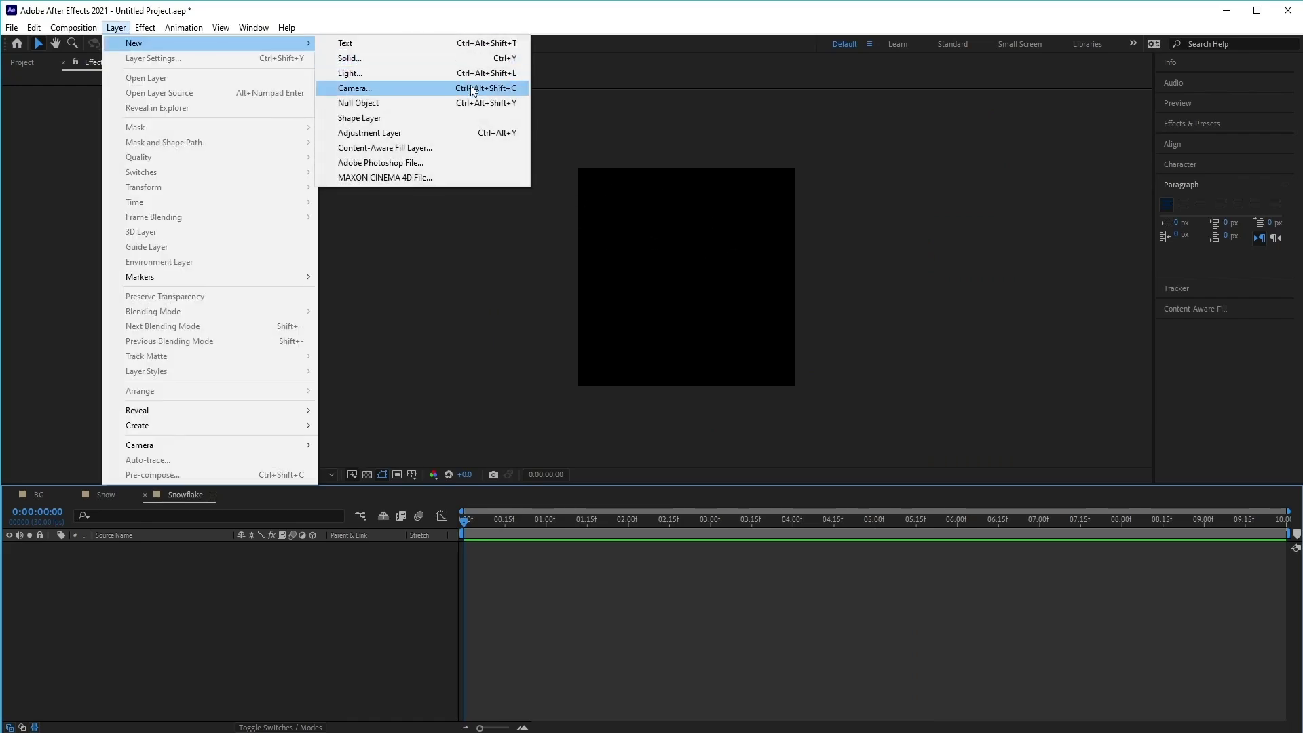
pyautogui.click(468, 117)
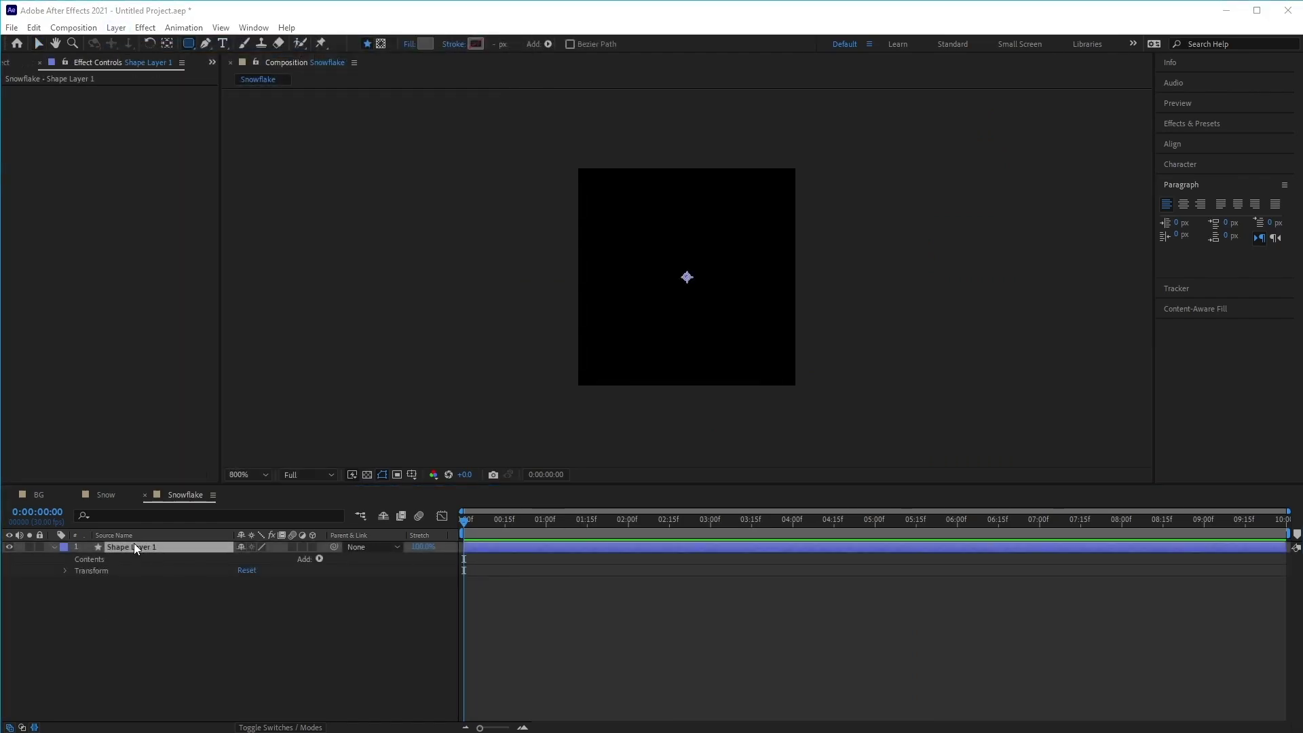
pyautogui.click(320, 559)
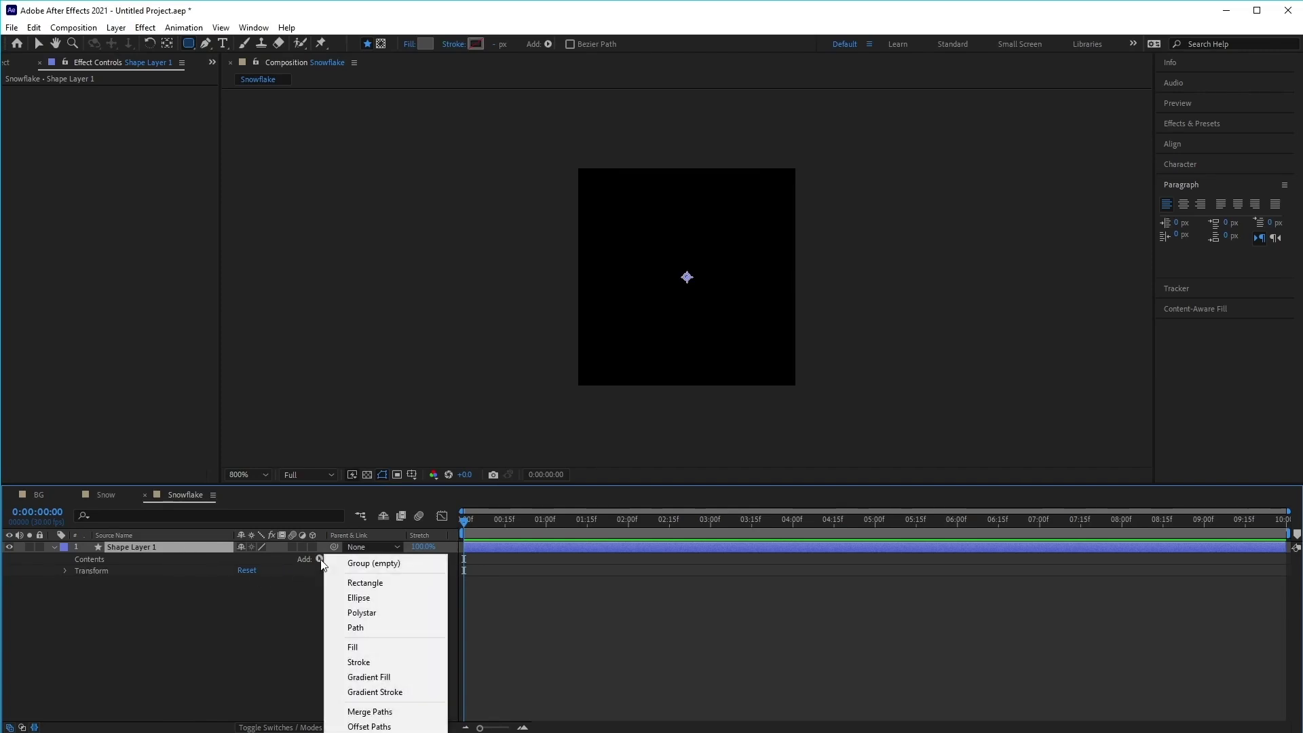
pyautogui.click(373, 598)
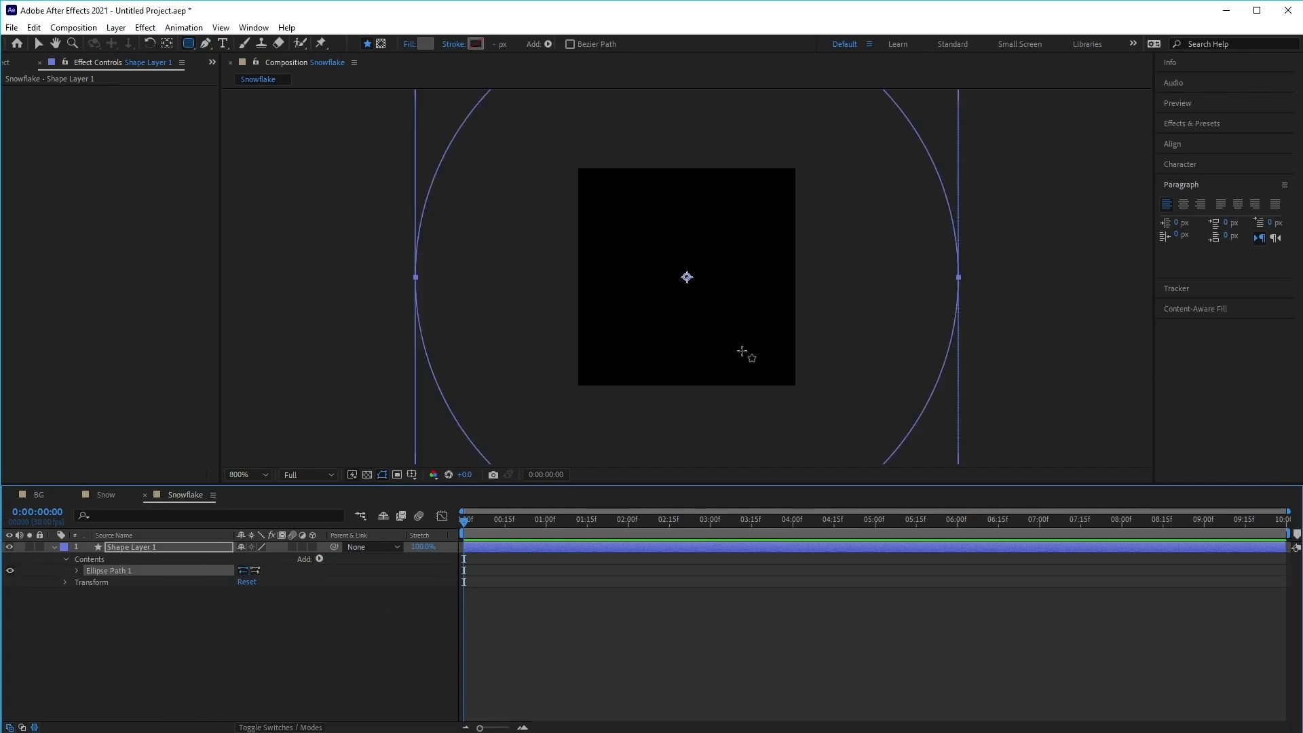
# Step: Add a Fill to Shape Layer 1 and set its colour to white (FFFFFF)
pyautogui.click(320, 559)
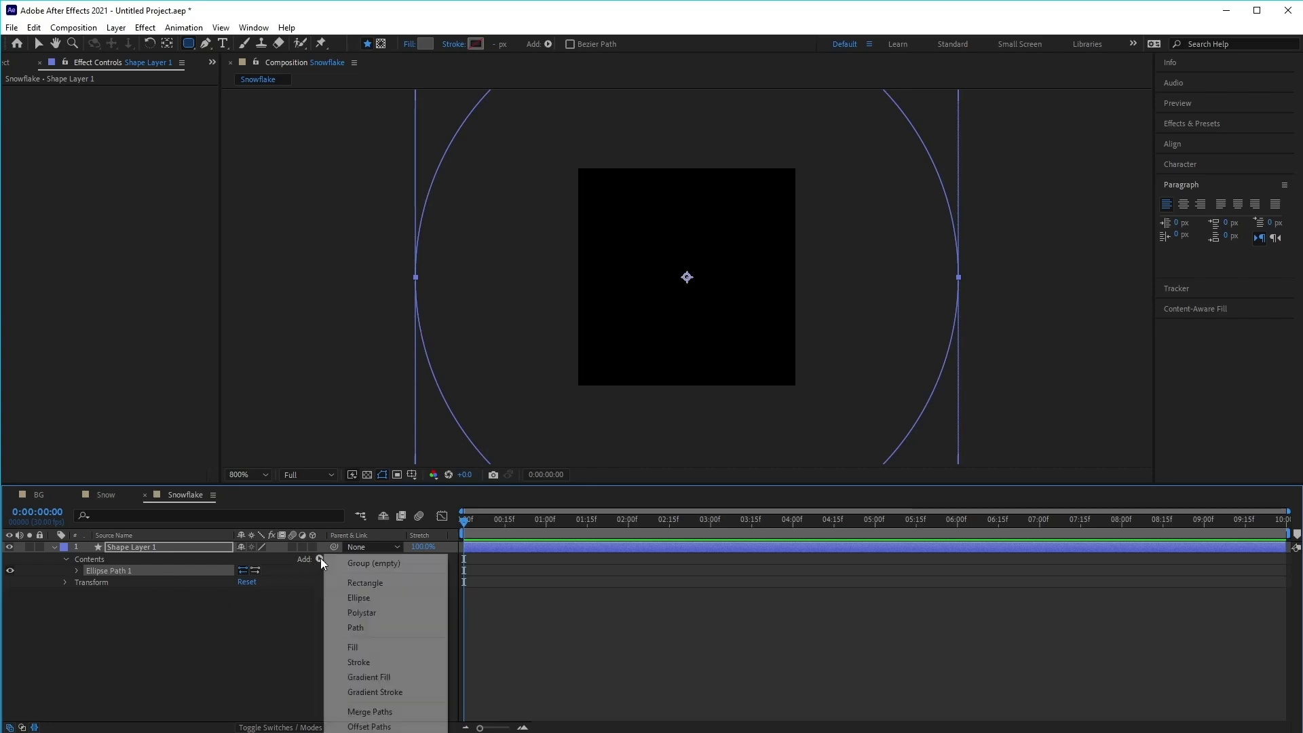
pyautogui.click(376, 648)
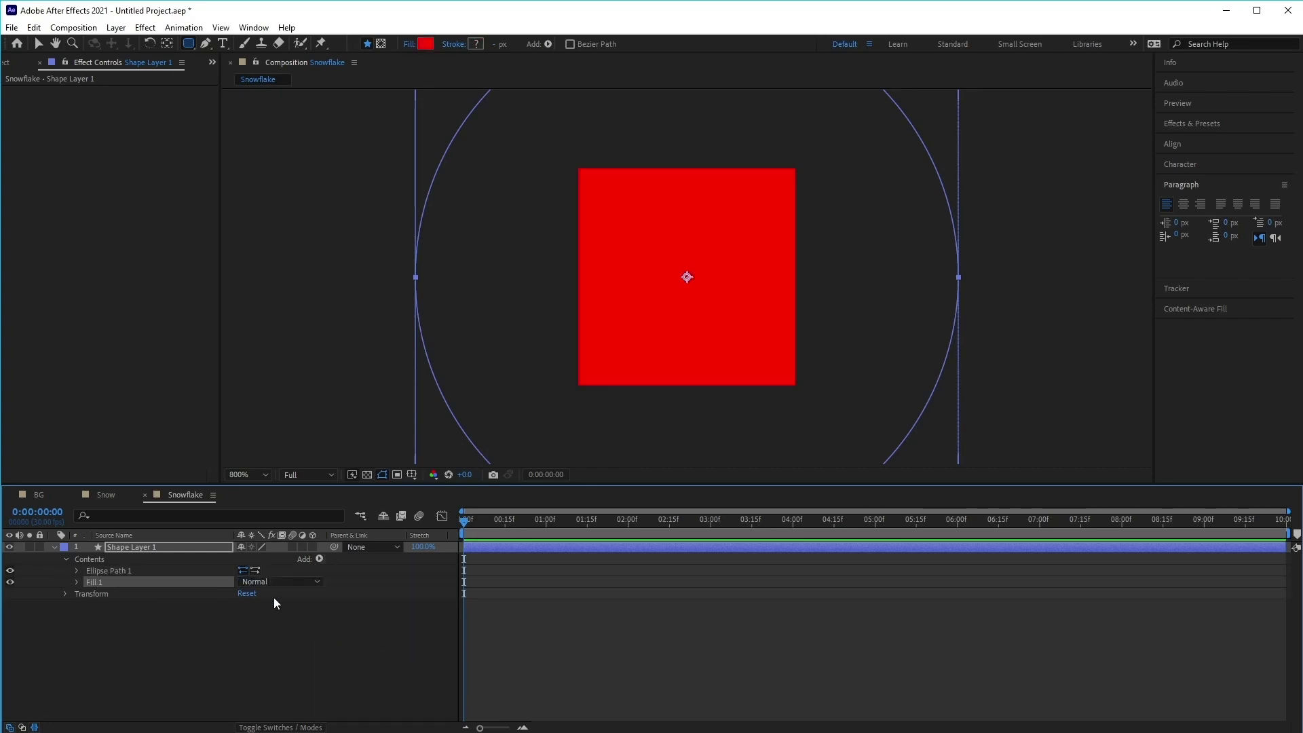
pyautogui.click(82, 584)
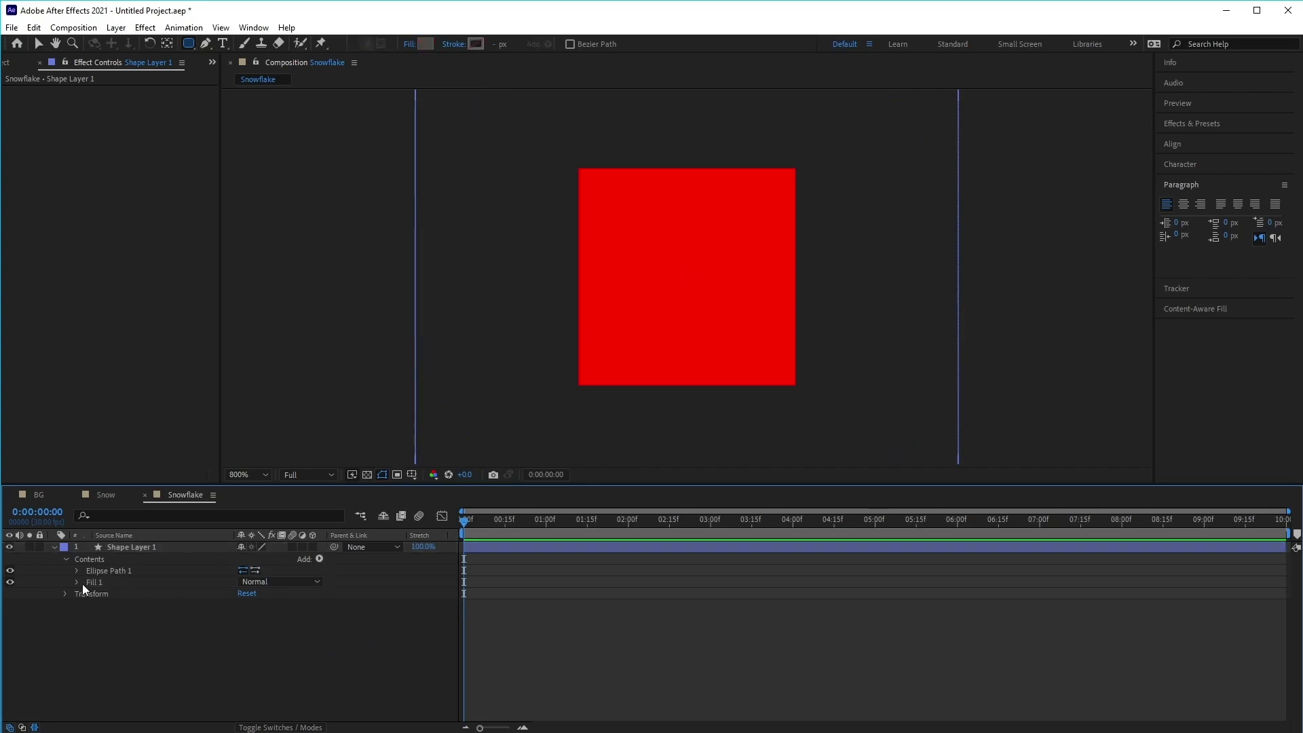
pyautogui.click(244, 617)
pyautogui.moveTo(296, 556); pyautogui.dragTo(145, 456)
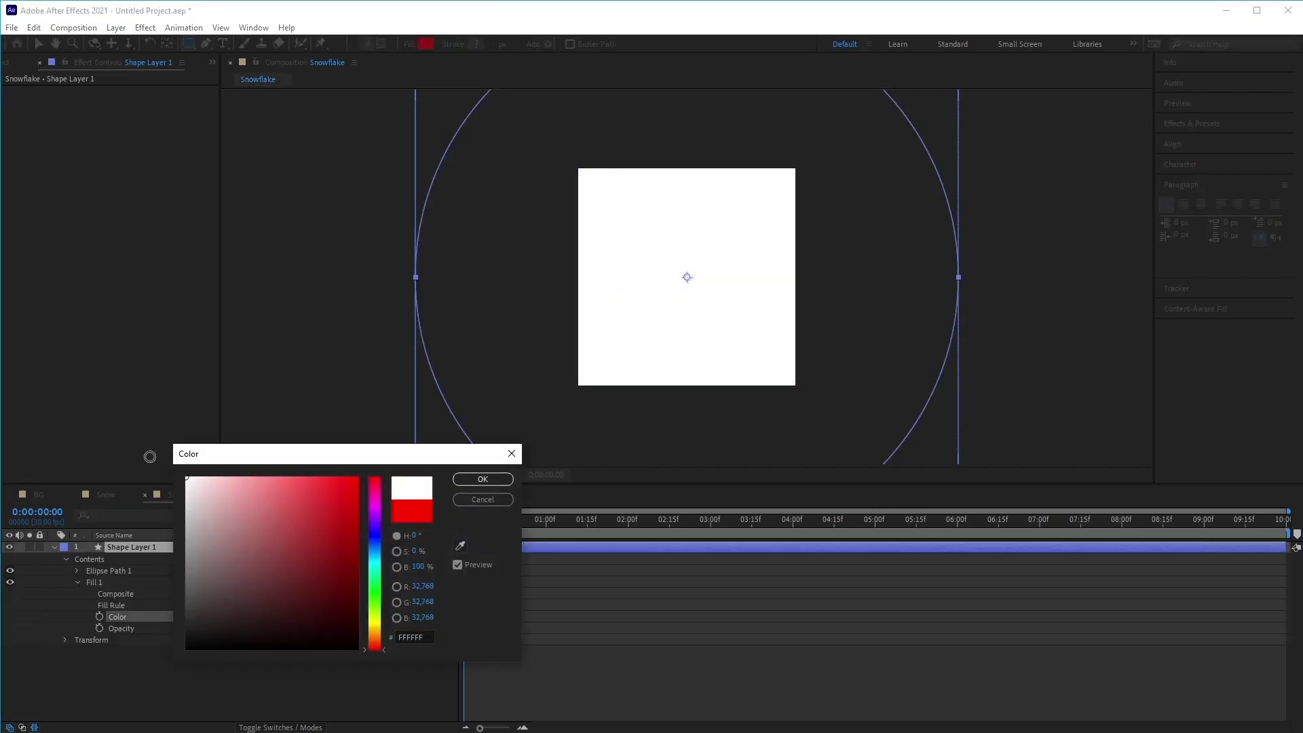
pyautogui.click(483, 480)
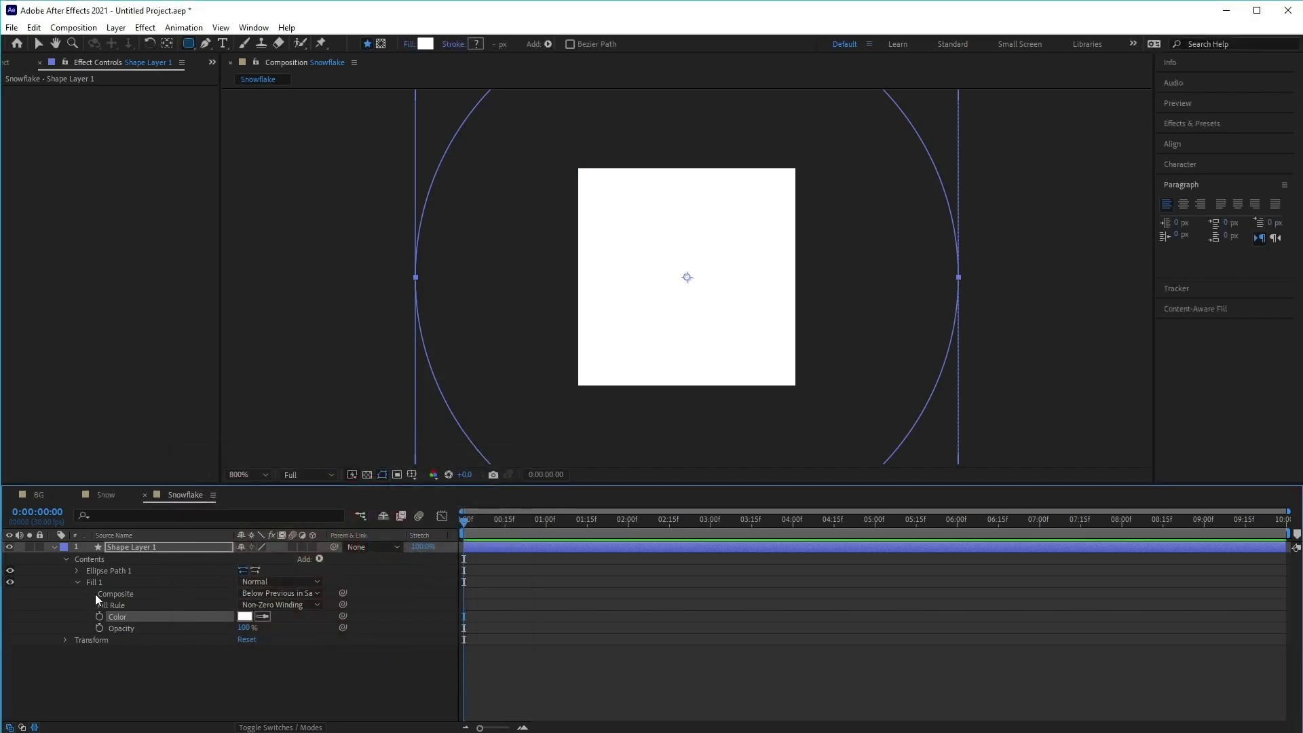
pyautogui.click(78, 581)
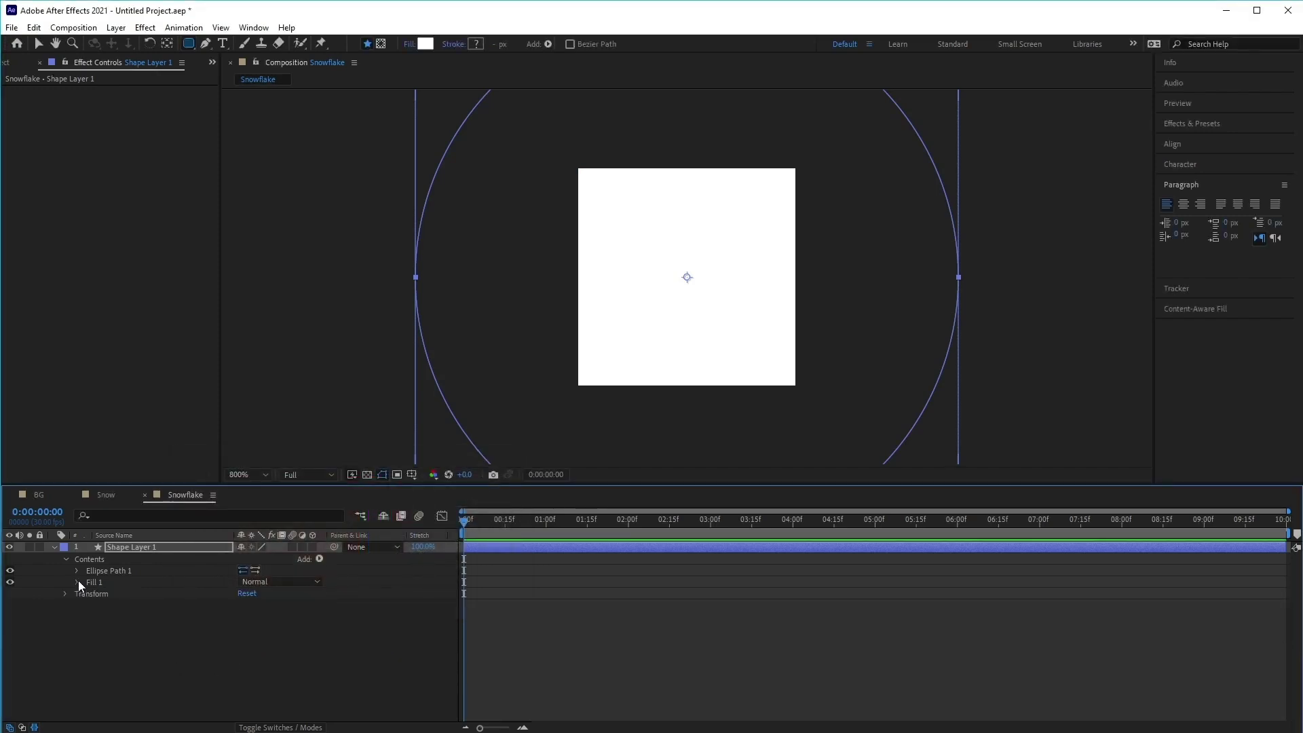
# Step: Shrink Ellipse Path 1's size to 27 × 27
pyautogui.click(65, 594)
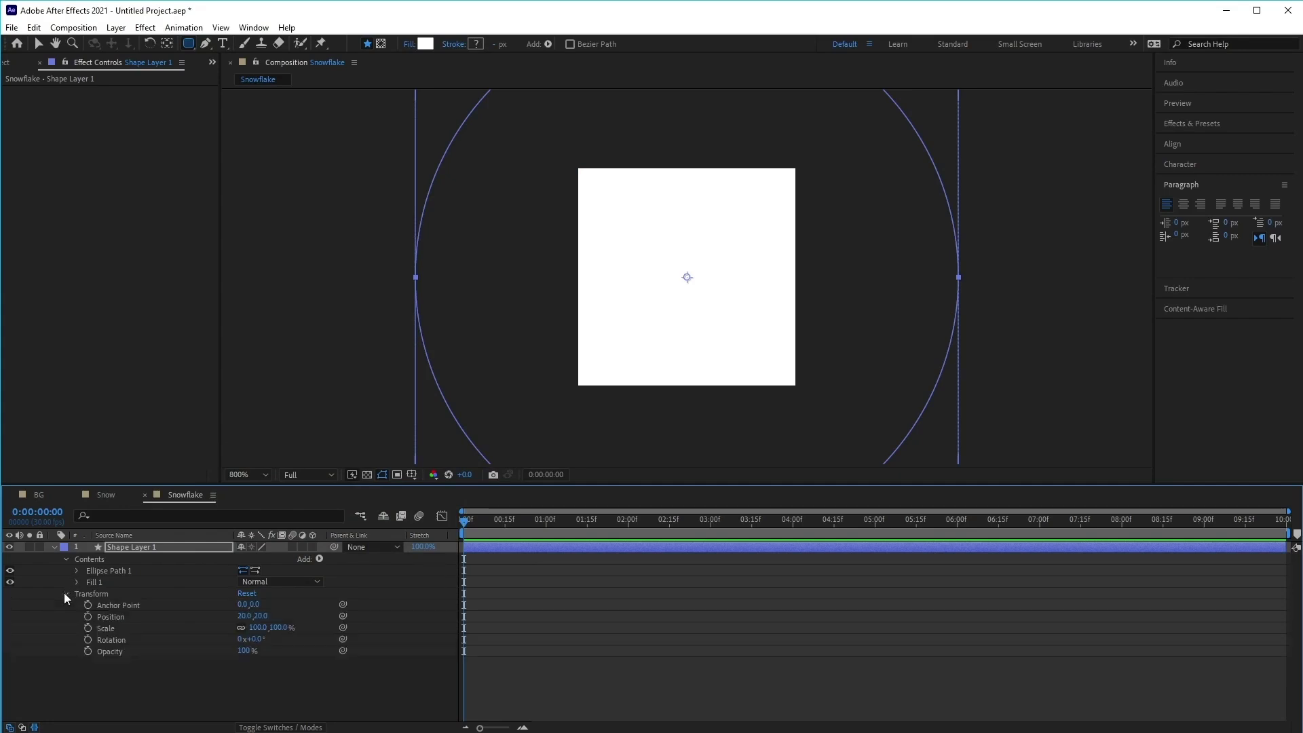
pyautogui.click(77, 570)
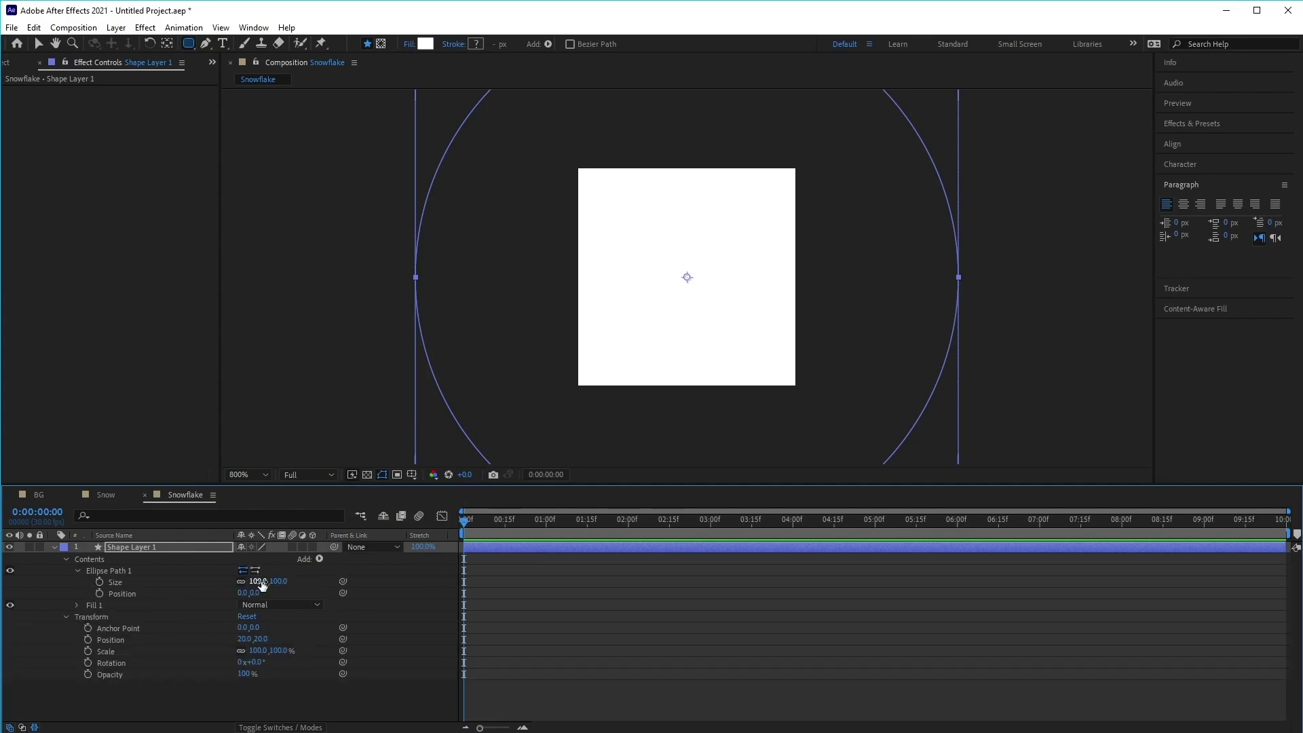
pyautogui.moveTo(262, 585); pyautogui.dragTo(212, 582)
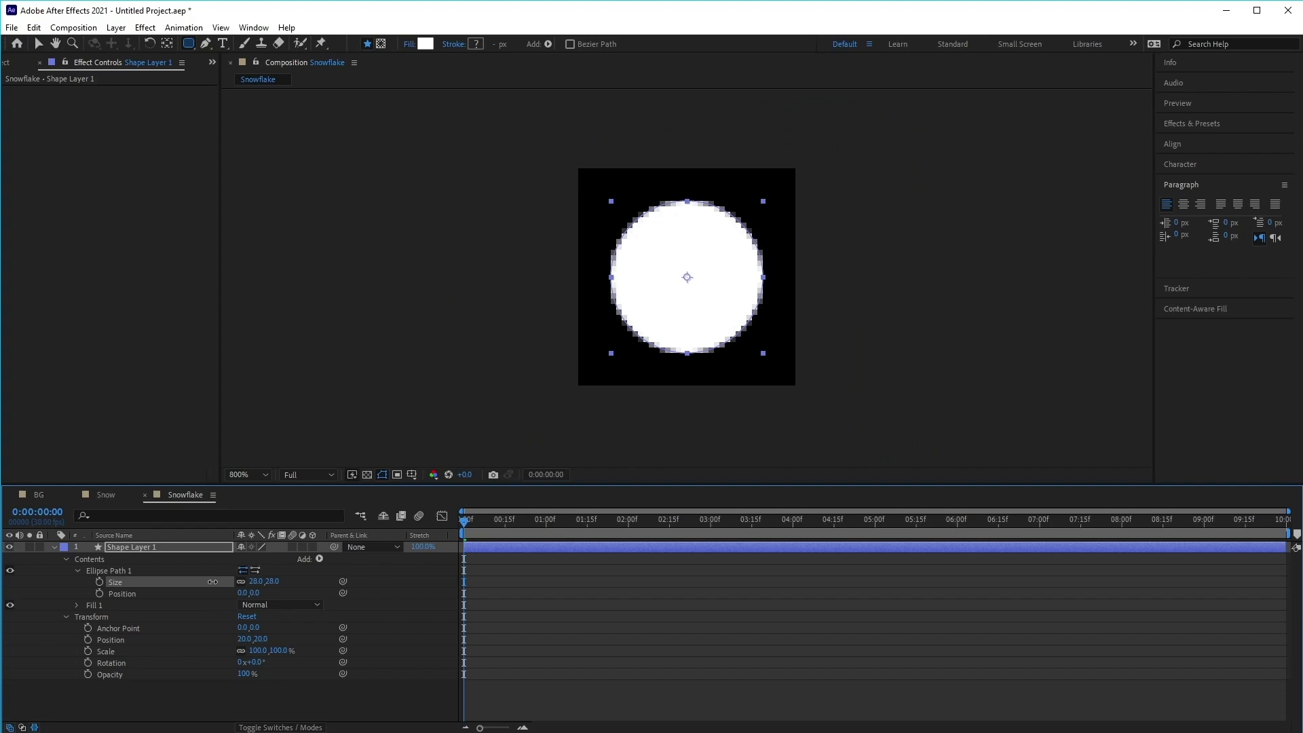
pyautogui.moveTo(213, 581); pyautogui.dragTo(212, 582)
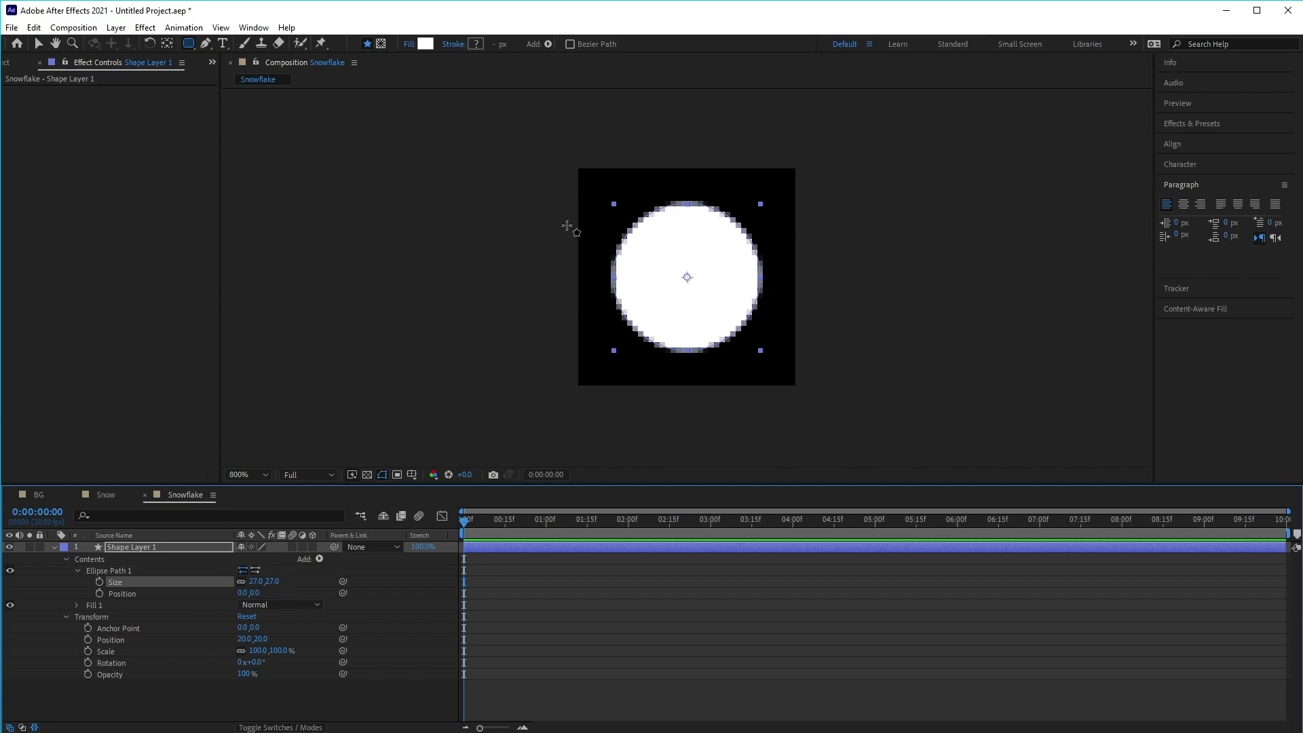
# Step: Add Wiggle Paths to Shape Layer 1's contents, resizing the timeline and viewer panels
pyautogui.click(321, 558)
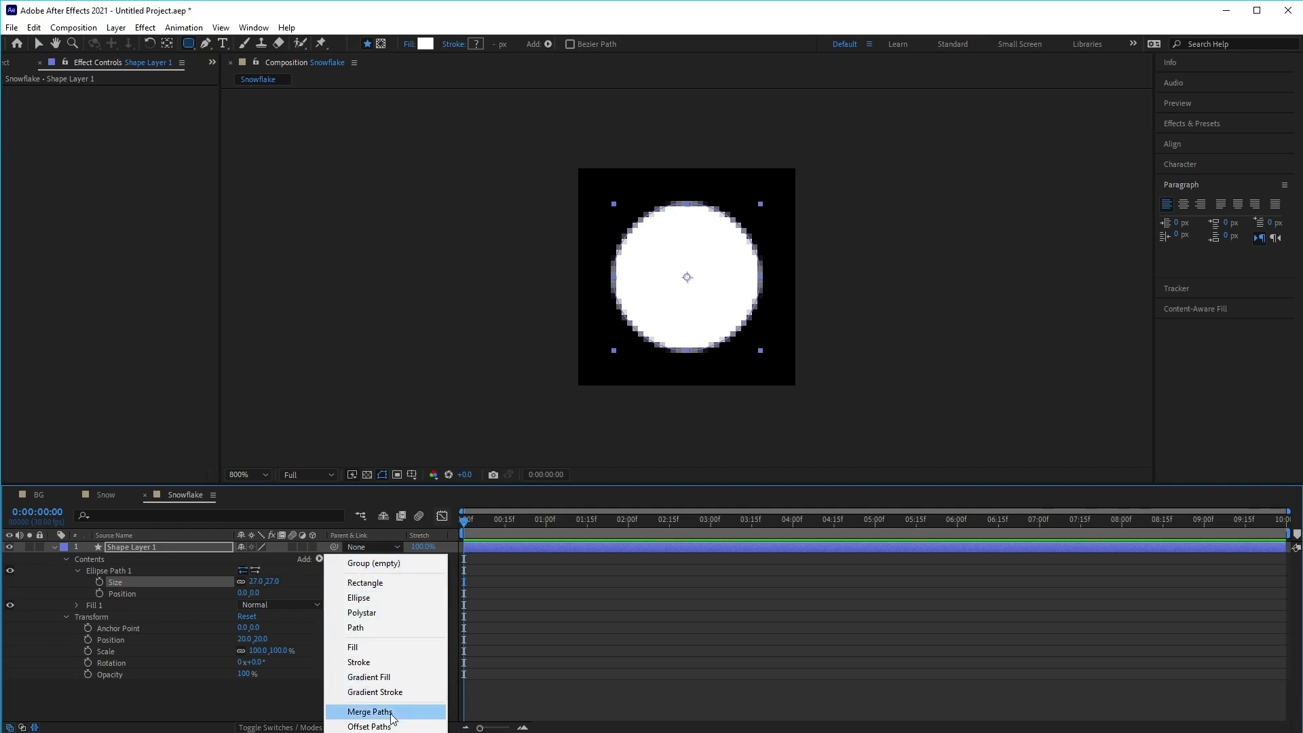
pyautogui.click(690, 486)
pyautogui.moveTo(691, 486); pyautogui.dragTo(730, 288)
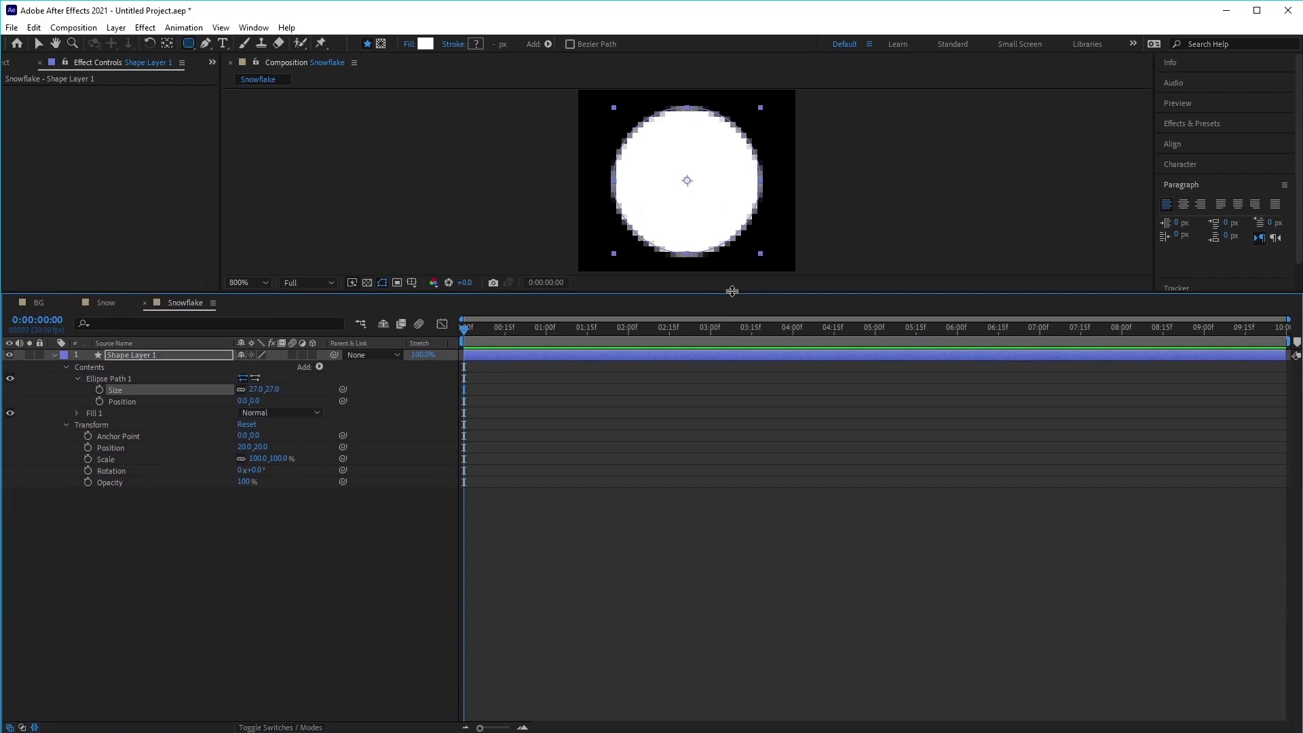
pyautogui.click(319, 364)
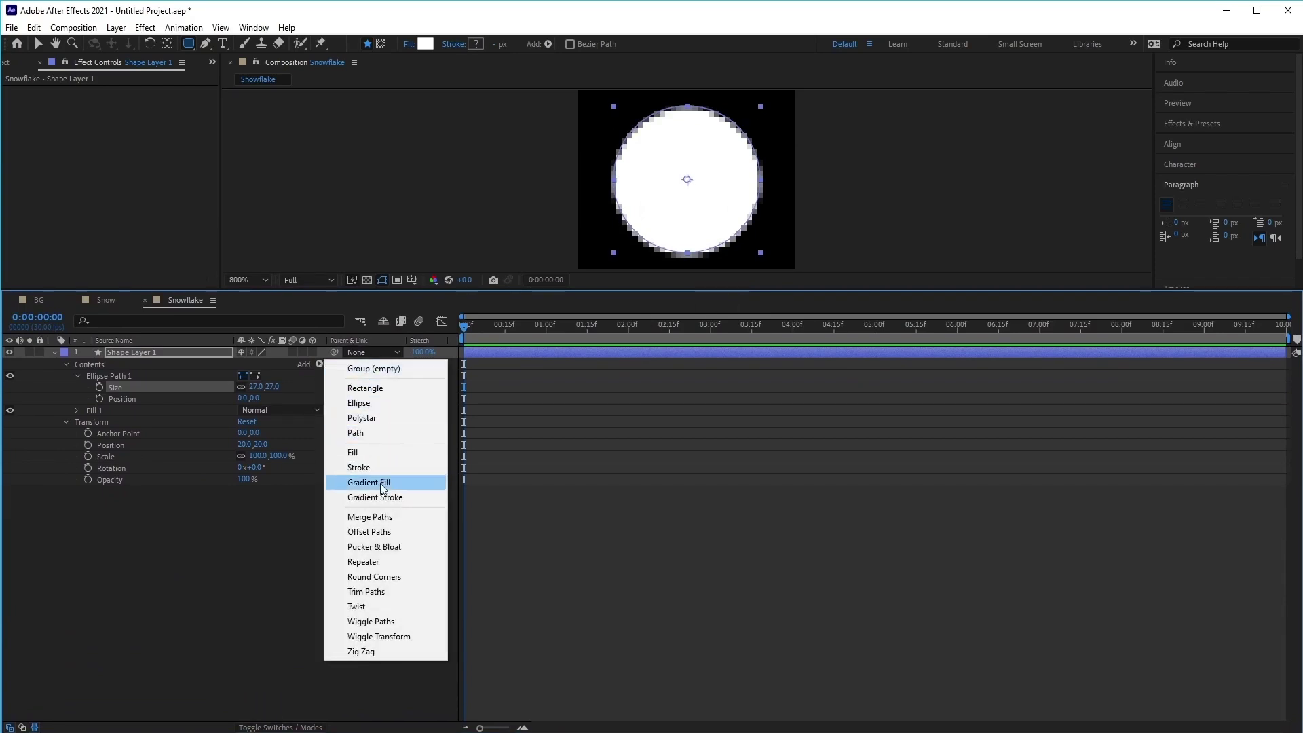
pyautogui.click(401, 623)
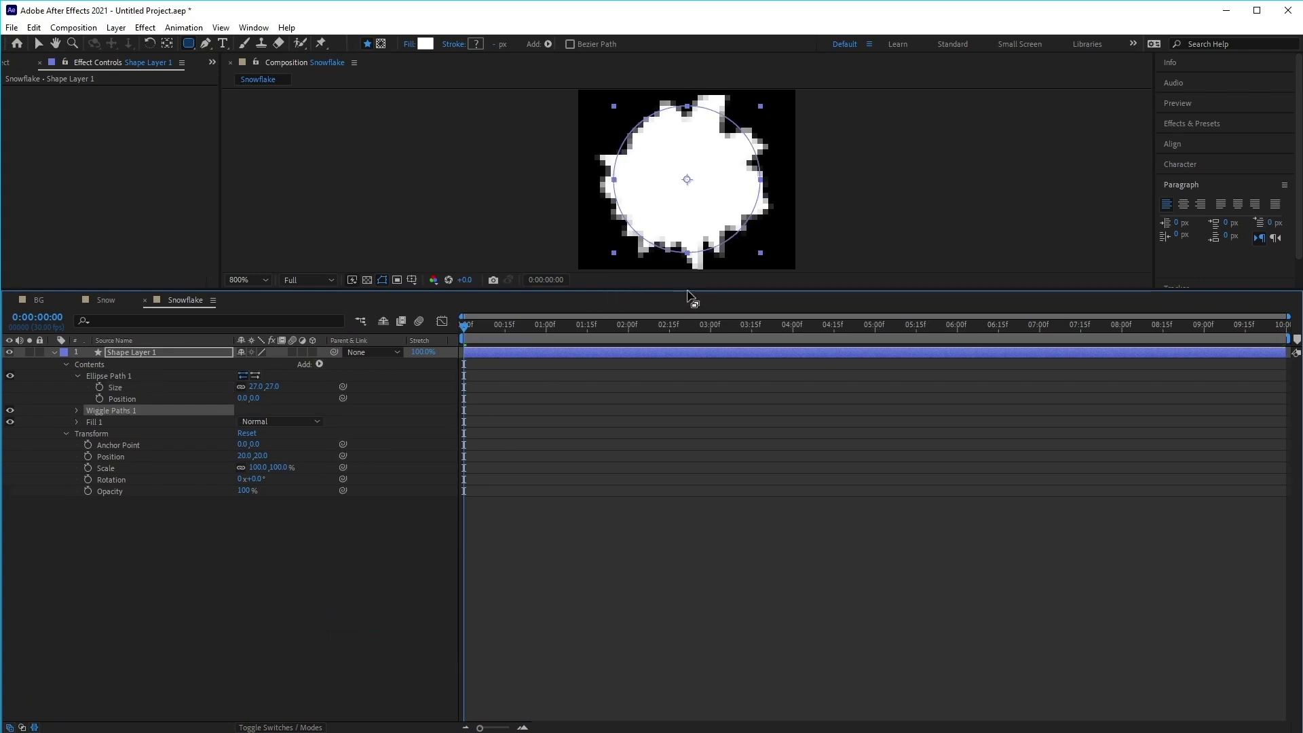
pyautogui.moveTo(688, 294); pyautogui.dragTo(685, 396)
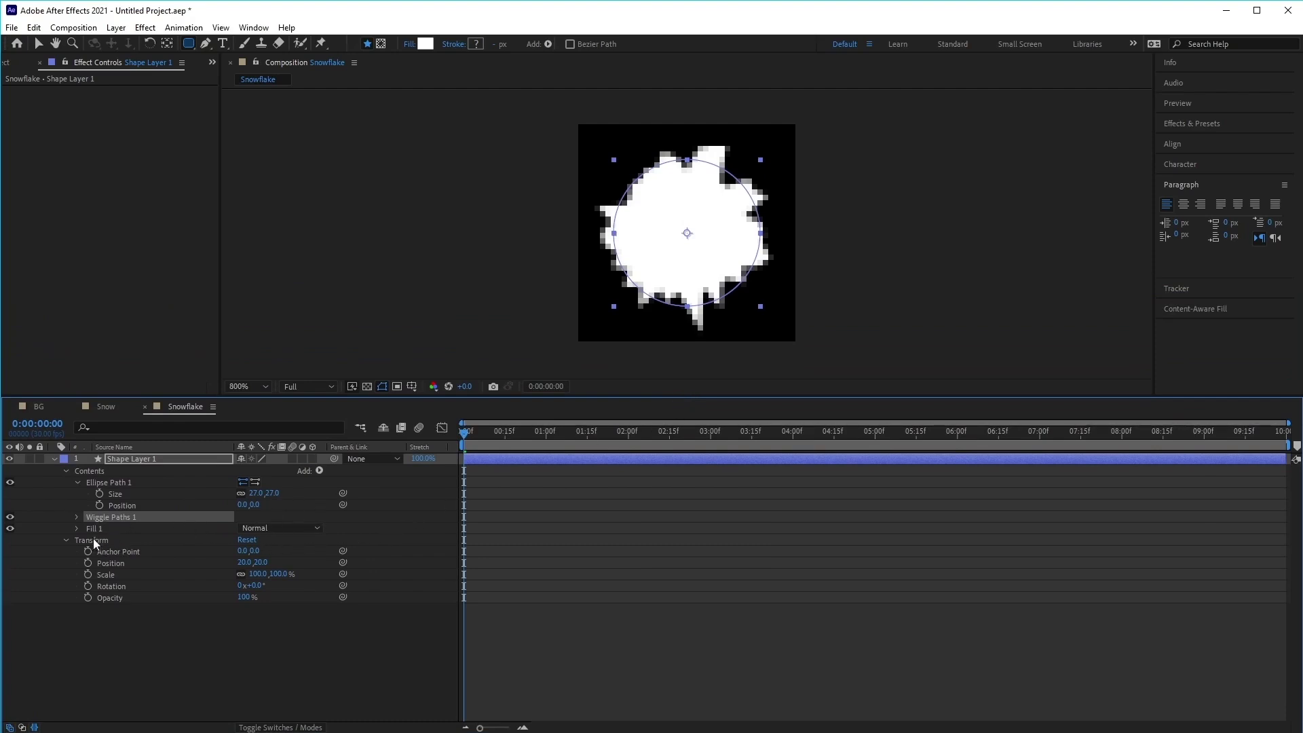
# Step: Set Wiggle Paths 1 to Smooth points, Size 17, Detail 3, 0.2 wiggles/second, then check frame 0:00:02:17
pyautogui.click(76, 517)
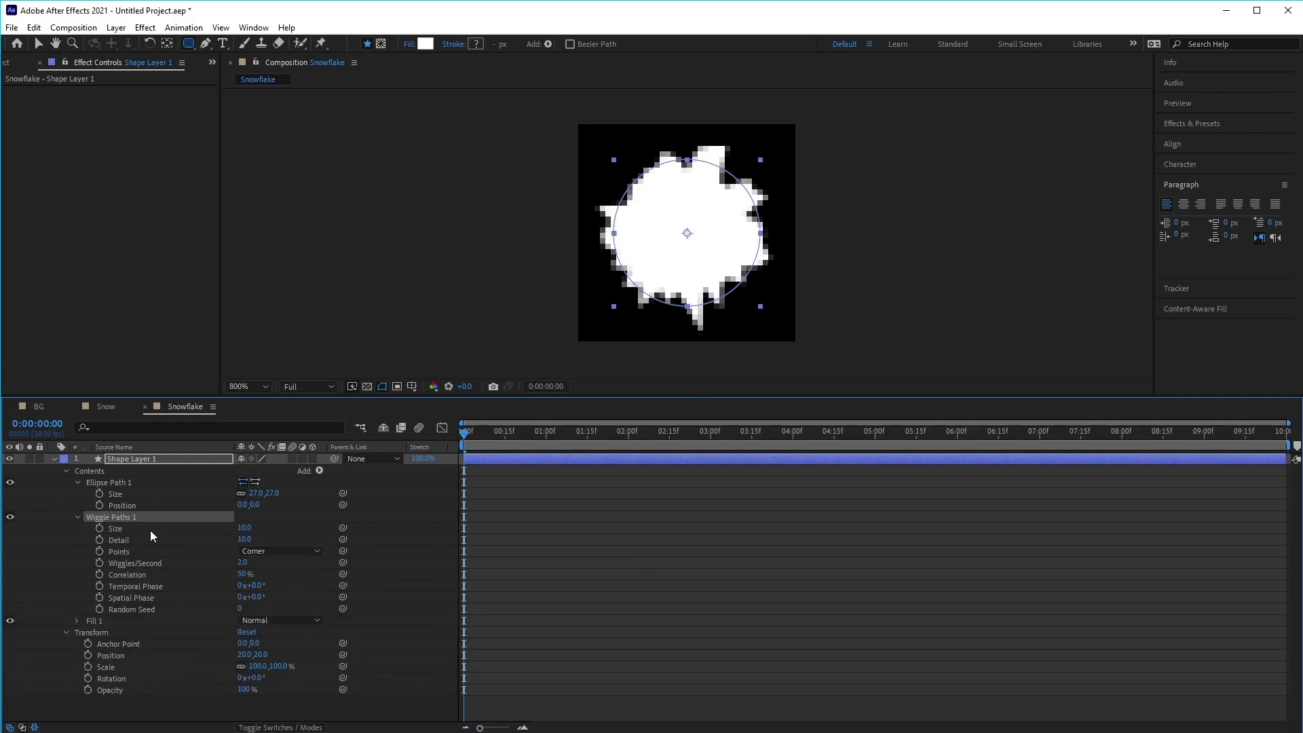
pyautogui.click(276, 551)
pyautogui.click(274, 581)
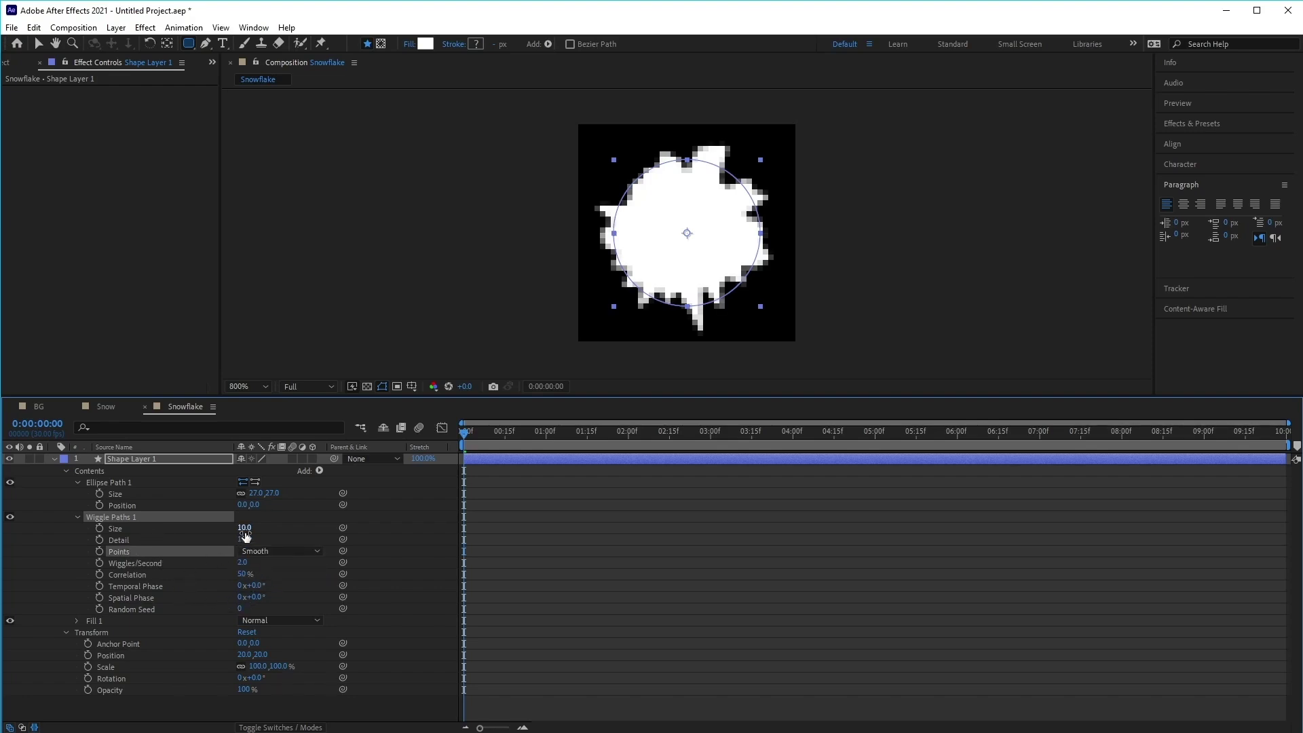
pyautogui.click(246, 528)
pyautogui.write('17')
pyautogui.click(247, 540)
pyautogui.write('3')
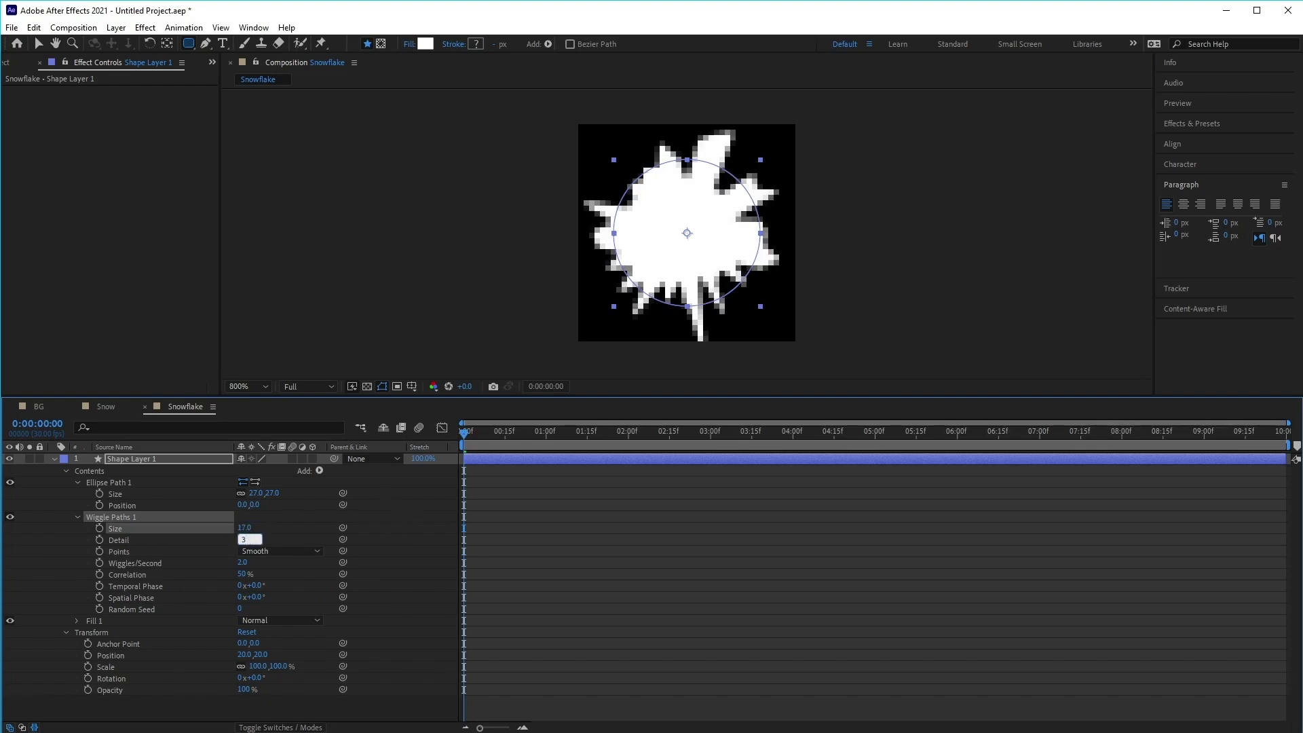
pyautogui.click(243, 563)
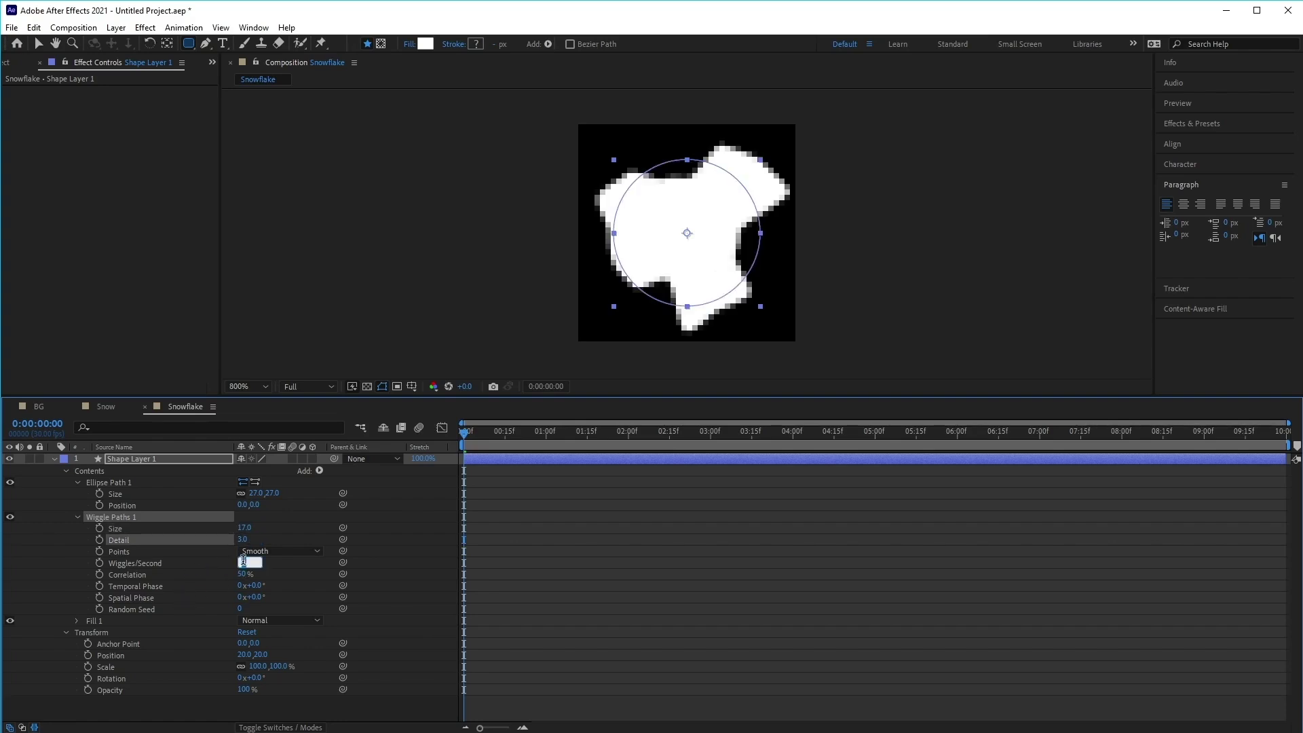
pyautogui.write('0.2')
pyautogui.press('Return')
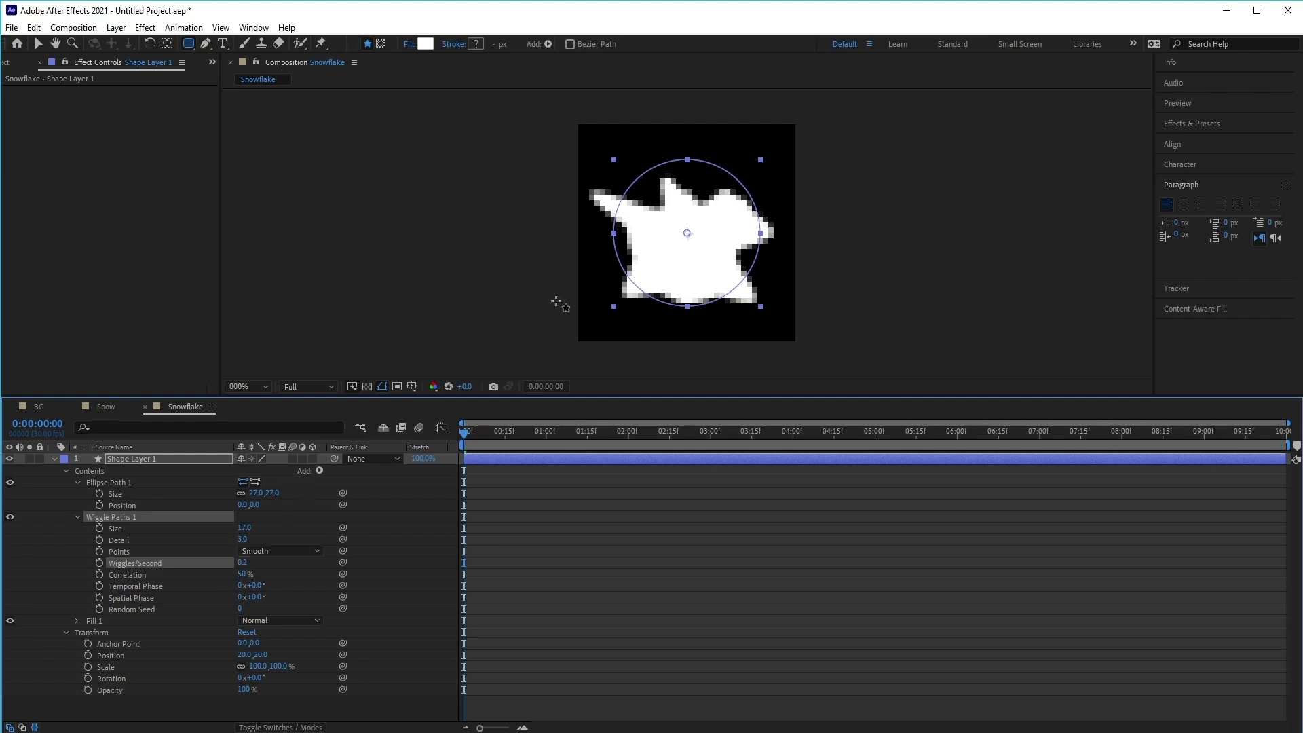
pyautogui.moveTo(475, 432)
pyautogui.mouseDown()
pyautogui.moveTo(1000, 442)
pyautogui.moveTo(339, 426)
pyautogui.moveTo(487, 446)
pyautogui.moveTo(709, 440)
pyautogui.moveTo(461, 436)
pyautogui.mouseUp()
# Step: Place the Snowflake comp into Snow as a hidden layer under Particles, then select Particles
pyautogui.click(102, 406)
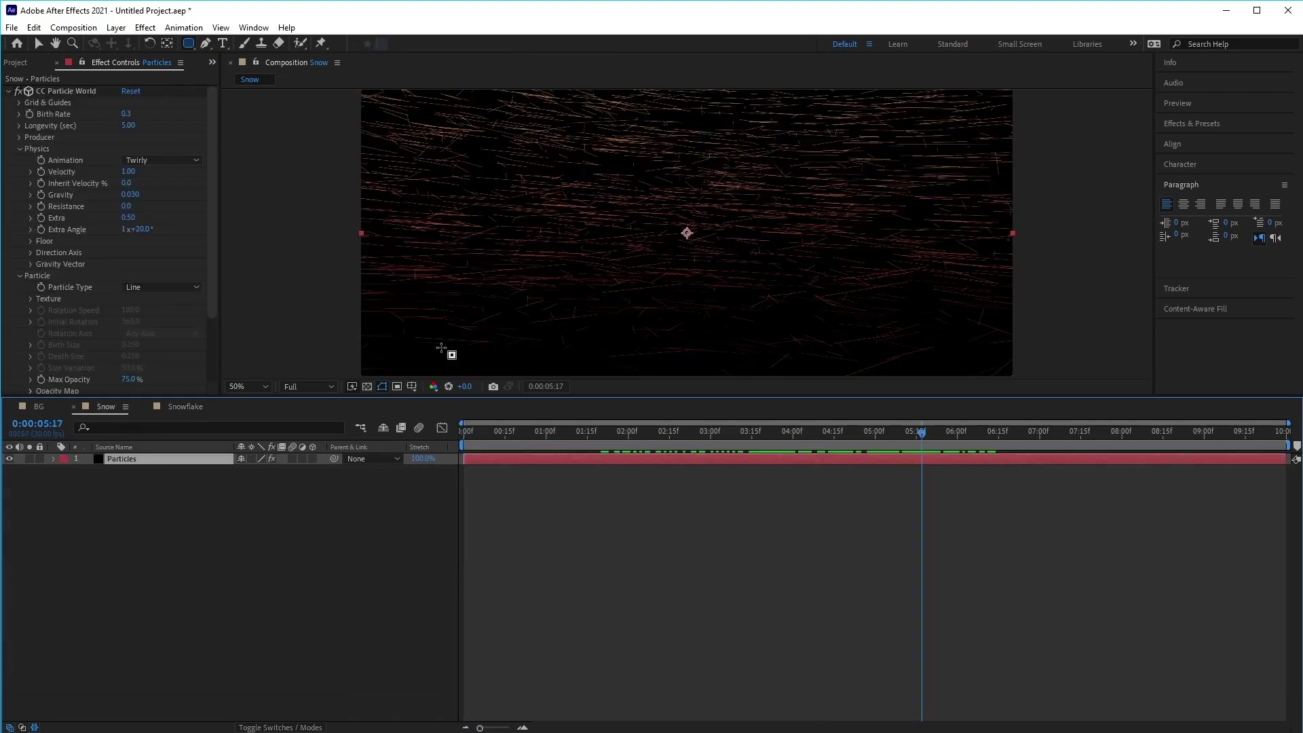
pyautogui.click(15, 64)
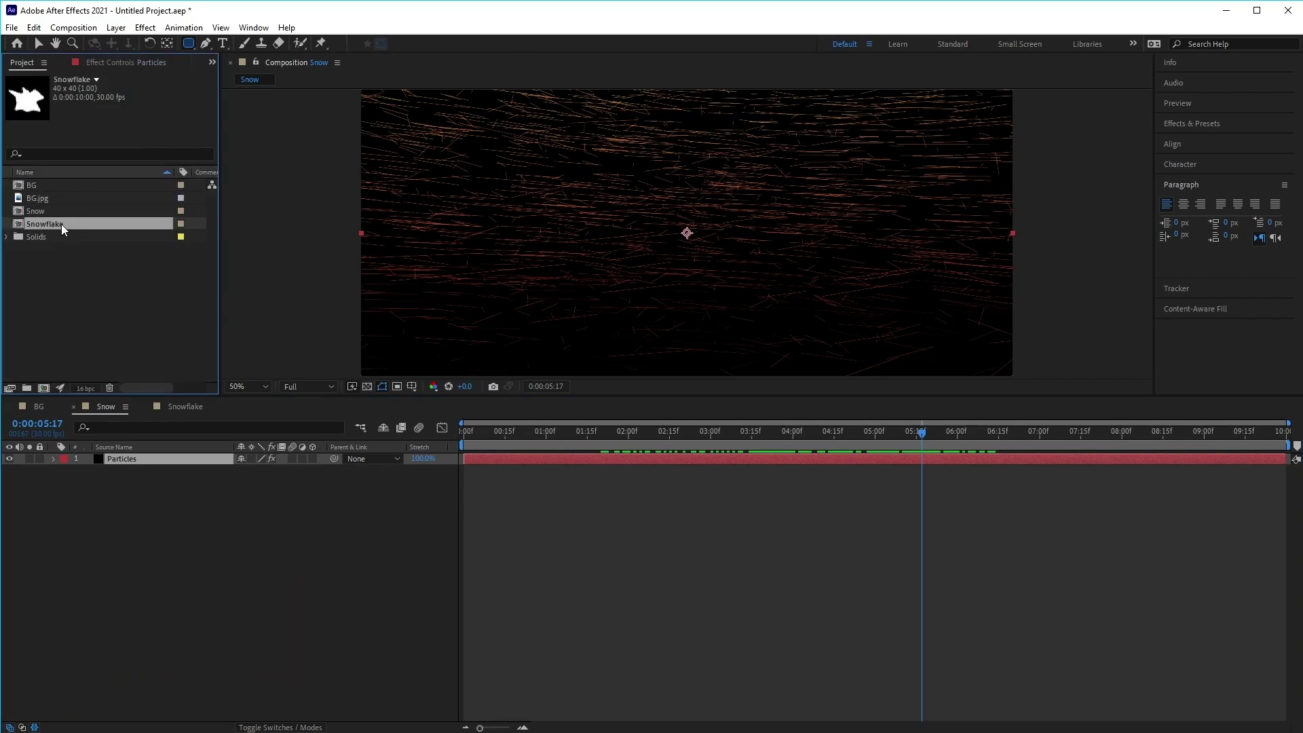
pyautogui.moveTo(61, 224); pyautogui.dragTo(181, 588)
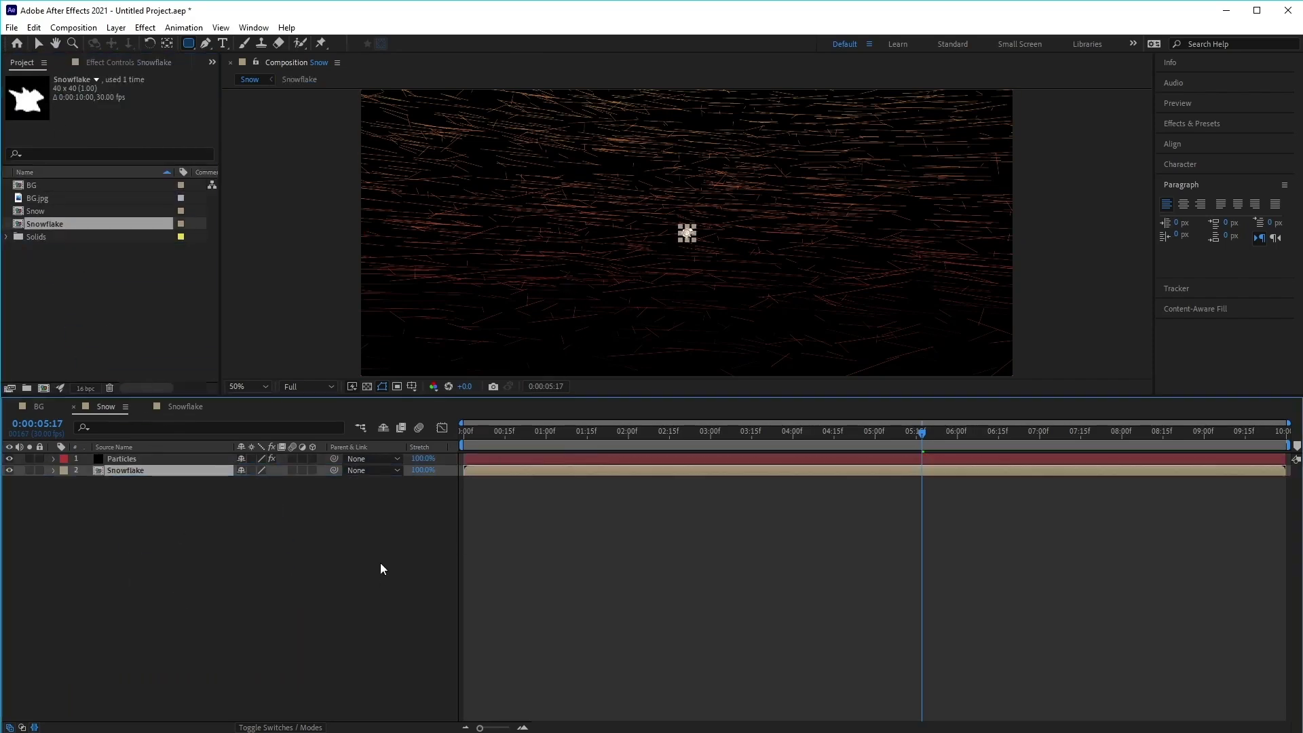
pyautogui.click(9, 471)
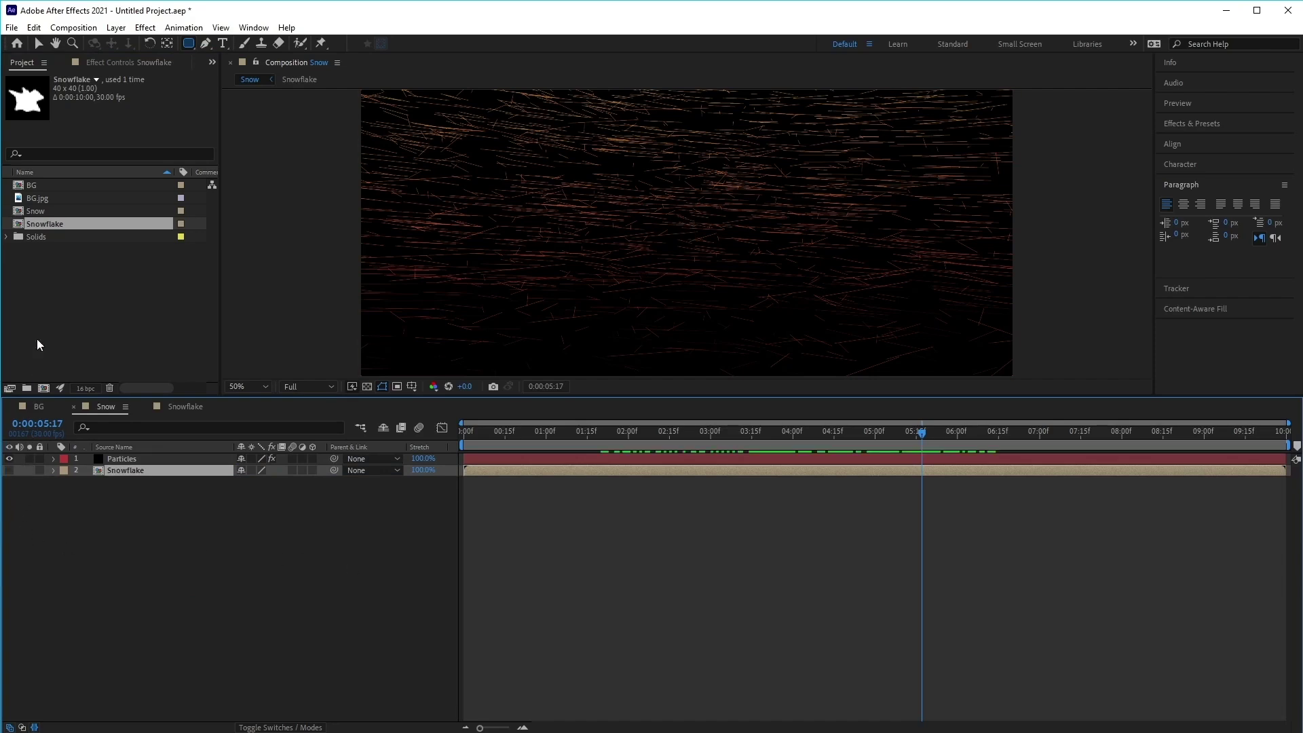
pyautogui.click(137, 457)
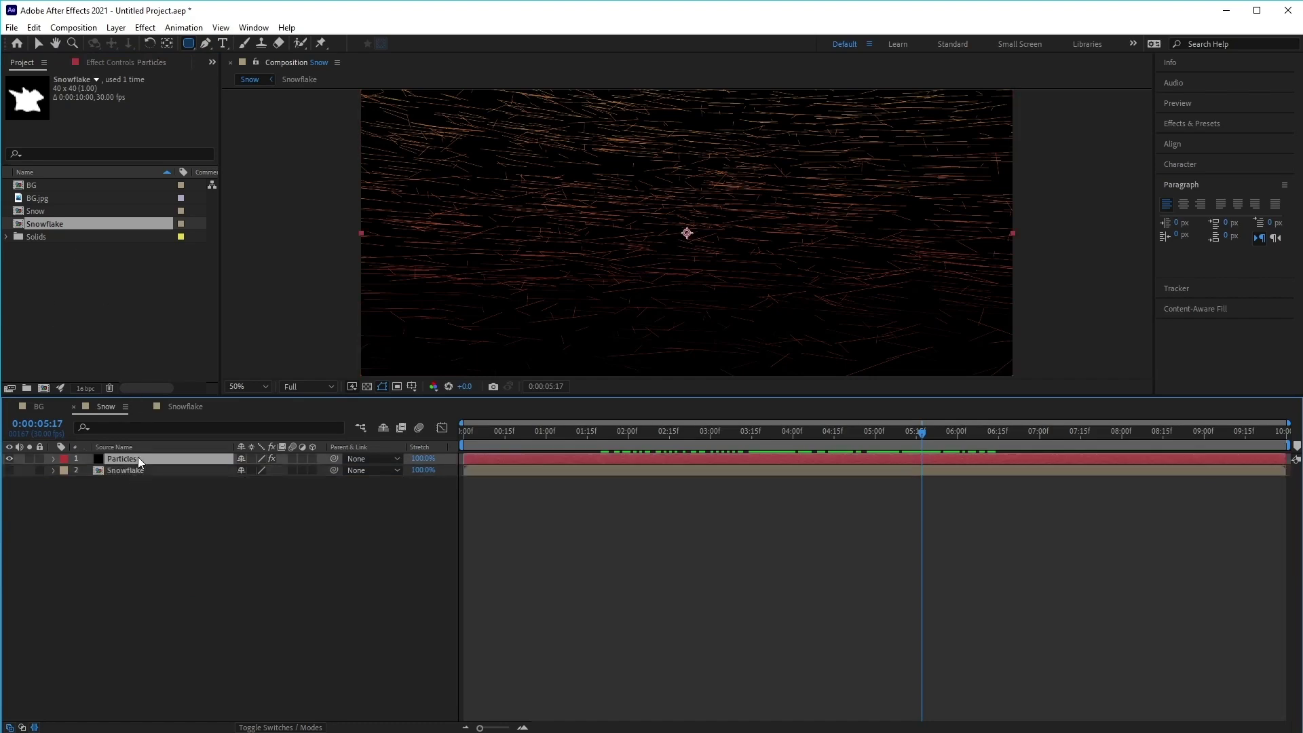
# Step: Switch CC Particle World to Textured QuadPolygon particles with texture layer '2. Snowflake'
pyautogui.click(133, 59)
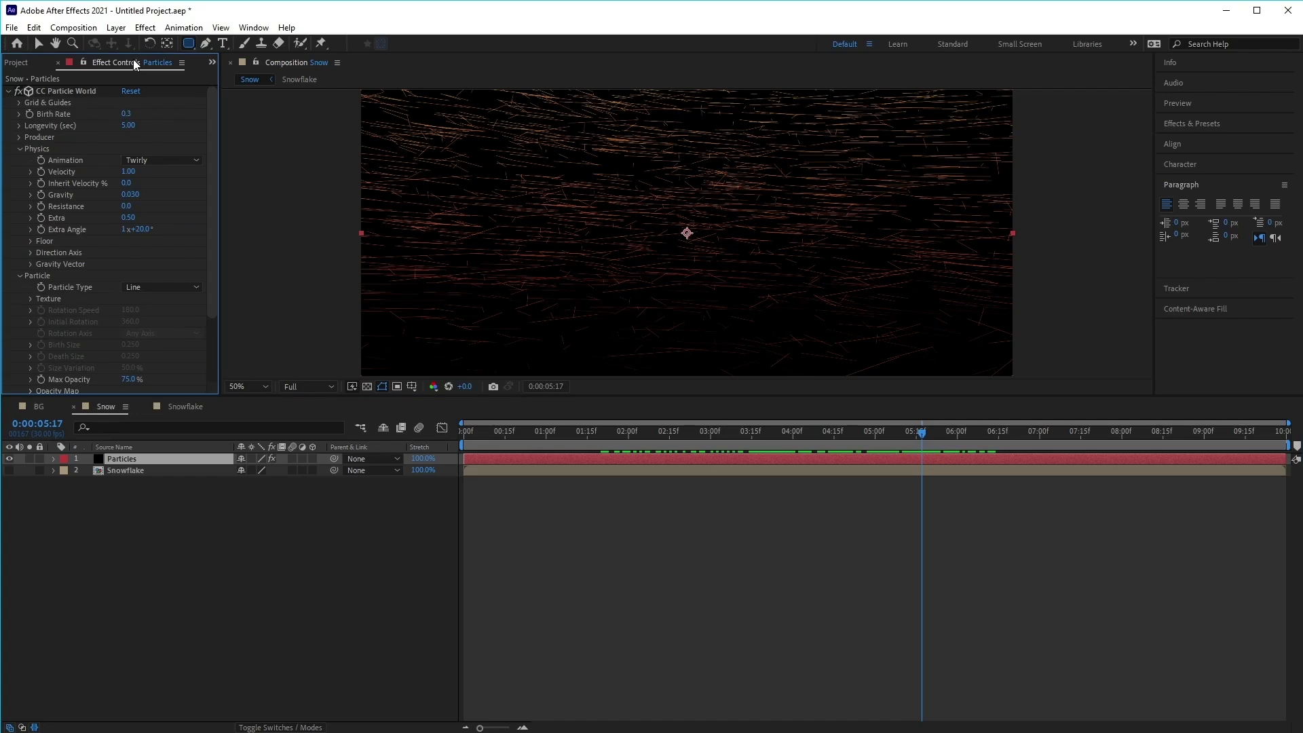
pyautogui.click(16, 148)
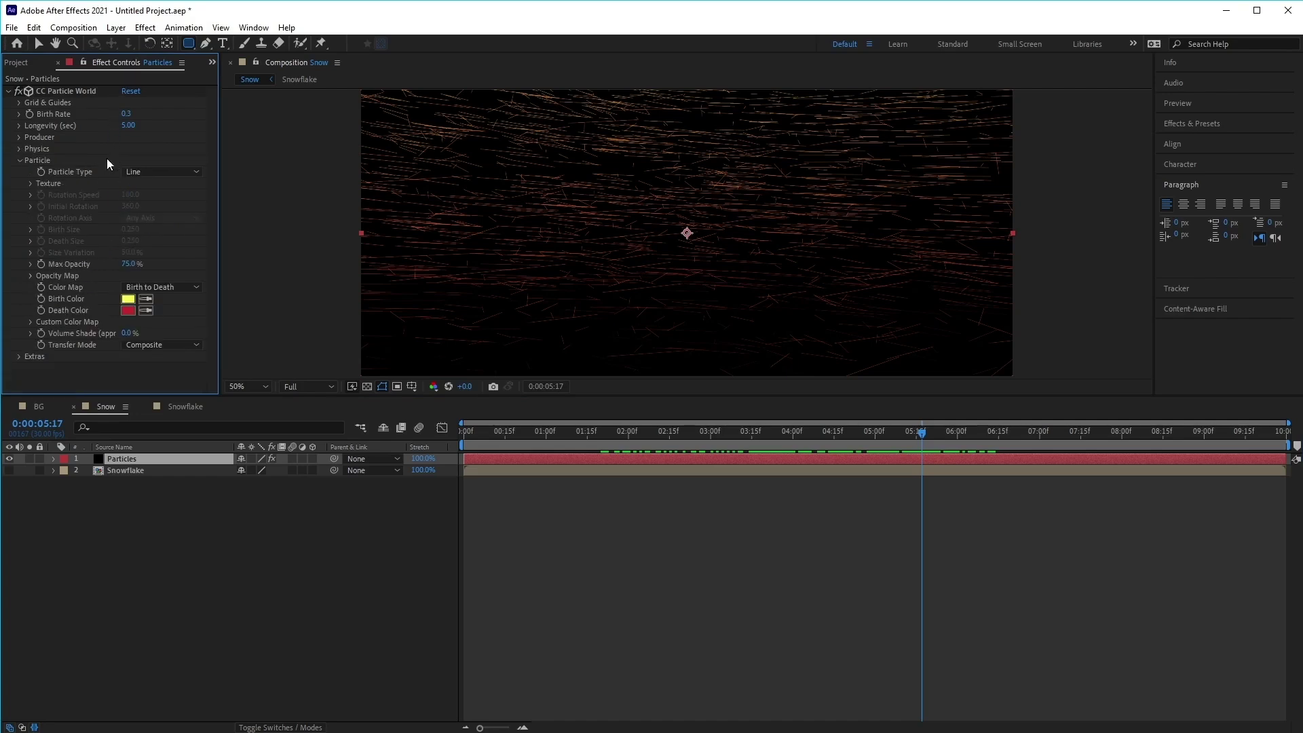
pyautogui.click(146, 174)
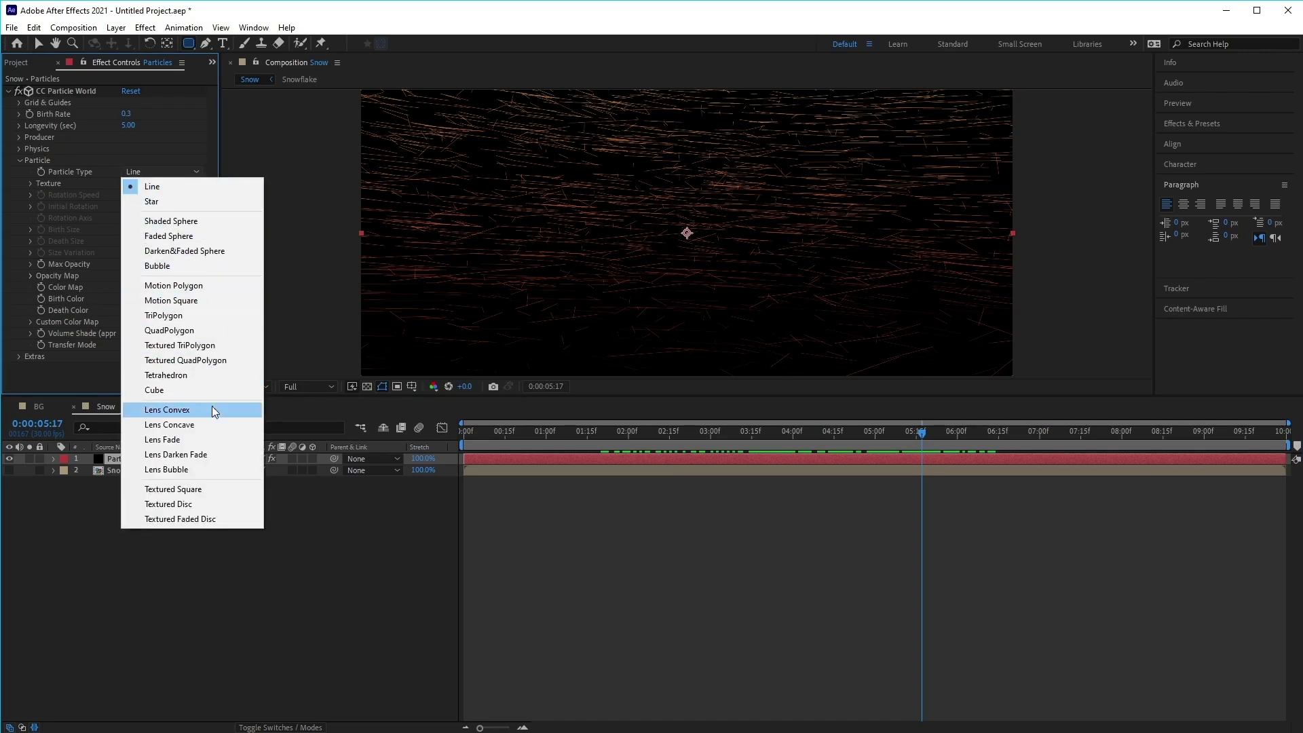
pyautogui.click(220, 361)
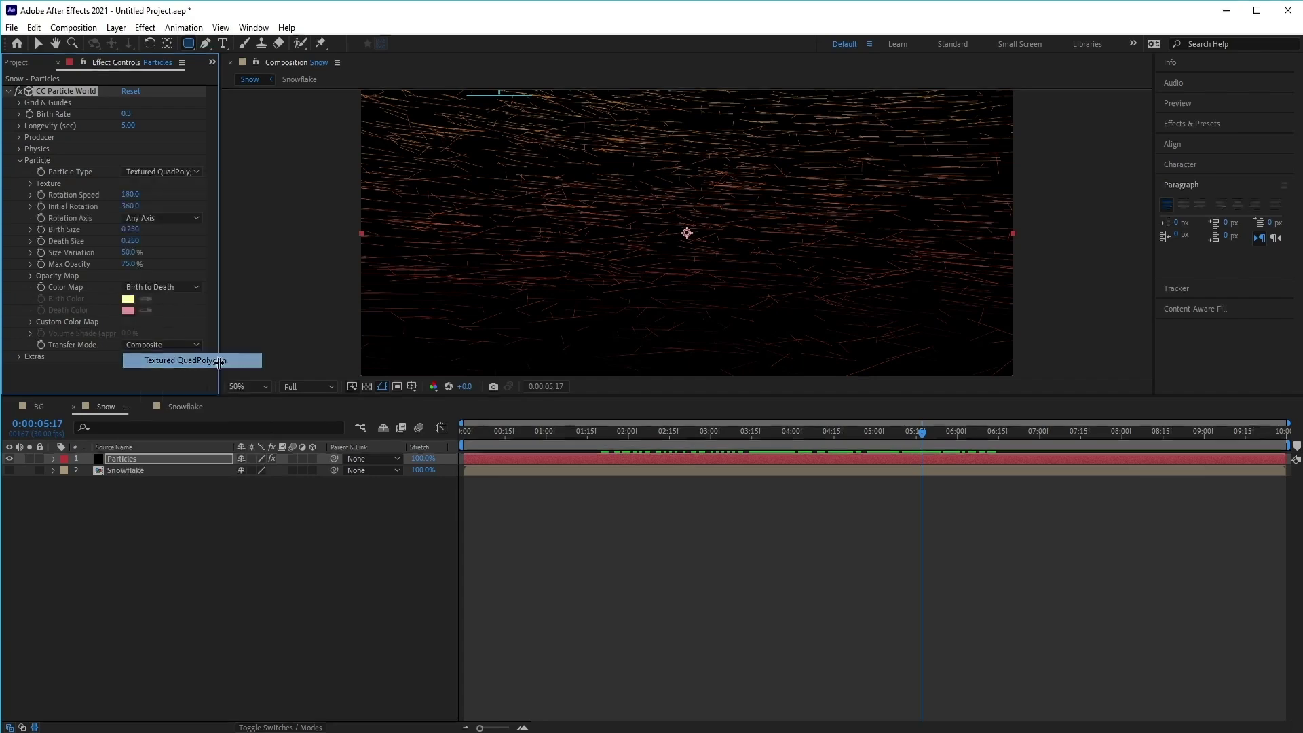
pyautogui.click(30, 183)
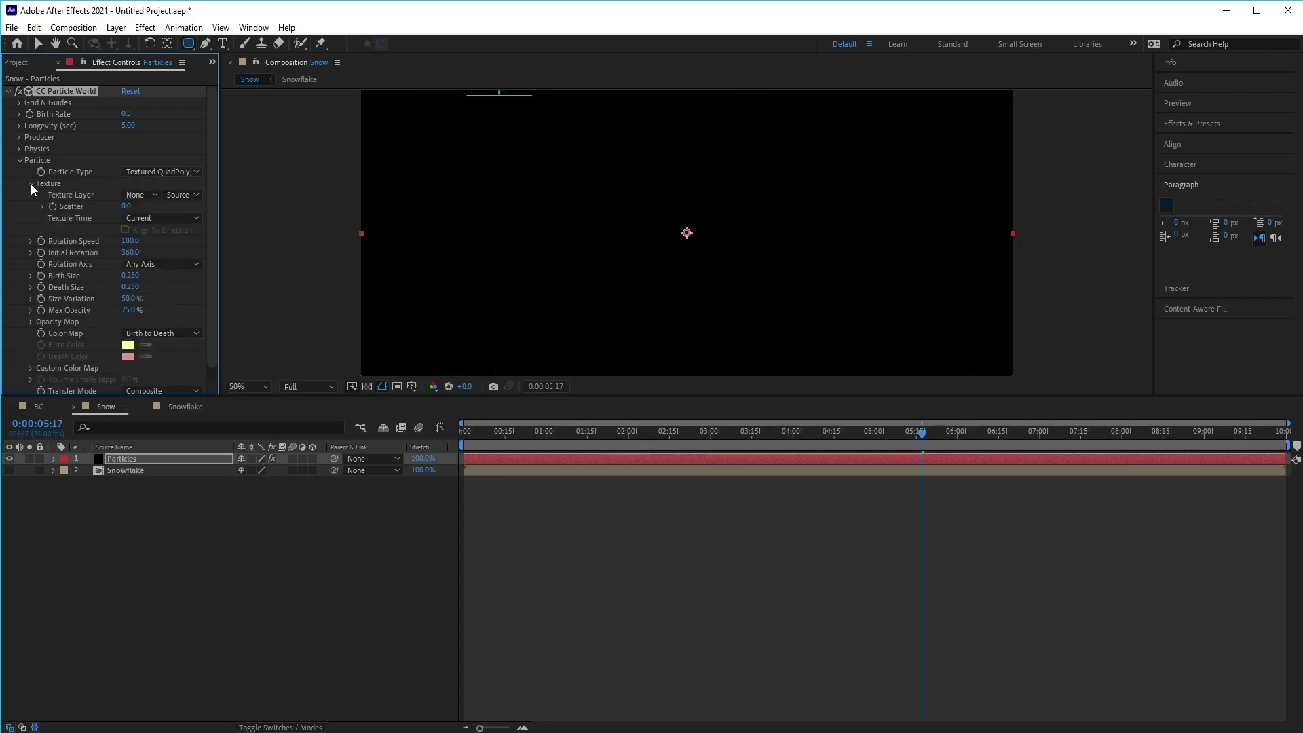
pyautogui.click(158, 197)
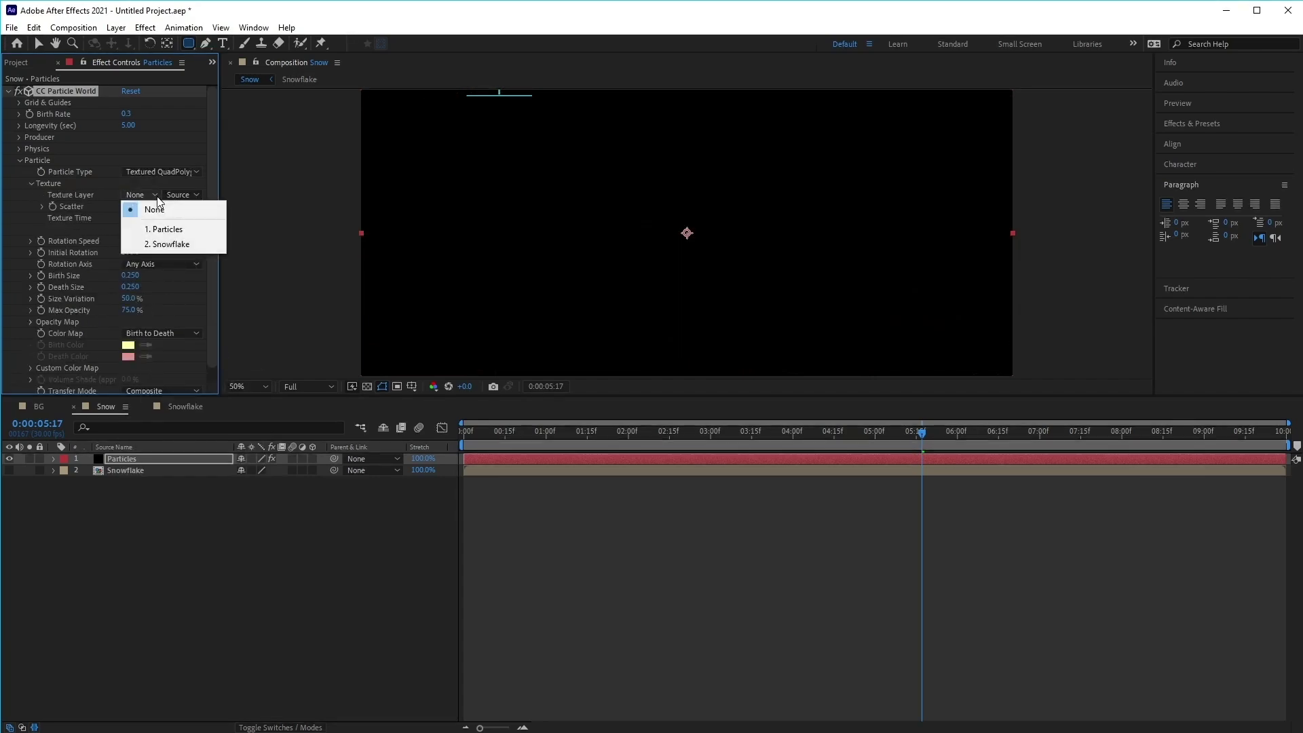
pyautogui.click(171, 245)
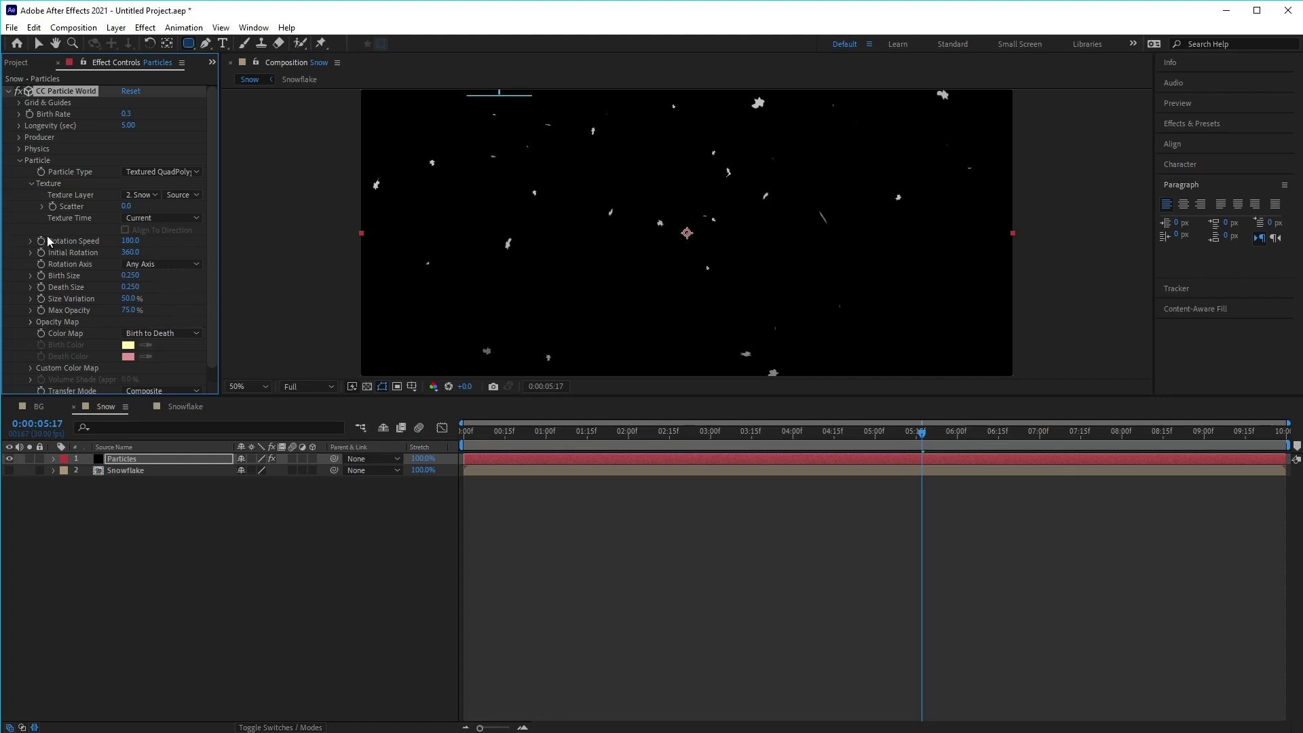
# Step: Set the particle Rotation Speed to 15
pyautogui.click(129, 241)
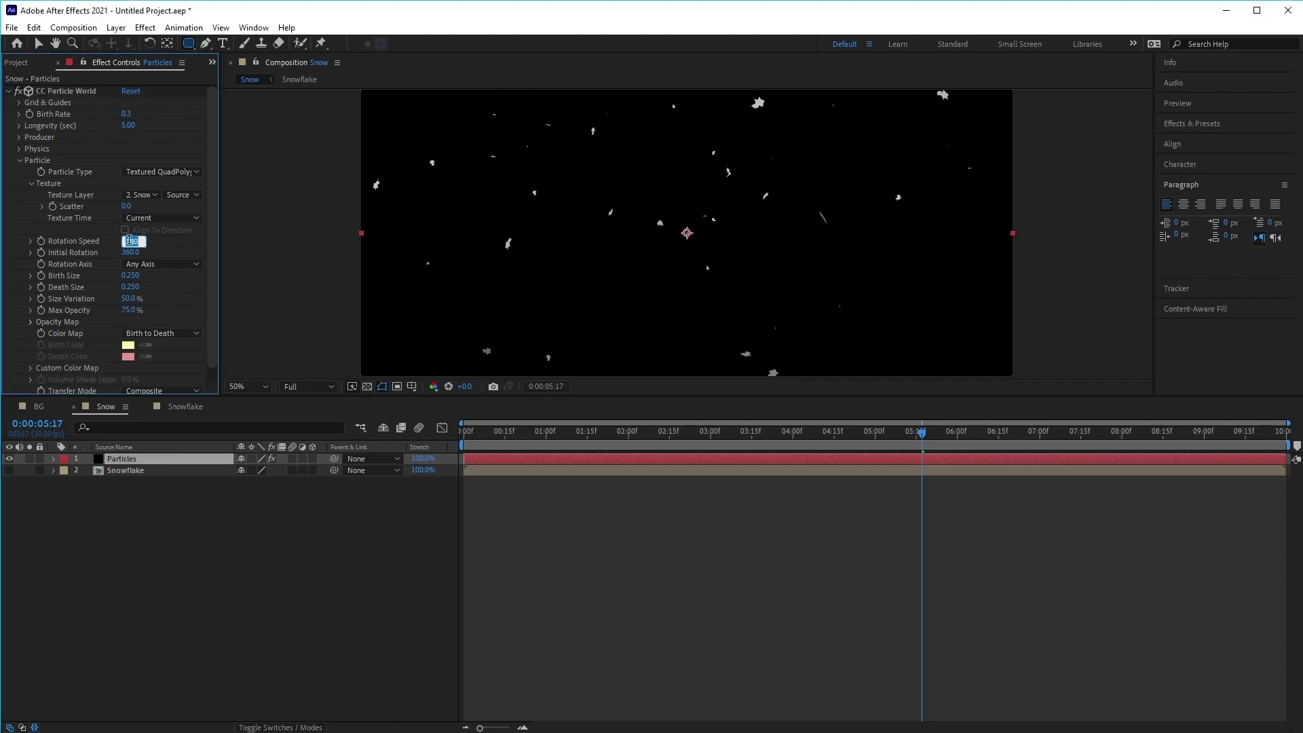
pyautogui.write('15')
pyautogui.press('Return')
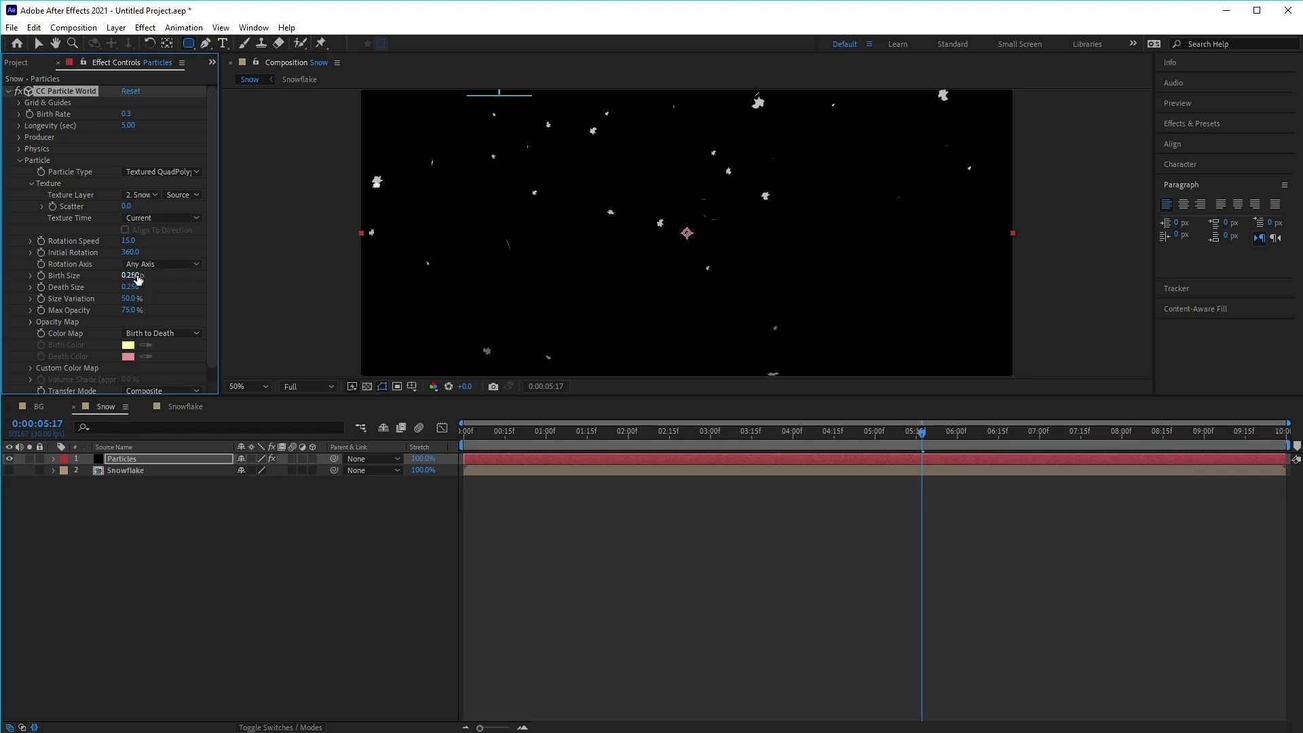
# Step: Set Birth Size and Death Size to 0.1, then return the playhead to about one second
pyautogui.click(133, 276)
pyautogui.write('0.1')
pyautogui.press('Return')
pyautogui.click(130, 287)
pyautogui.write('0.1')
pyautogui.press('Return')
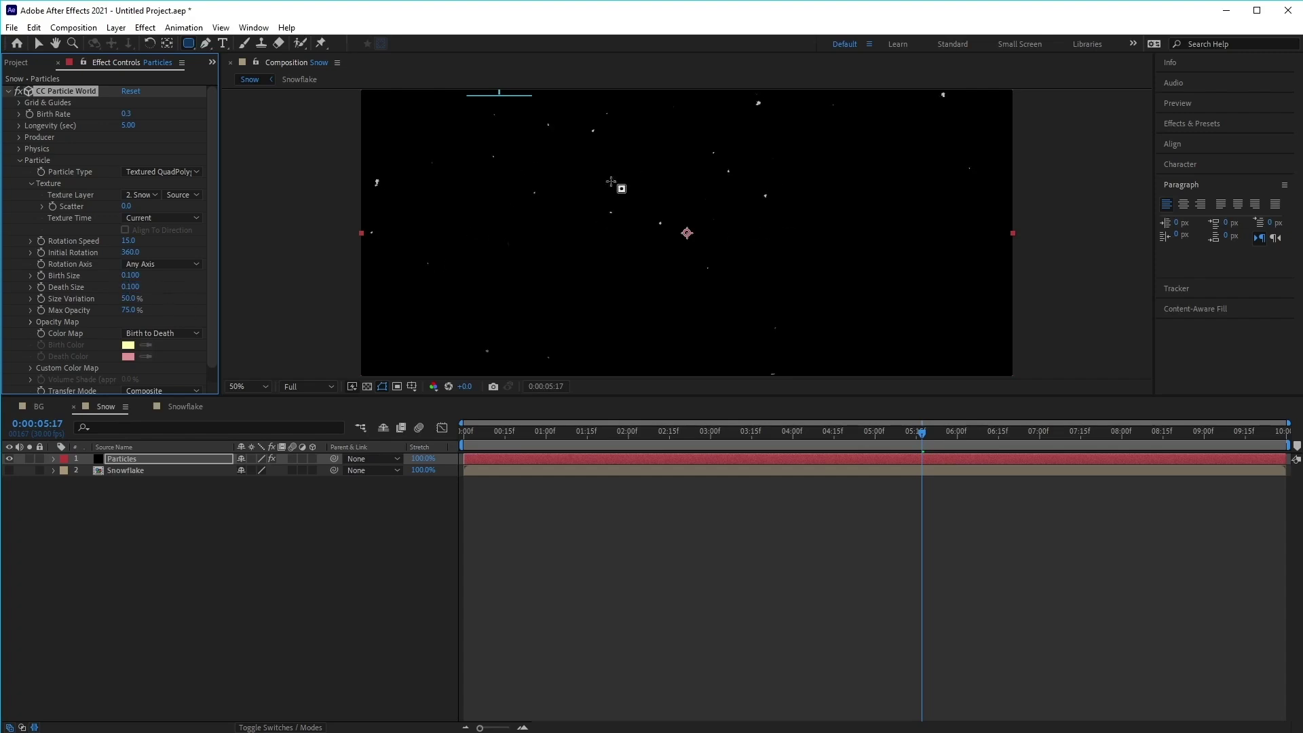
pyautogui.click(131, 300)
pyautogui.moveTo(918, 440); pyautogui.dragTo(841, 444)
# Step: Play the Snow comp preview, then replay from about two seconds to watch the snowflakes fall
pyautogui.click(1179, 103)
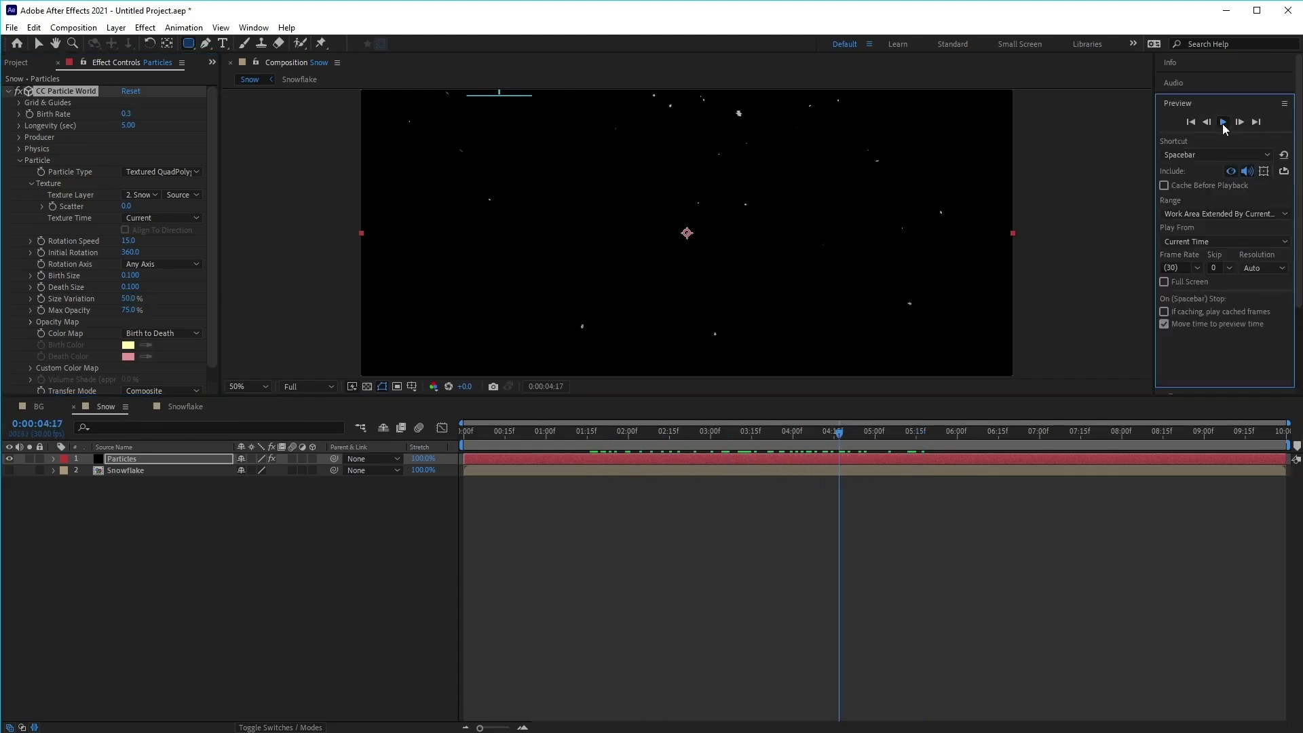
pyautogui.click(1223, 124)
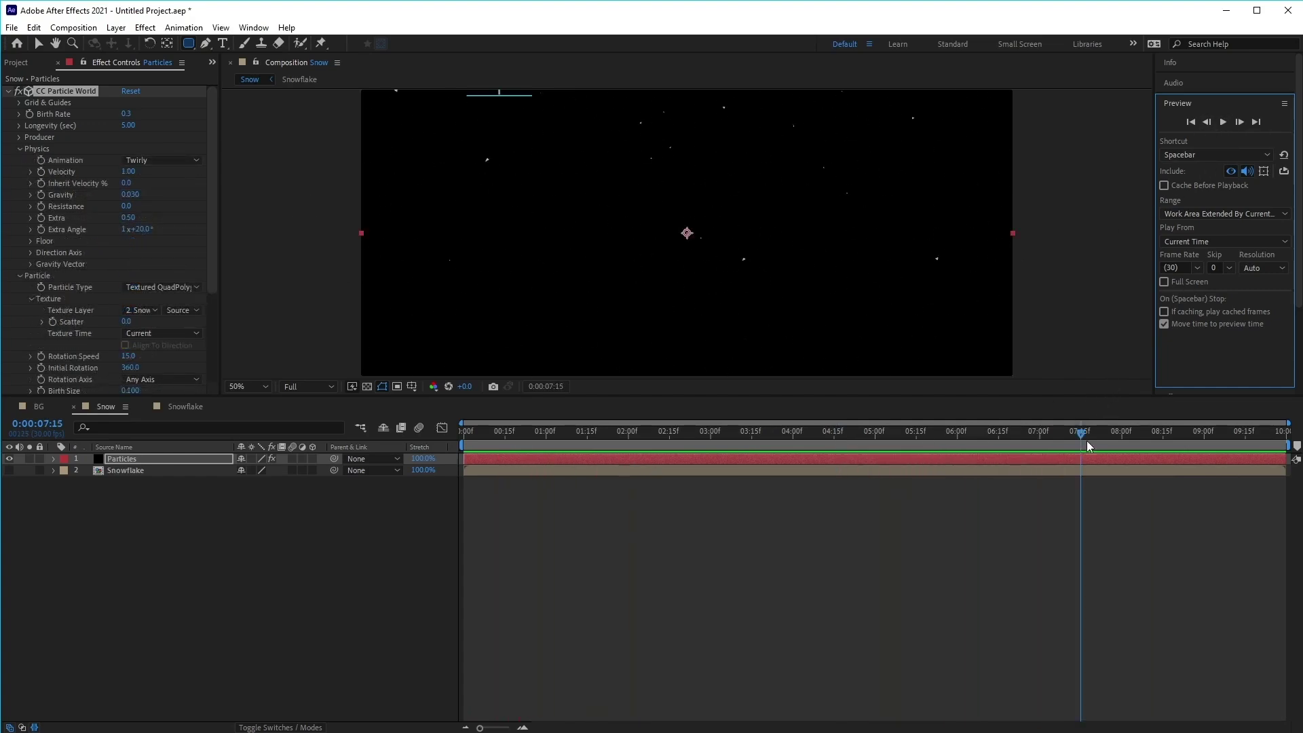
pyautogui.click(1041, 438)
pyautogui.moveTo(1041, 440); pyautogui.dragTo(648, 442)
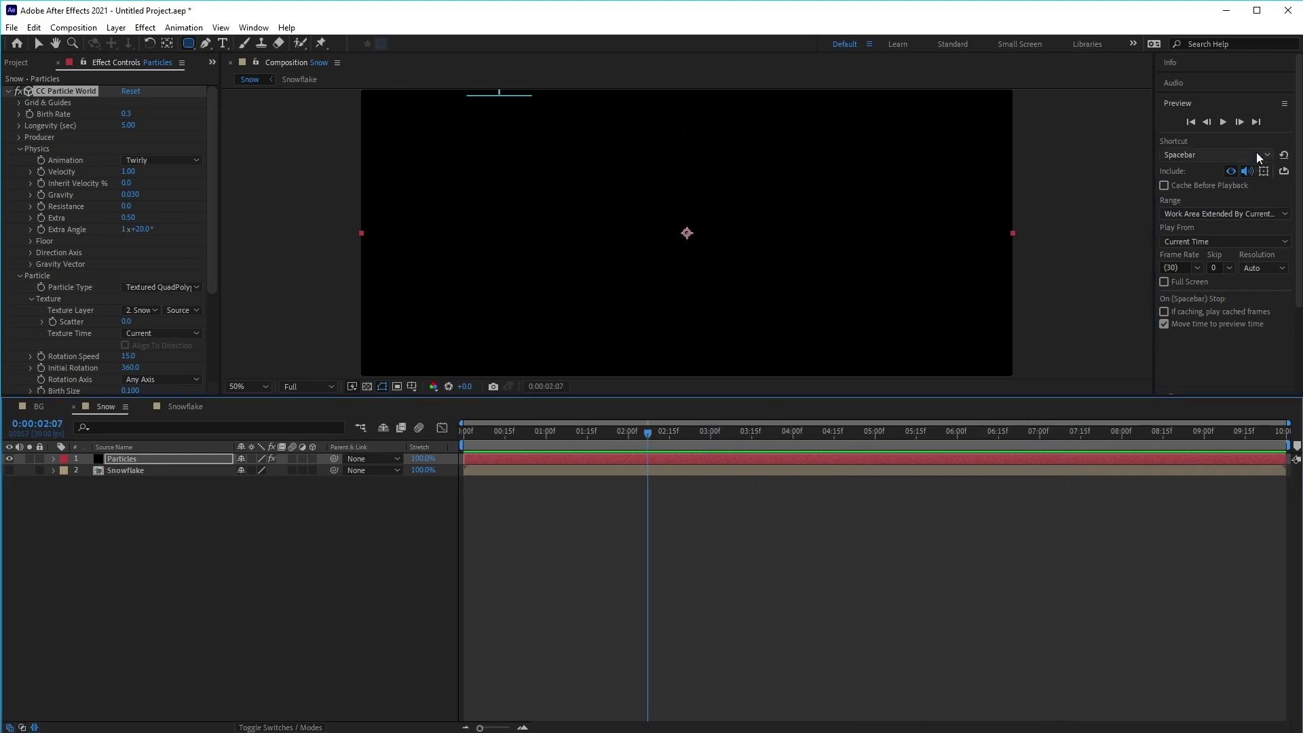
pyautogui.click(1229, 128)
pyautogui.click(1229, 126)
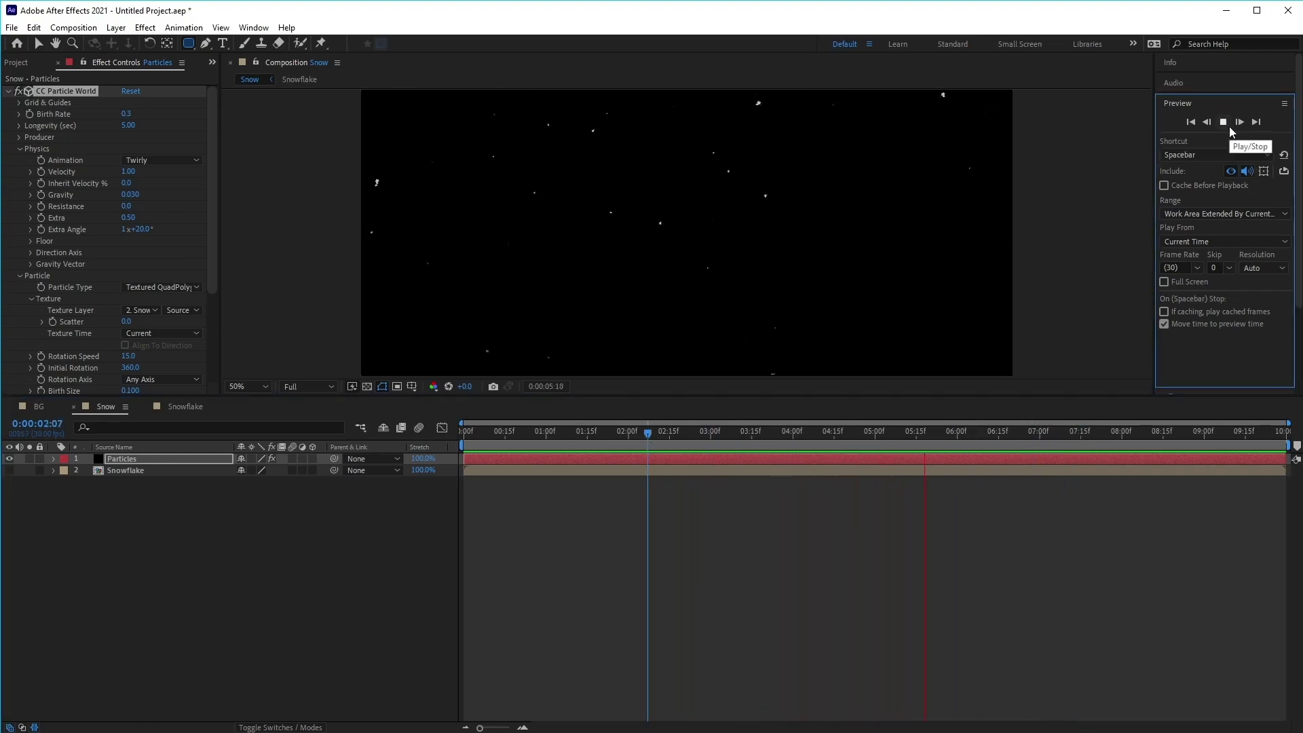
# Step: Set CC Particle World's Extra Angle revolutions to 0 (0x+20.0°) and Velocity to 0.90
pyautogui.click(1228, 126)
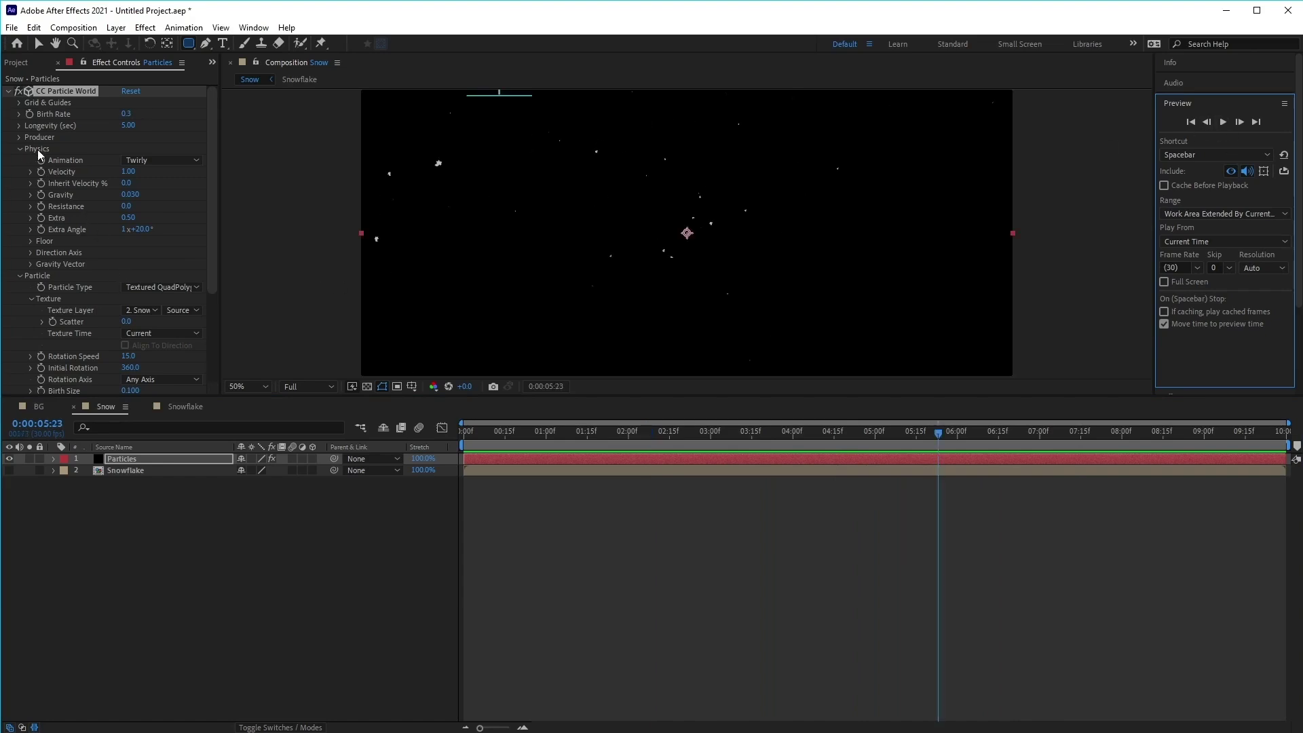
pyautogui.click(124, 230)
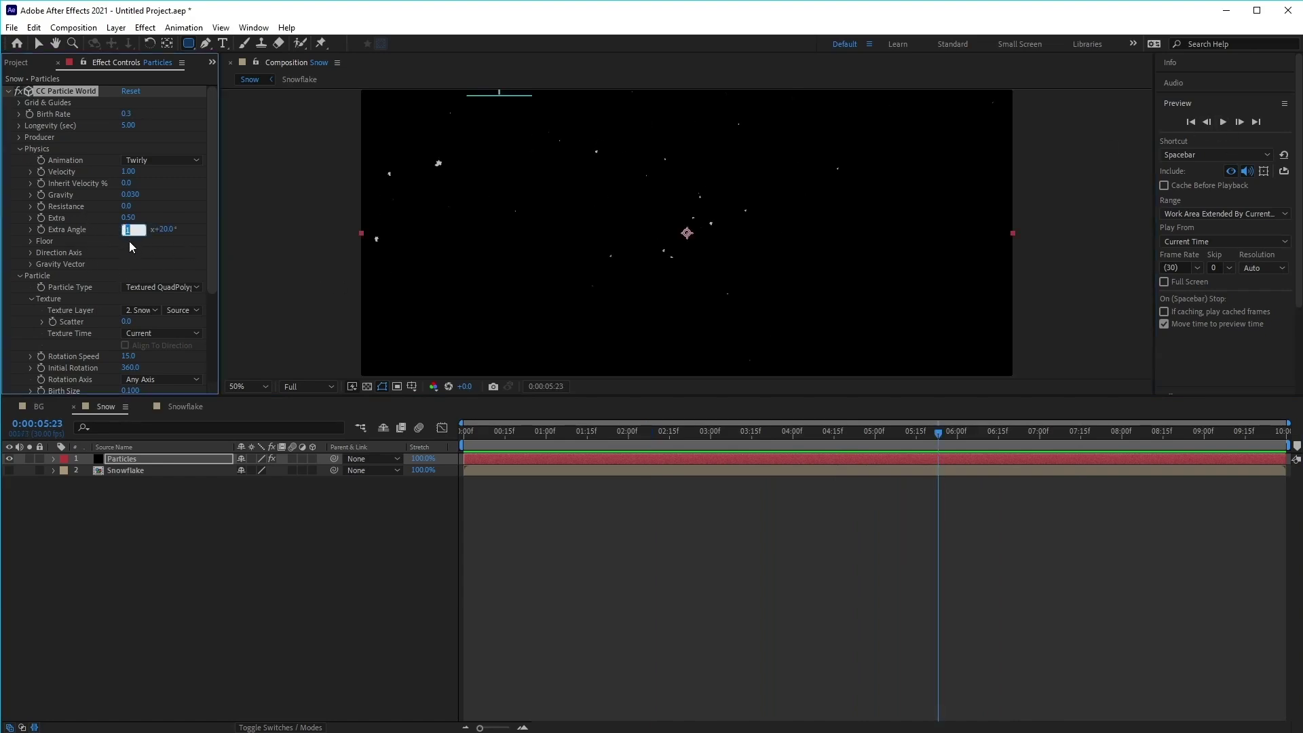
pyautogui.write('0')
pyautogui.press('Return')
pyautogui.click(130, 172)
pyautogui.write('0.9')
pyautogui.press('Return')
# Step: Replay the snow animation from about 02:01
pyautogui.click(790, 431)
pyautogui.moveTo(759, 431); pyautogui.dragTo(629, 435)
pyautogui.click(1224, 122)
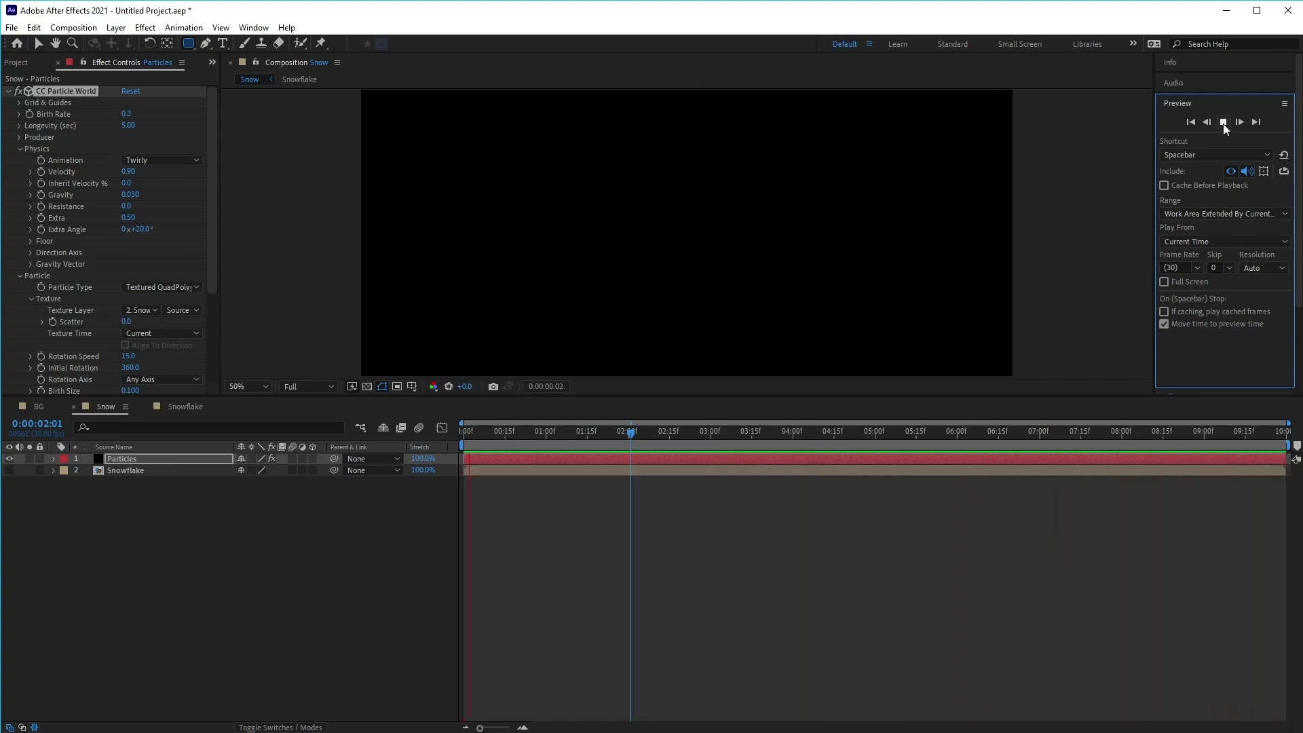
# Step: Stop the preview, open the BG composition from the Project panel and enlarge its viewer
pyautogui.click(1222, 123)
pyautogui.moveTo(507, 439); pyautogui.dragTo(463, 438)
pyautogui.click(21, 63)
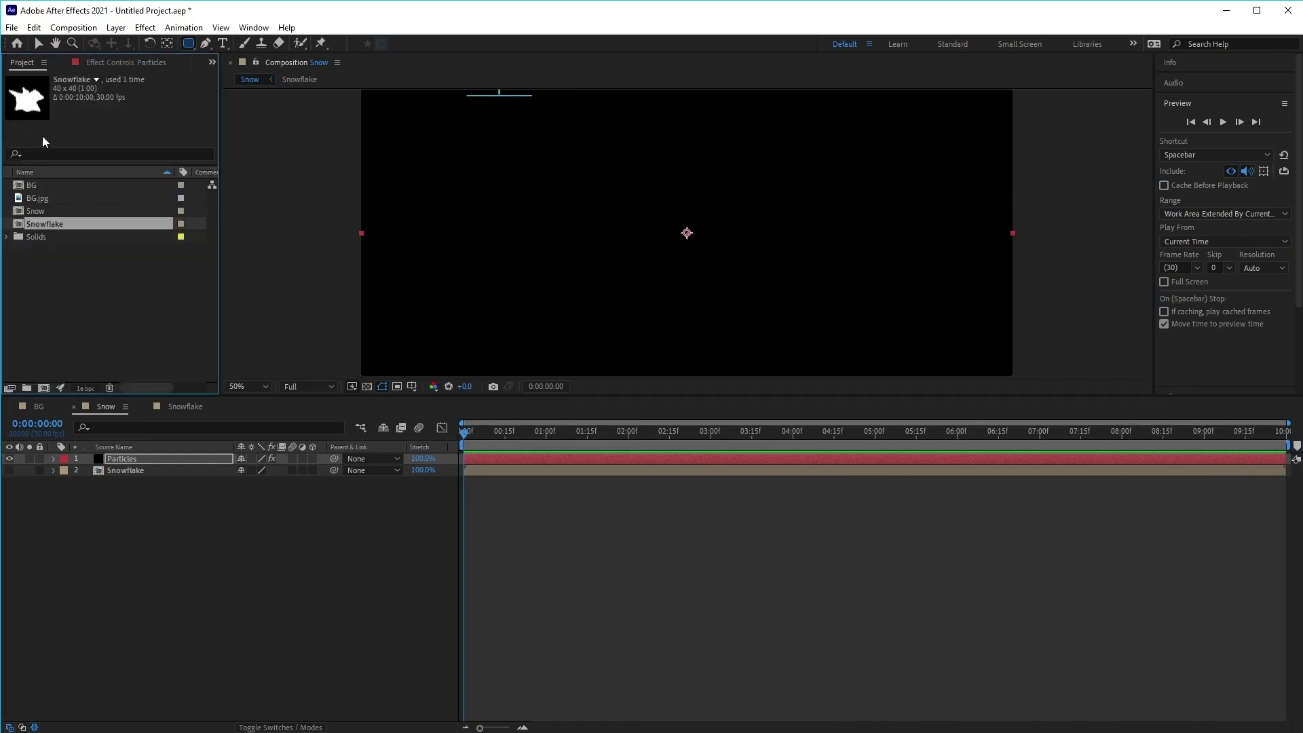
pyautogui.click(35, 406)
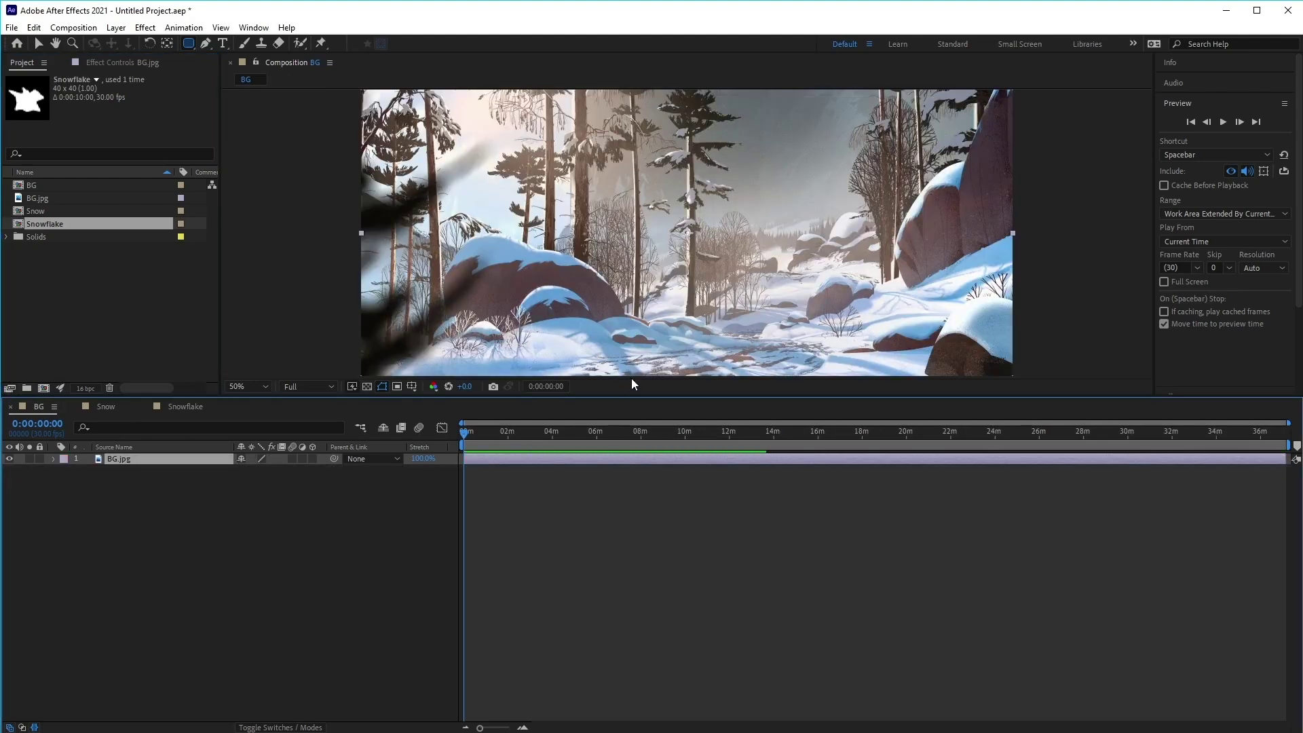
pyautogui.moveTo(636, 397); pyautogui.dragTo(644, 521)
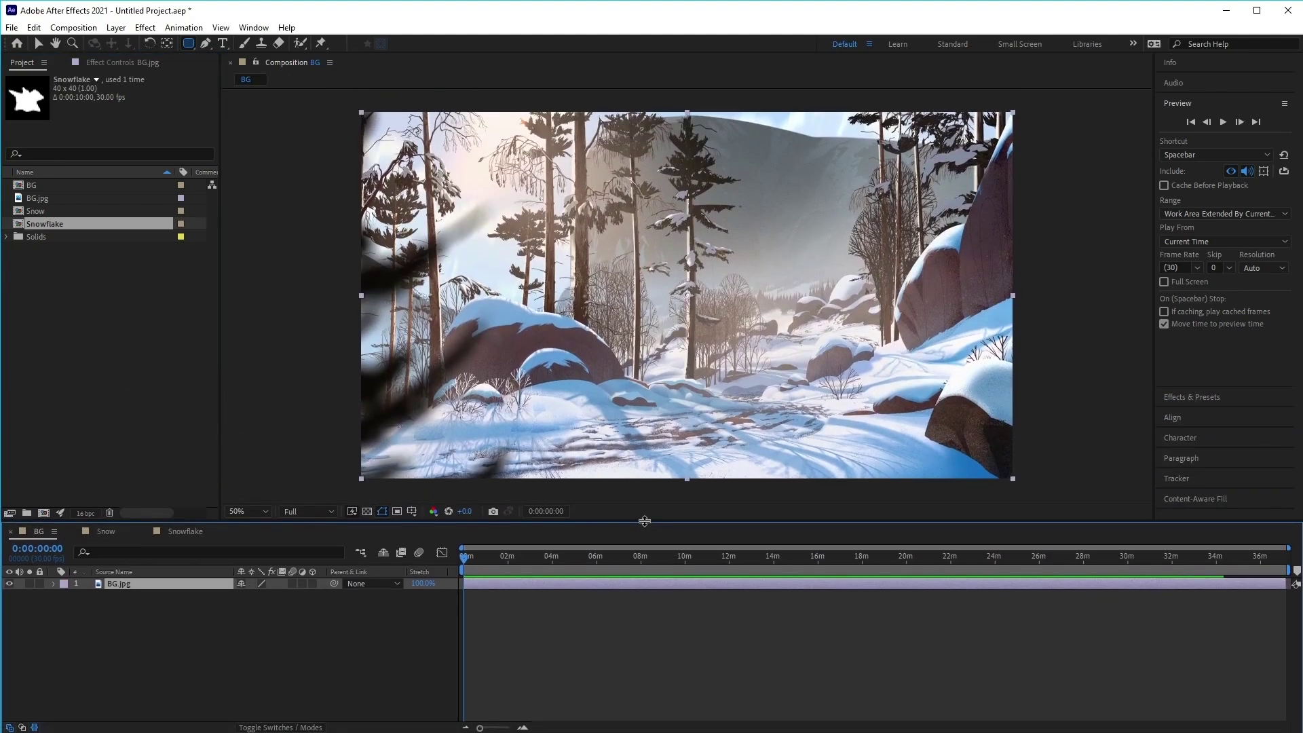
# Step: Place the Snow comp above BG.jpg in the BG timeline and preview it
pyautogui.click(38, 210)
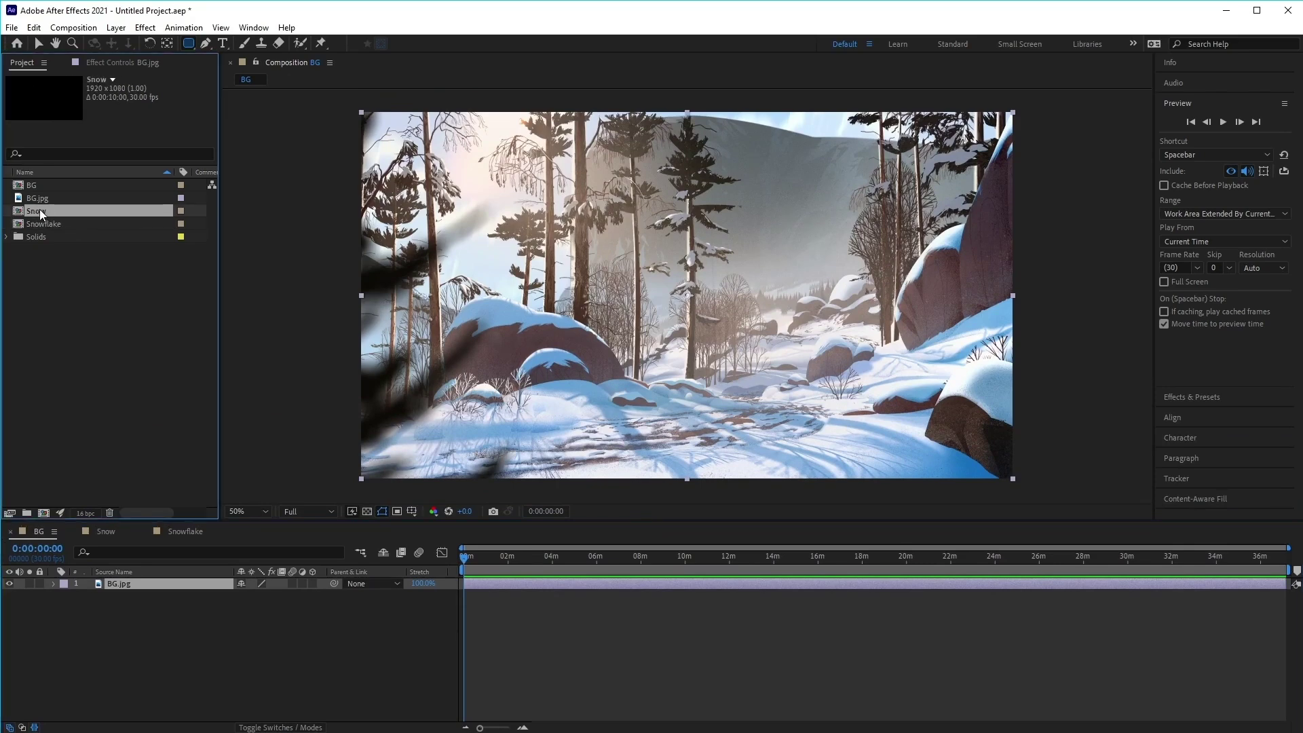
pyautogui.moveTo(37, 211); pyautogui.dragTo(162, 582)
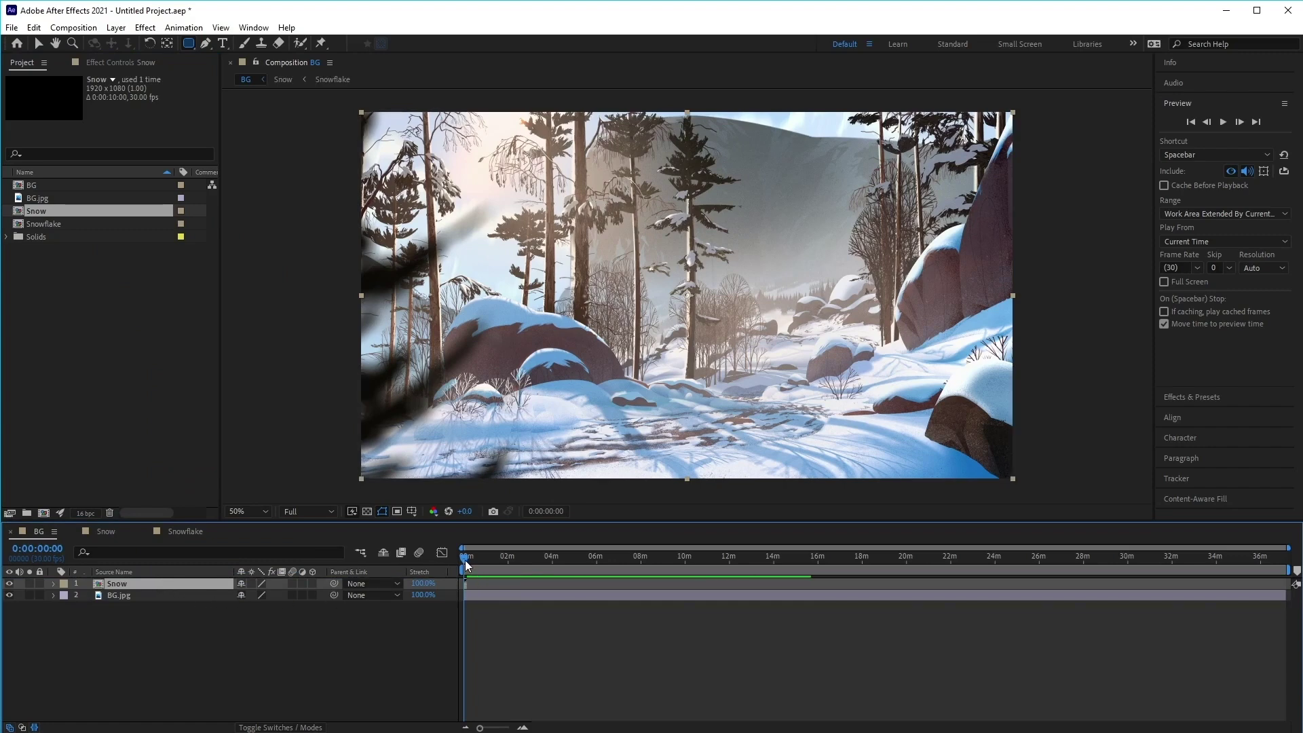
pyautogui.moveTo(480, 727); pyautogui.dragTo(504, 728)
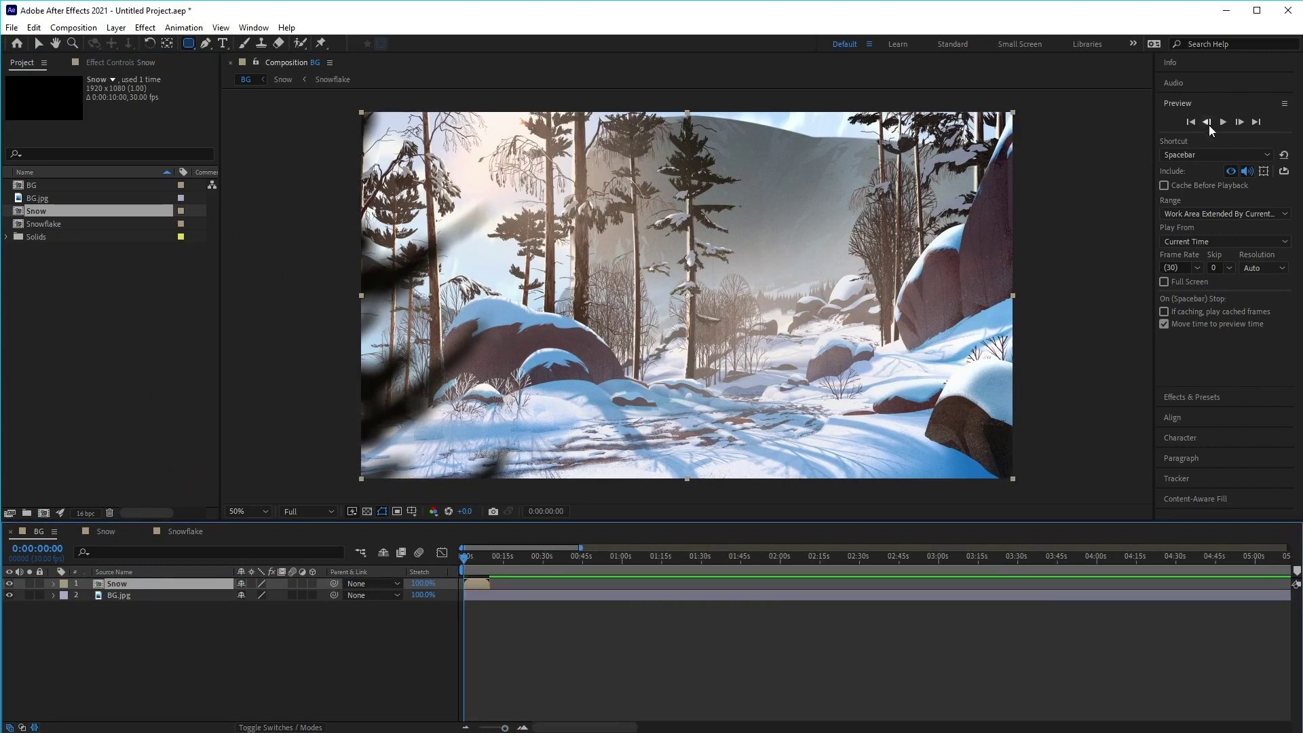
pyautogui.click(1223, 122)
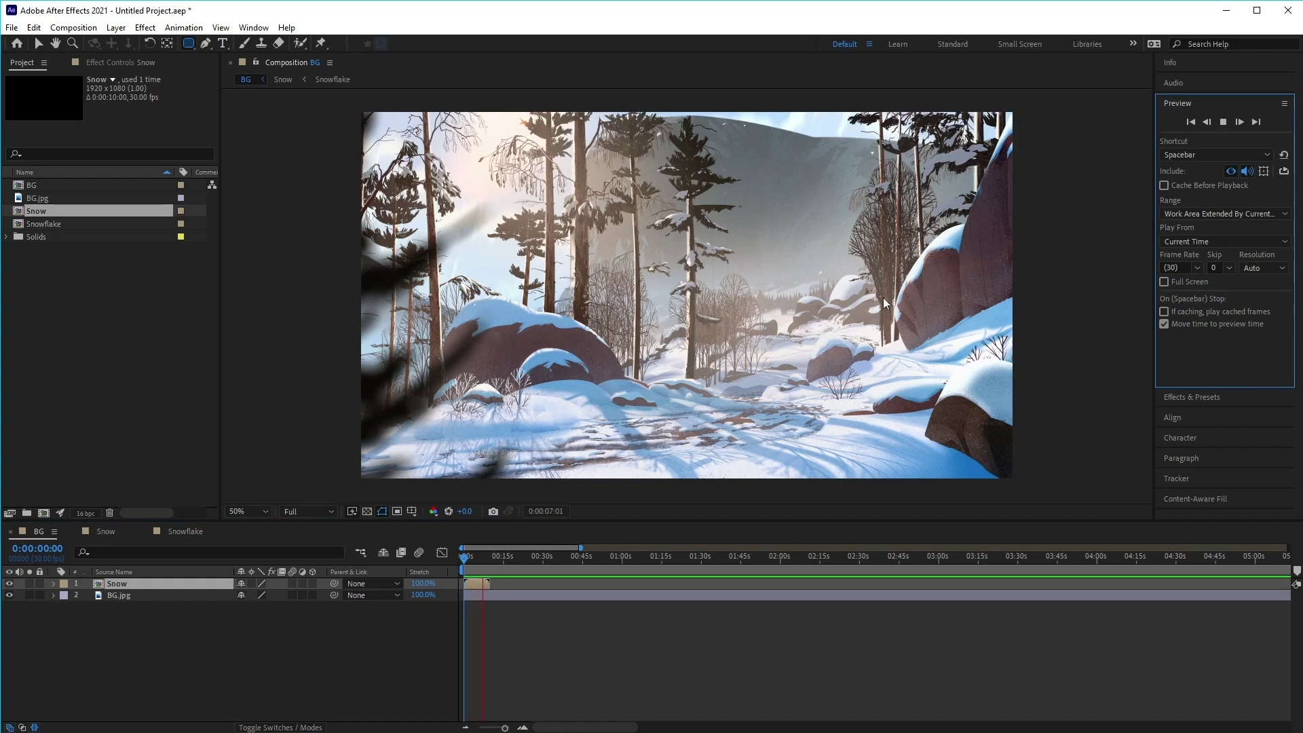
# Step: Raise CC Particle World's Birth Rate to 2.0 in Snow and preview it in BG
pyautogui.click(1223, 123)
pyautogui.click(102, 534)
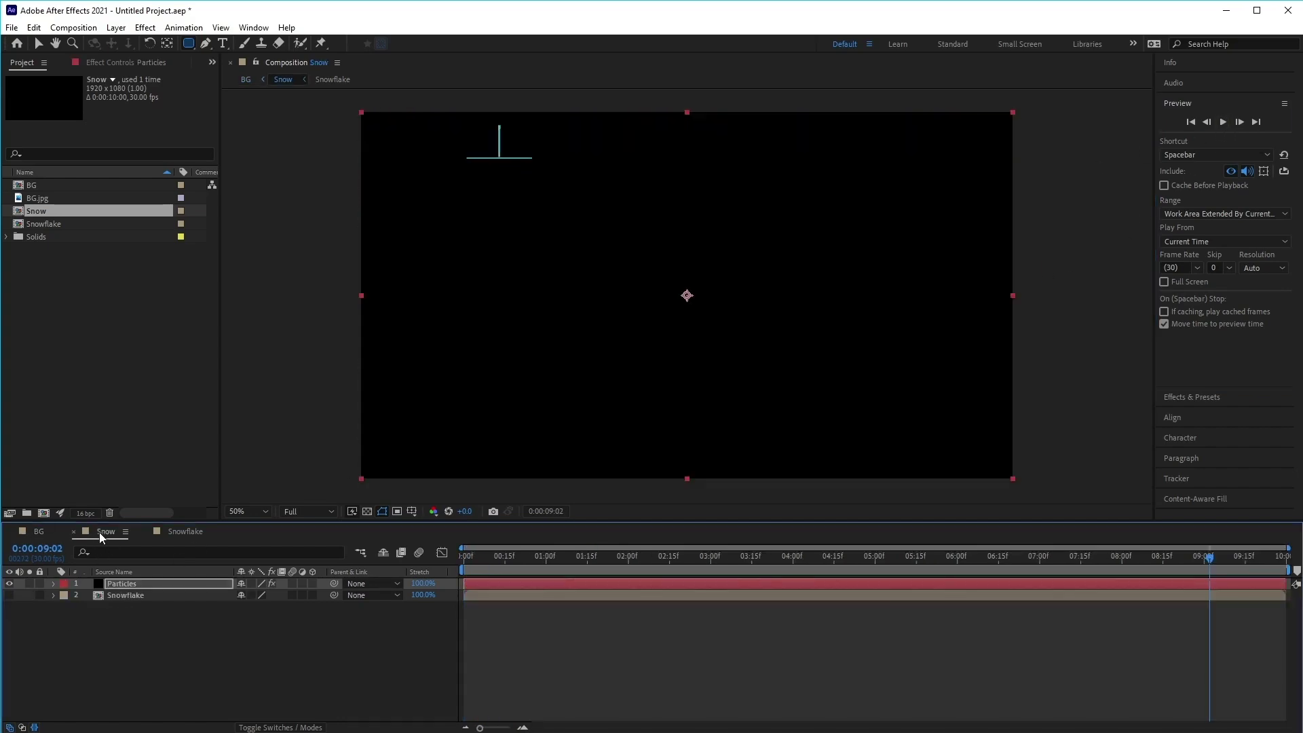
pyautogui.click(126, 63)
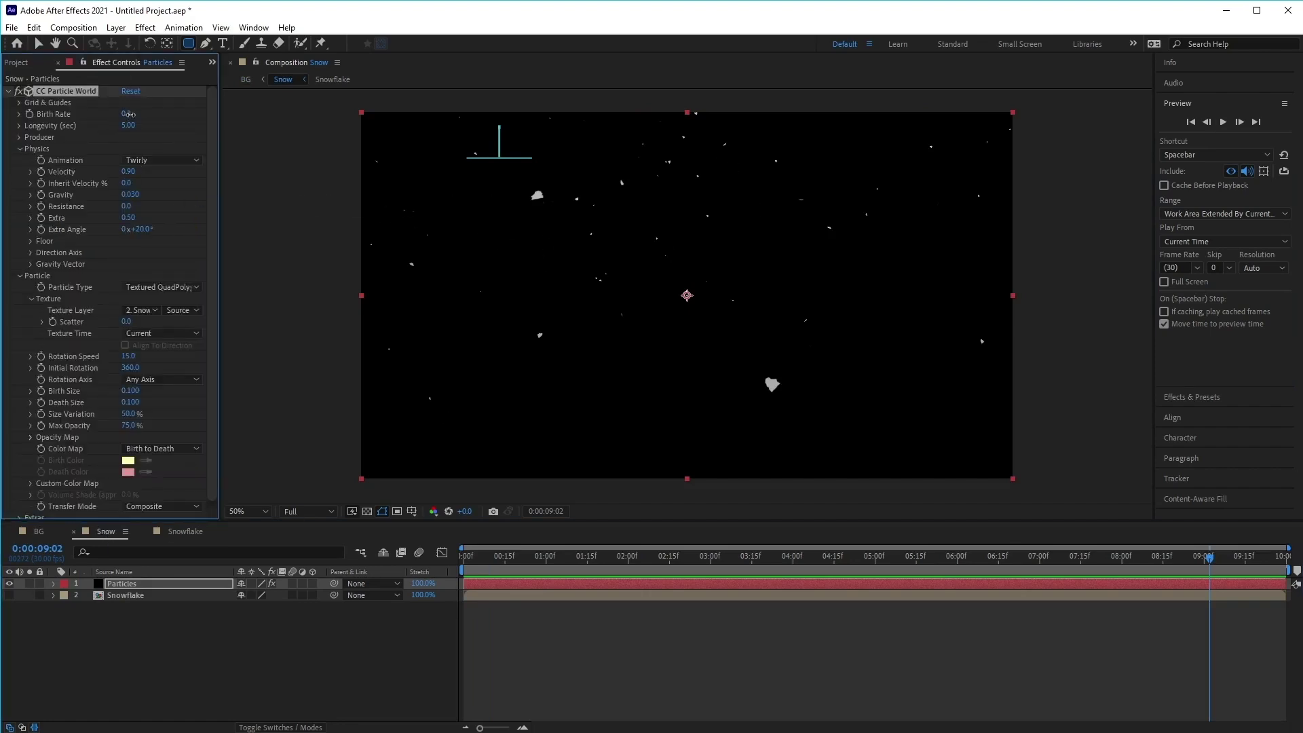
pyautogui.moveTo(128, 114); pyautogui.dragTo(144, 116)
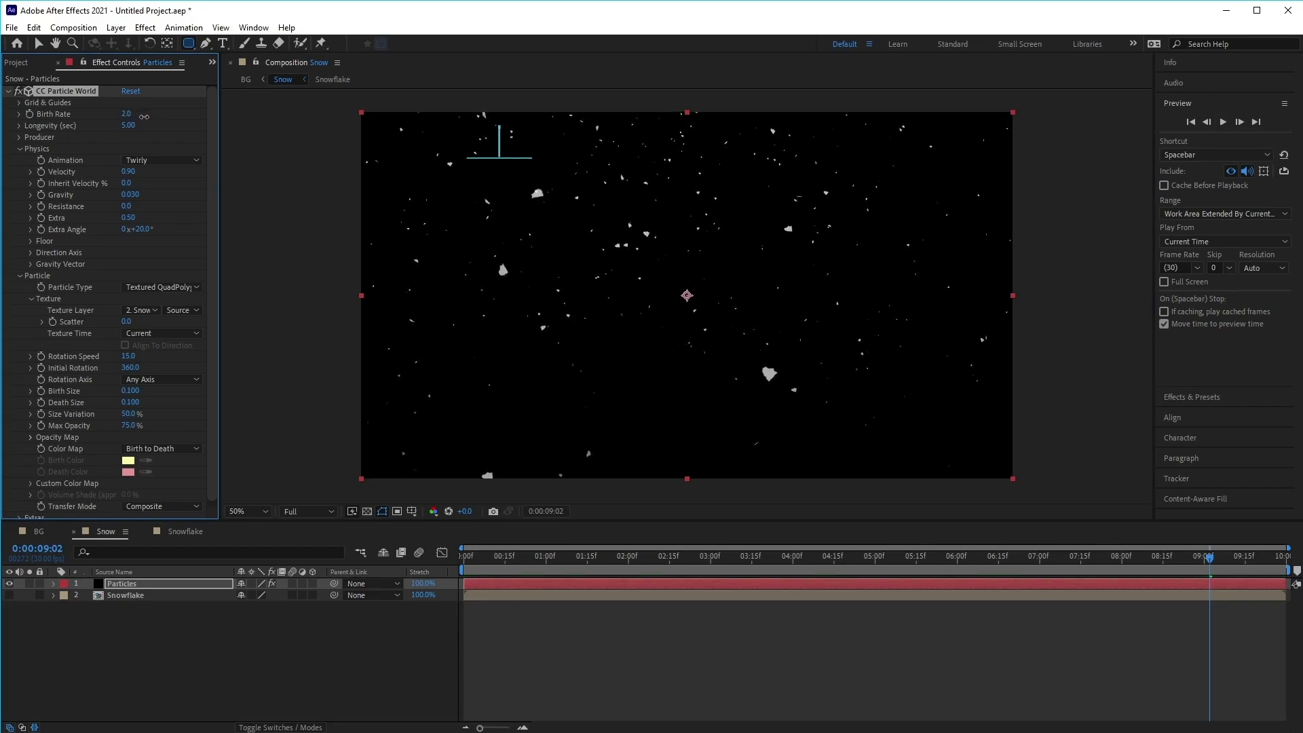
pyautogui.click(36, 532)
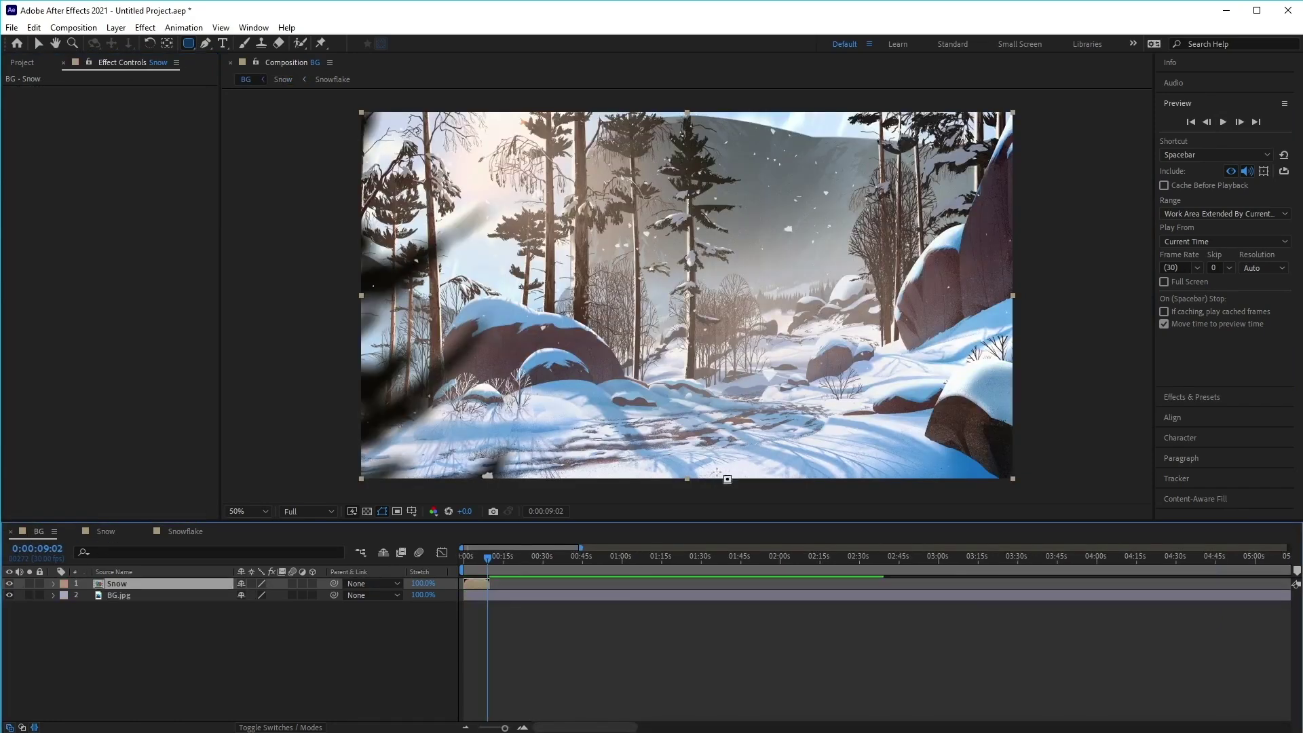
pyautogui.press('space')
pyautogui.press('Home')
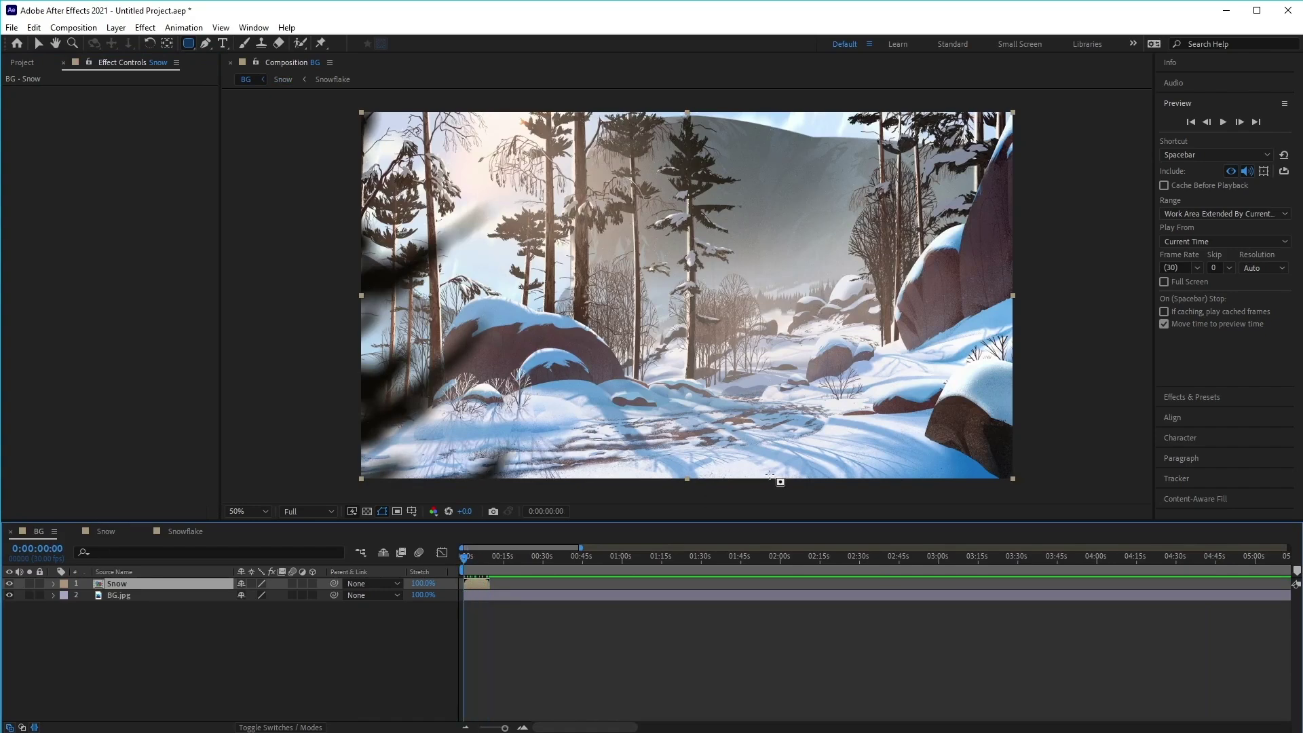
# Step: Shift the Particles layer in Snow so it starts before 0:00, then scrub to check the snow
pyautogui.click(109, 534)
pyautogui.click(592, 583)
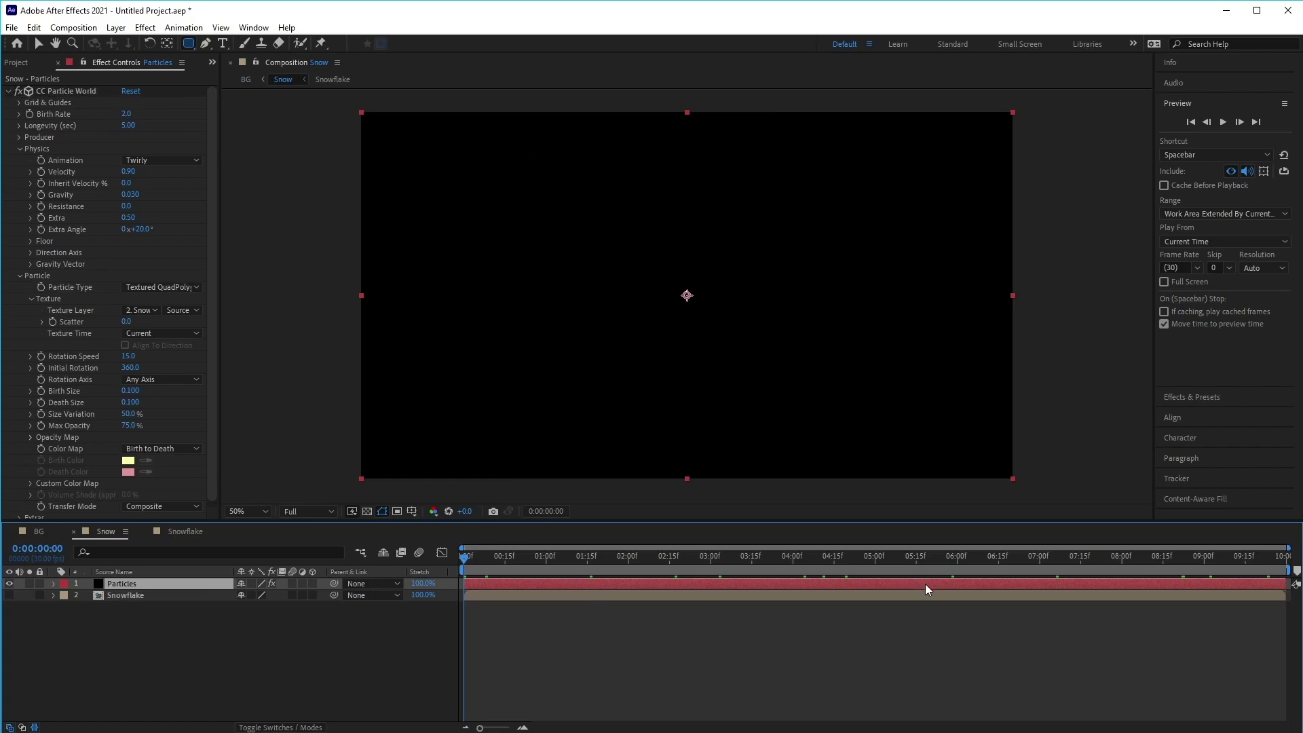
pyautogui.moveTo(829, 602); pyautogui.dragTo(474, 612)
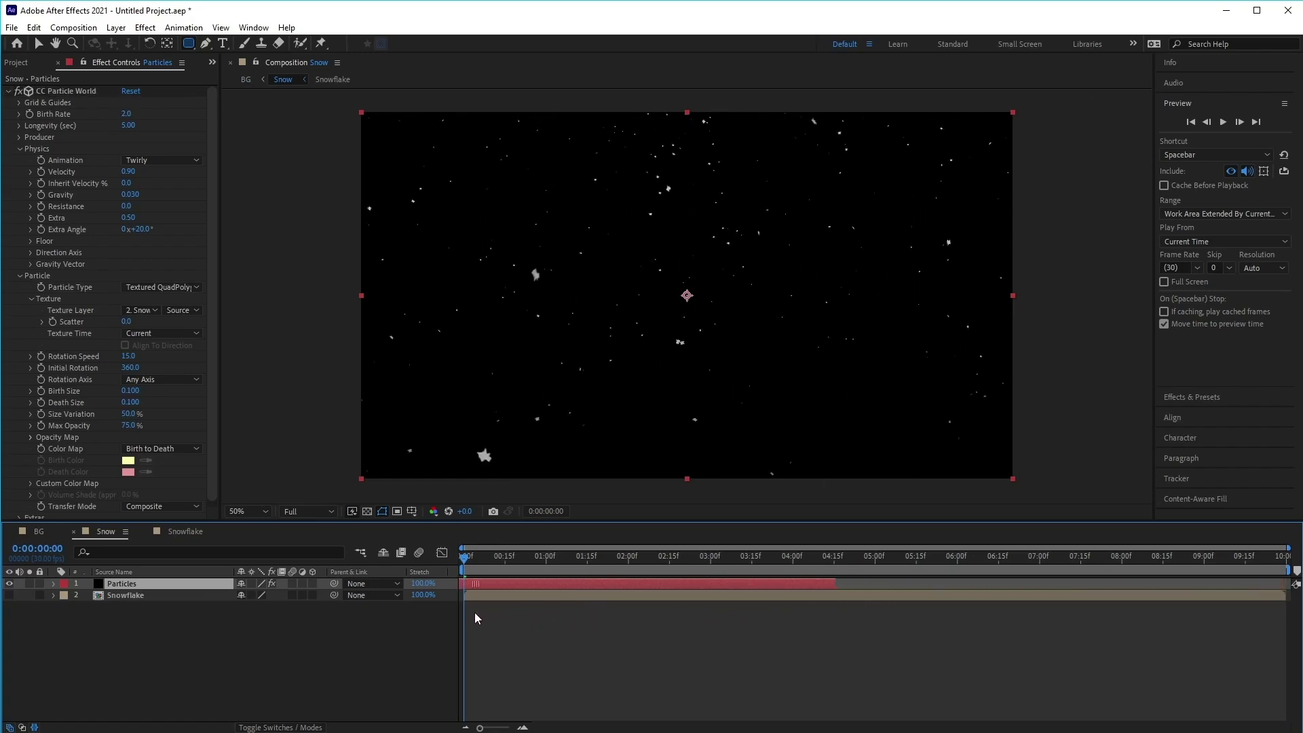
pyautogui.moveTo(466, 556)
pyautogui.mouseDown()
pyautogui.moveTo(544, 557)
pyautogui.moveTo(421, 565)
pyautogui.moveTo(445, 570)
pyautogui.mouseUp()
pyautogui.click(469, 561)
pyautogui.moveTo(468, 566); pyautogui.dragTo(1293, 584)
pyautogui.moveTo(760, 560); pyautogui.dragTo(429, 554)
# Step: Preview the current snowfall over the forest in the BG composition
pyautogui.click(39, 533)
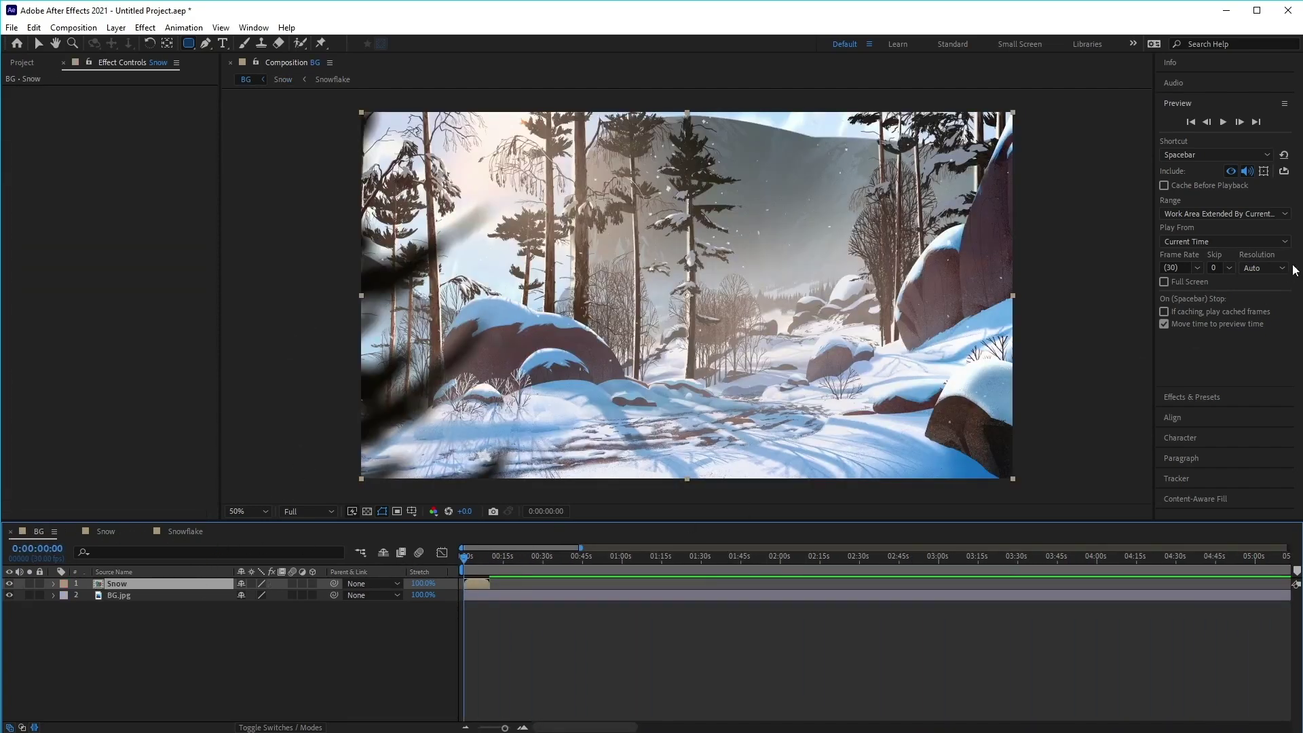
pyautogui.click(1223, 122)
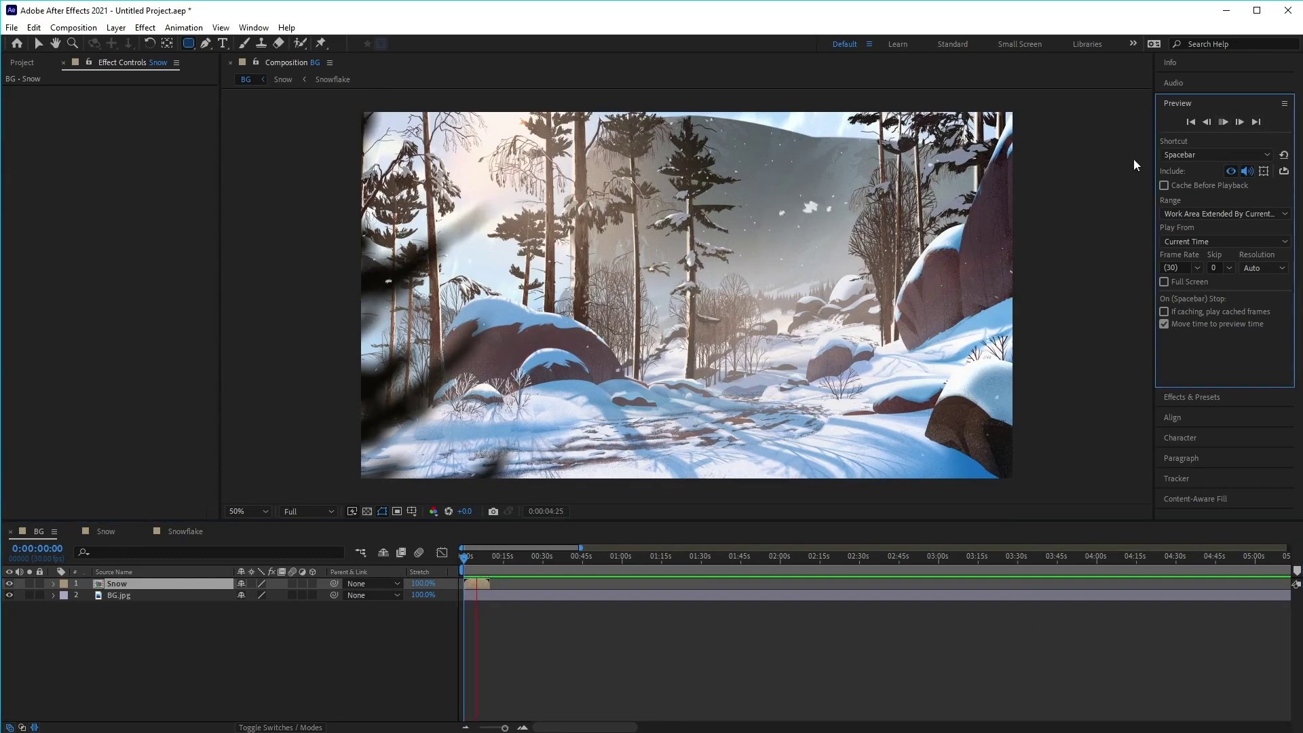
pyautogui.click(1227, 119)
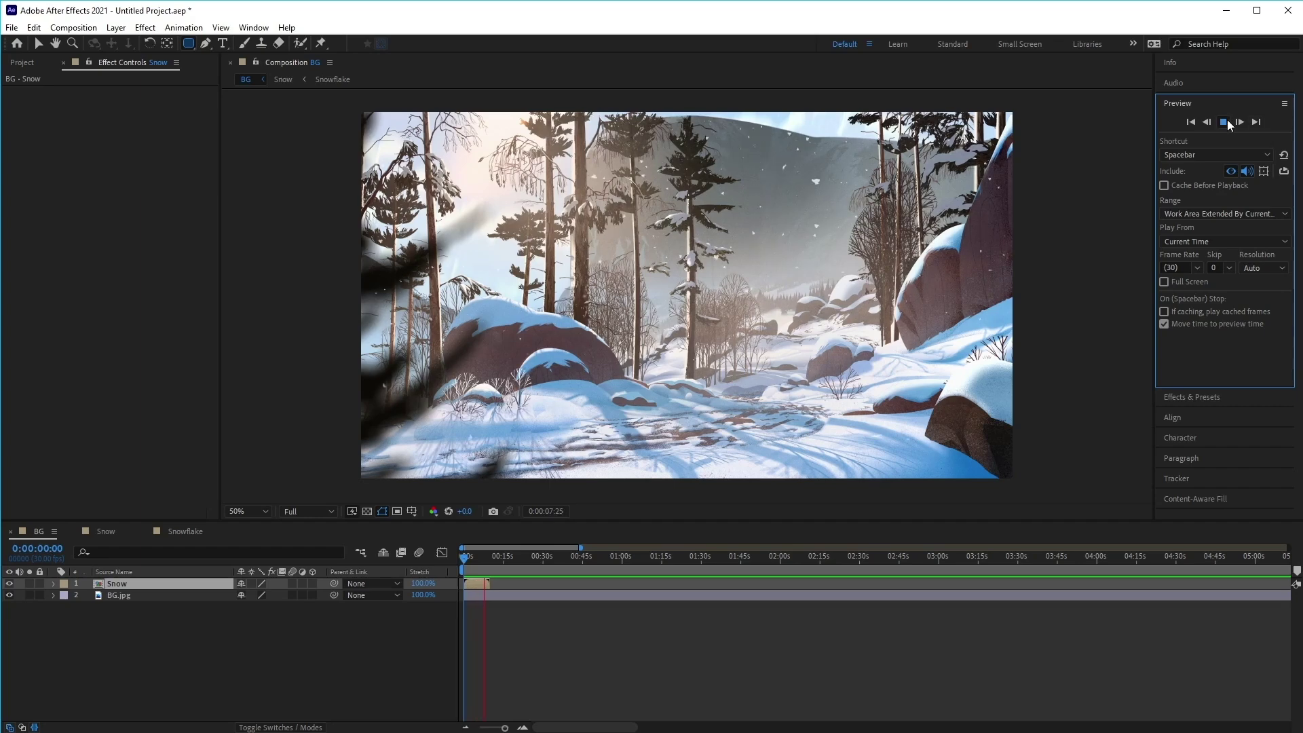
# Step: In the Snow comp, set CC Particle World's Birth Rate to 3.0, then 4.0
pyautogui.click(108, 535)
pyautogui.click(131, 114)
pyautogui.write('3')
pyautogui.press('Return')
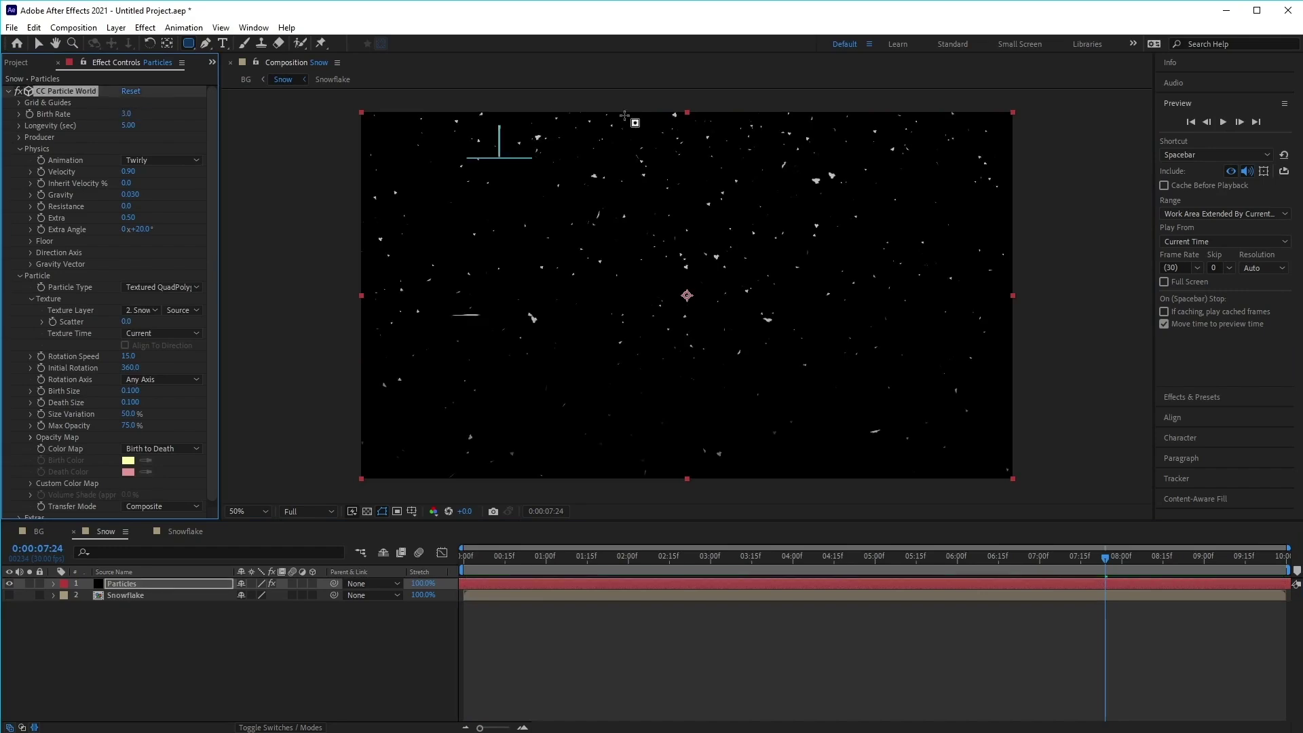
pyautogui.click(128, 114)
pyautogui.write('4')
pyautogui.press('Return')
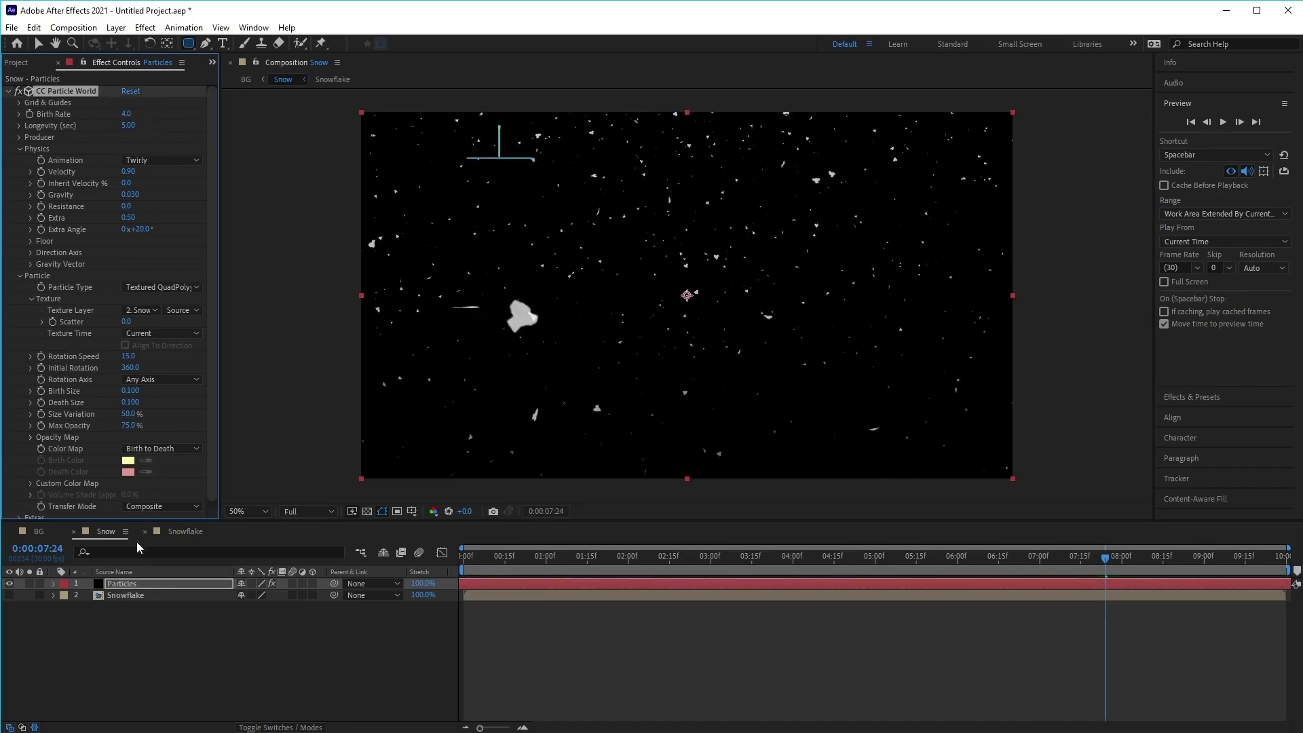
# Step: Play the BG composition from 0:00 with the Birth Rate 4.0 snow over the forest
pyautogui.click(38, 533)
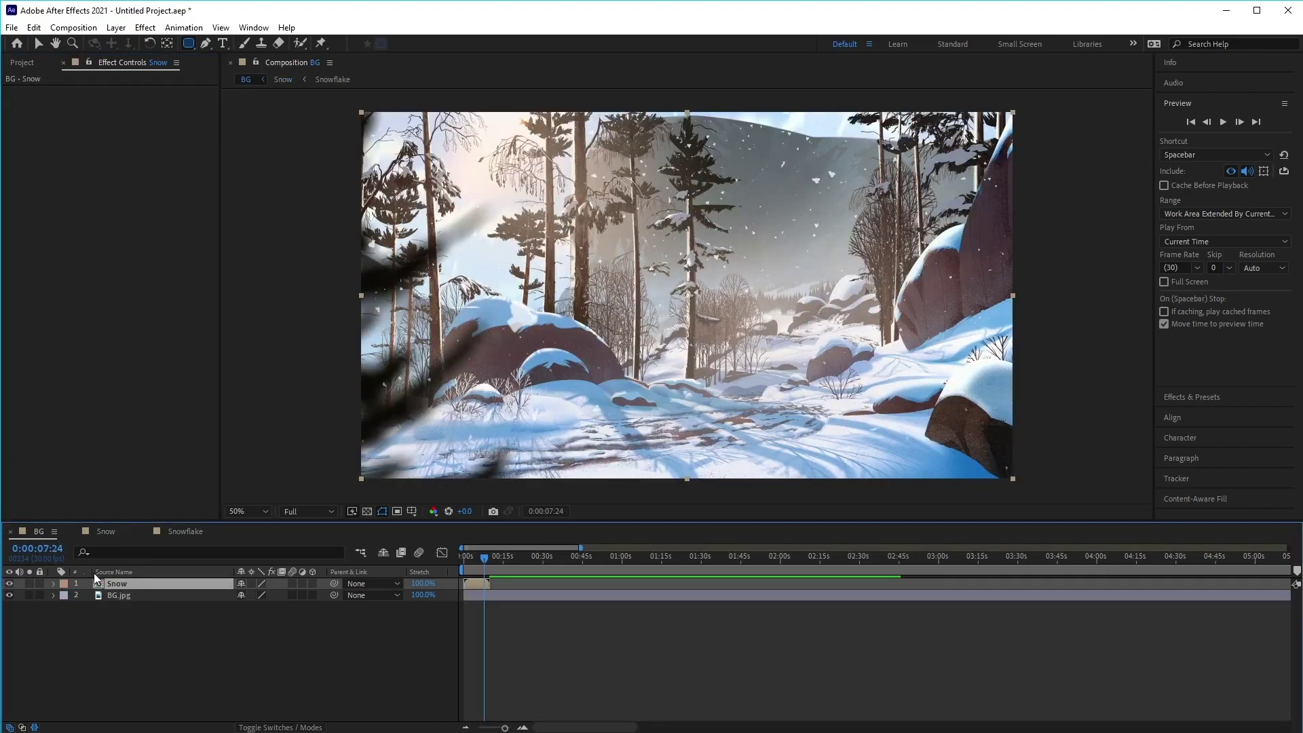
pyautogui.click(1223, 121)
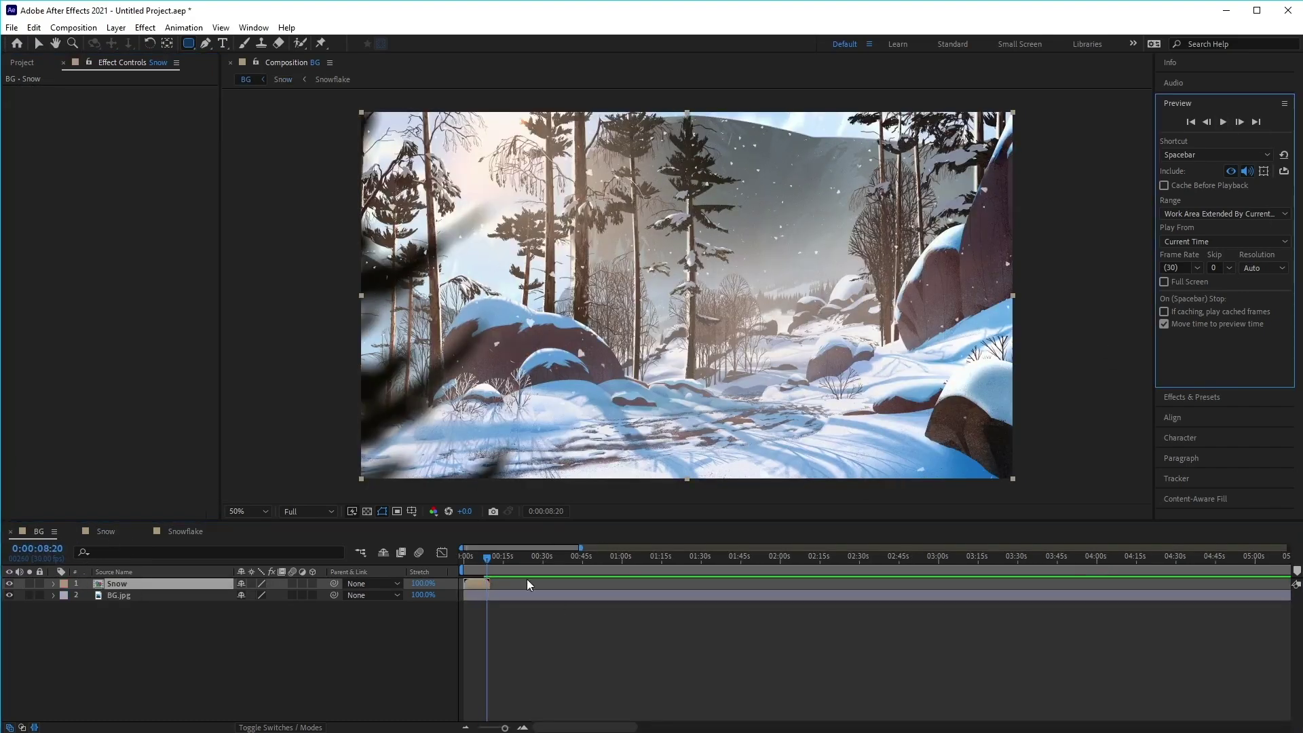
pyautogui.click(461, 555)
pyautogui.click(1224, 123)
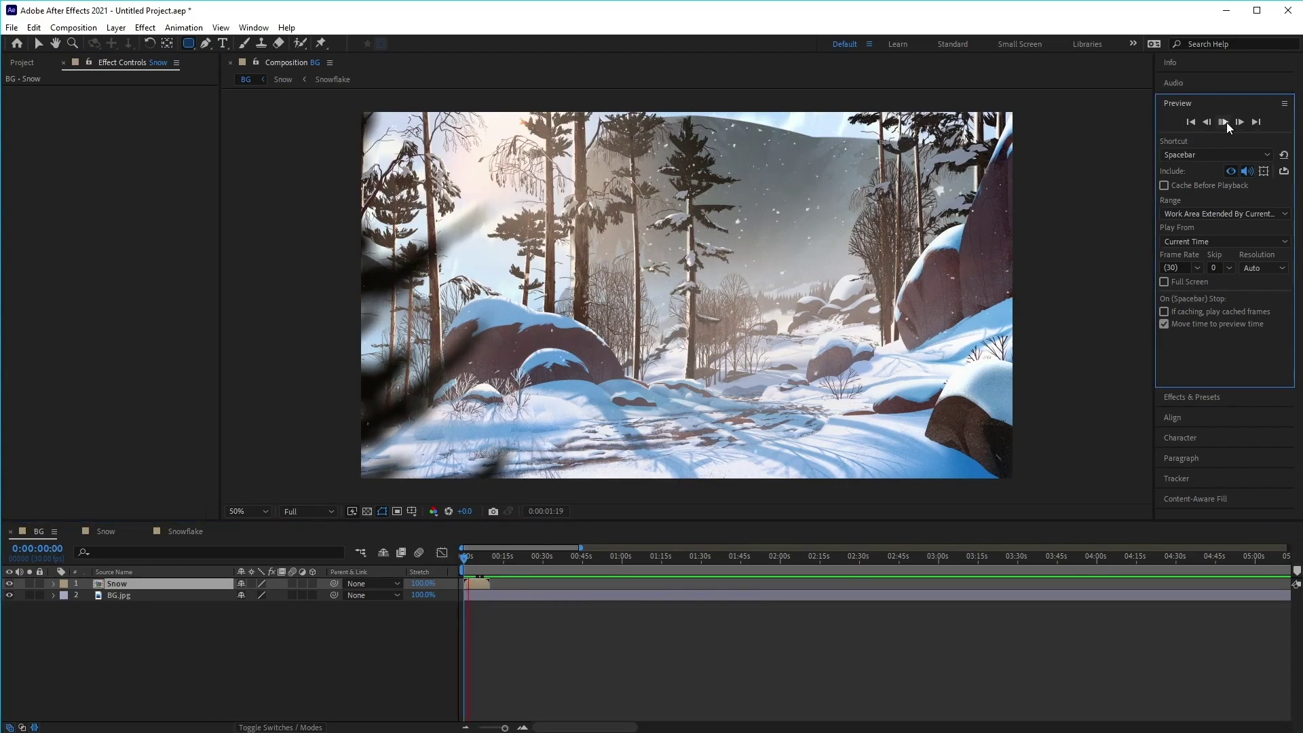